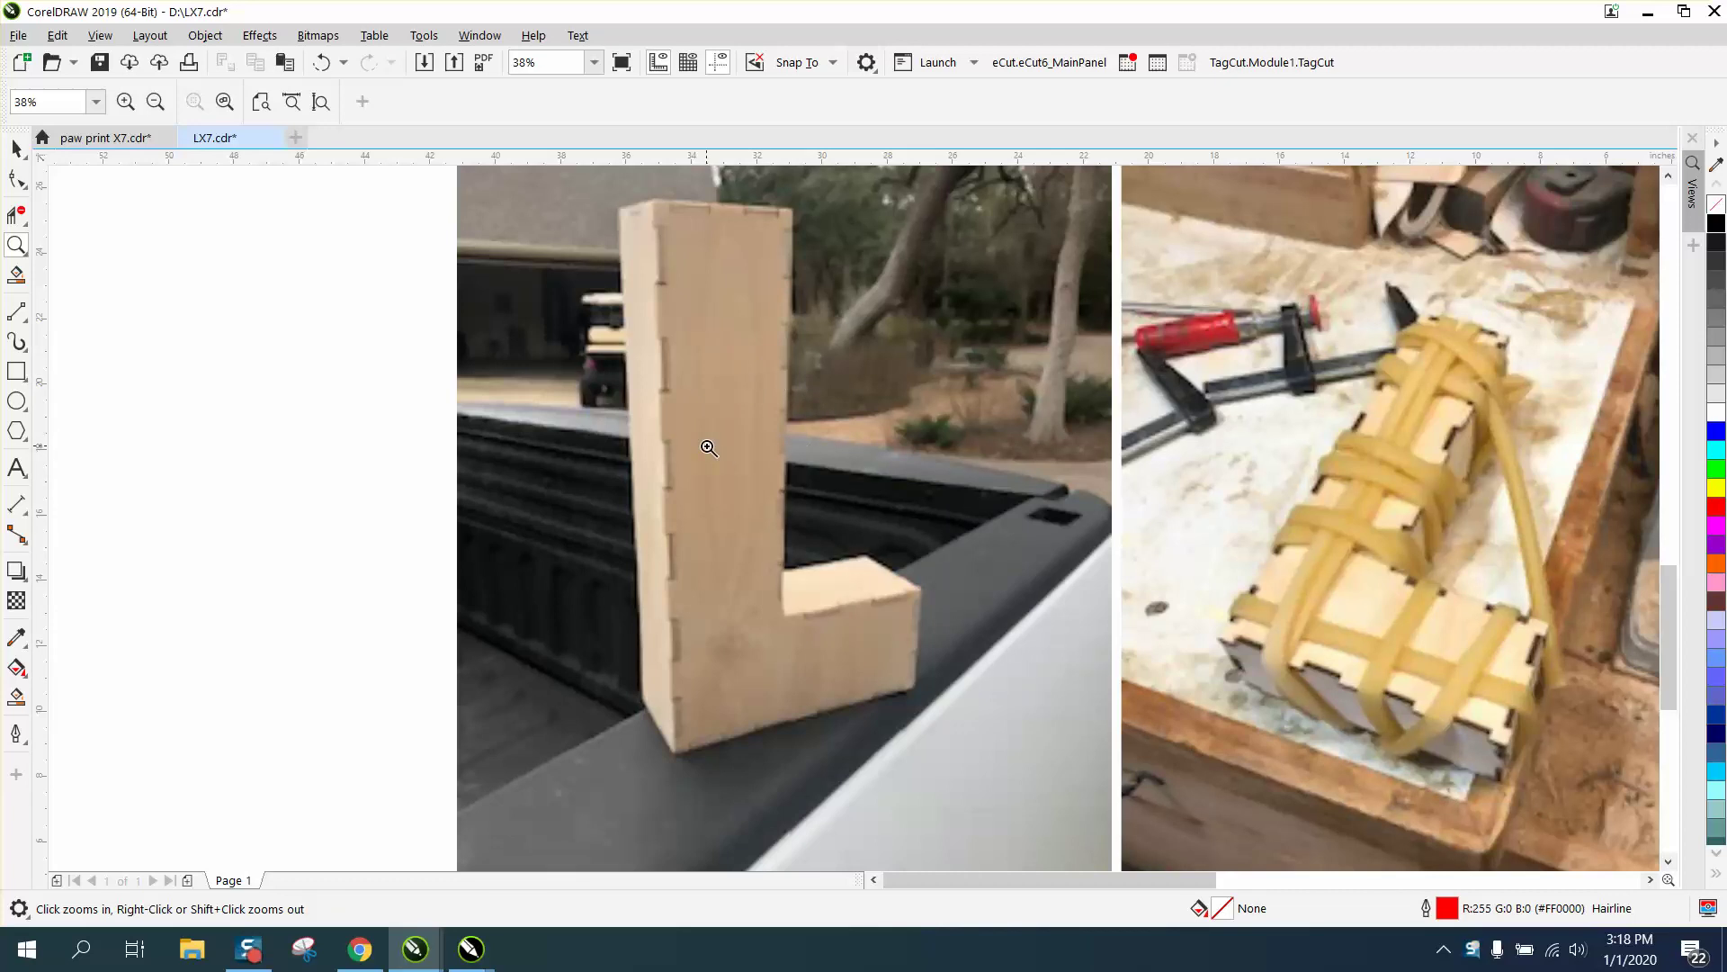
- Examine the finished letter photos, the finger-jointed L parts and the eCut 6 product image
right_click(709, 447)
right_click(709, 447)
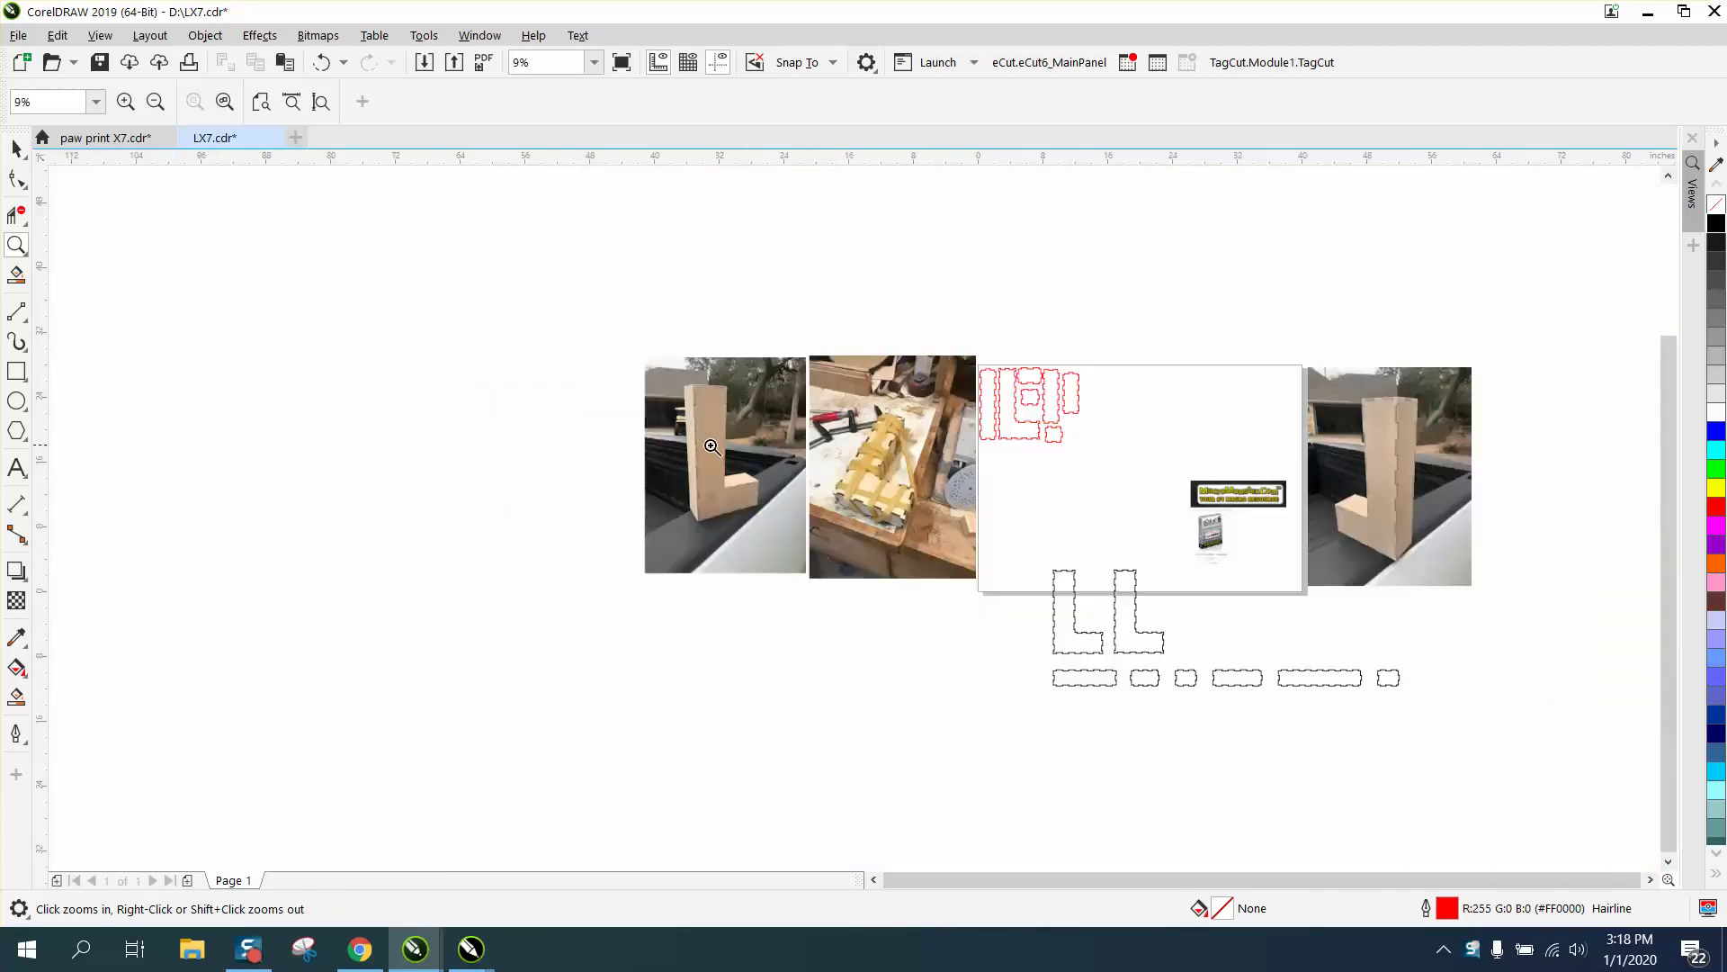
left_click_drag(1040, 567, 1192, 681)
right_click(917, 544)
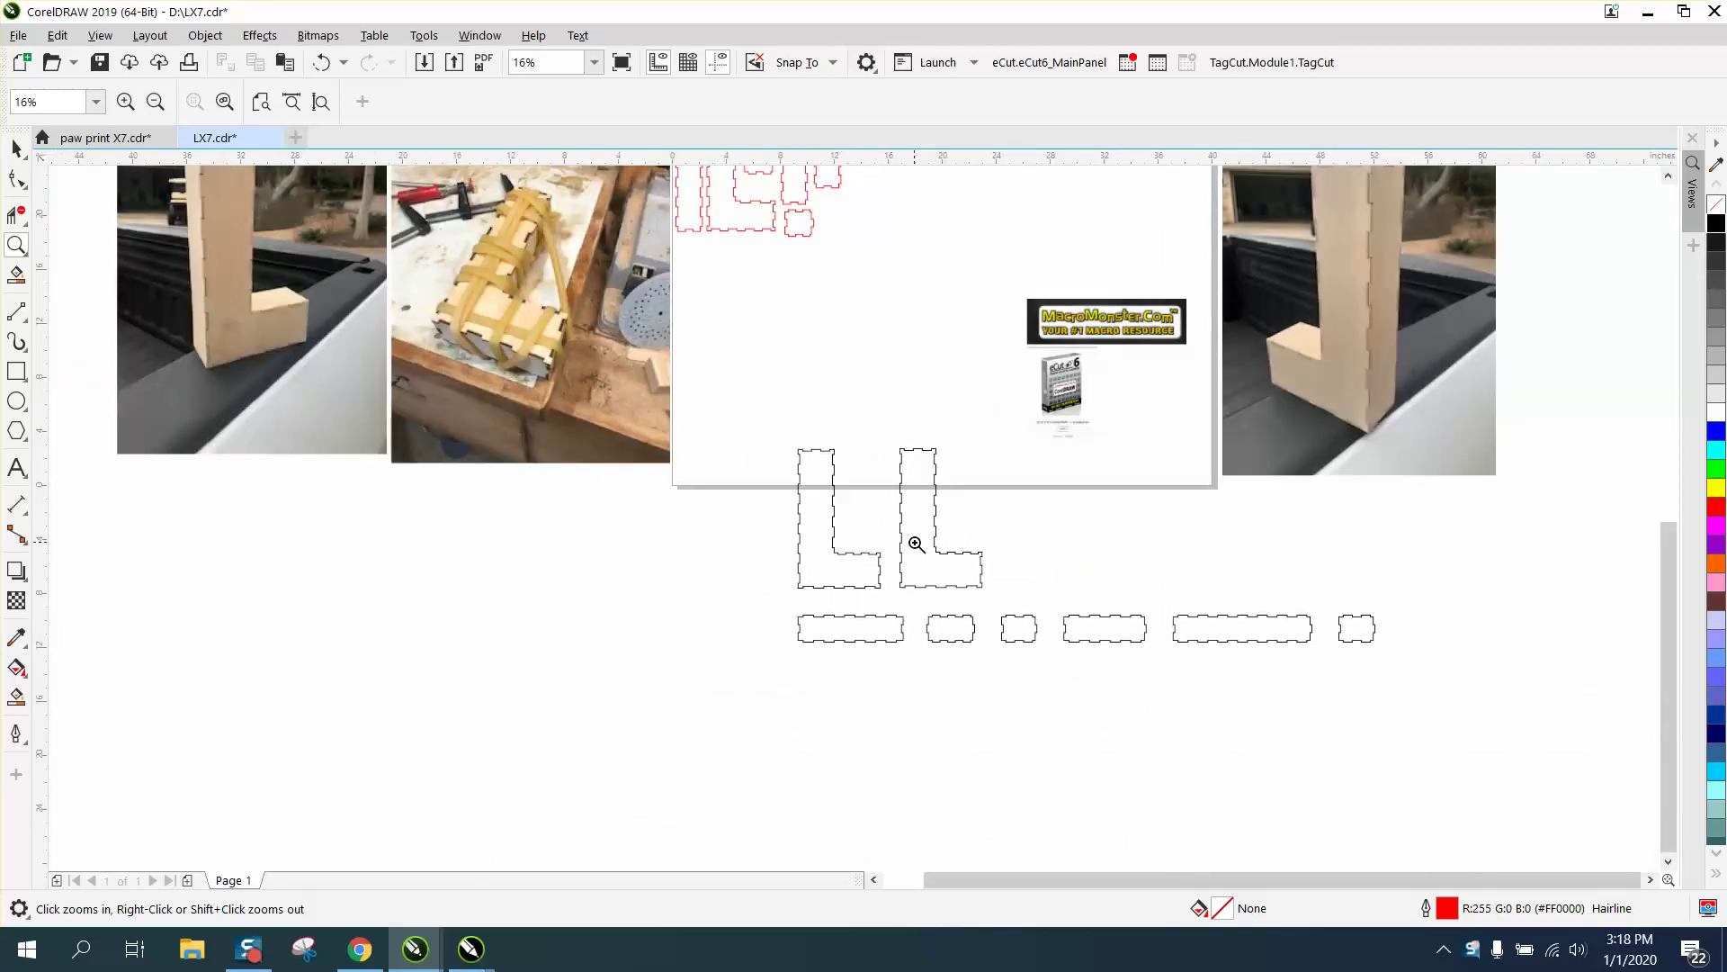
right_click(983, 464)
left_click_drag(980, 452, 1023, 496)
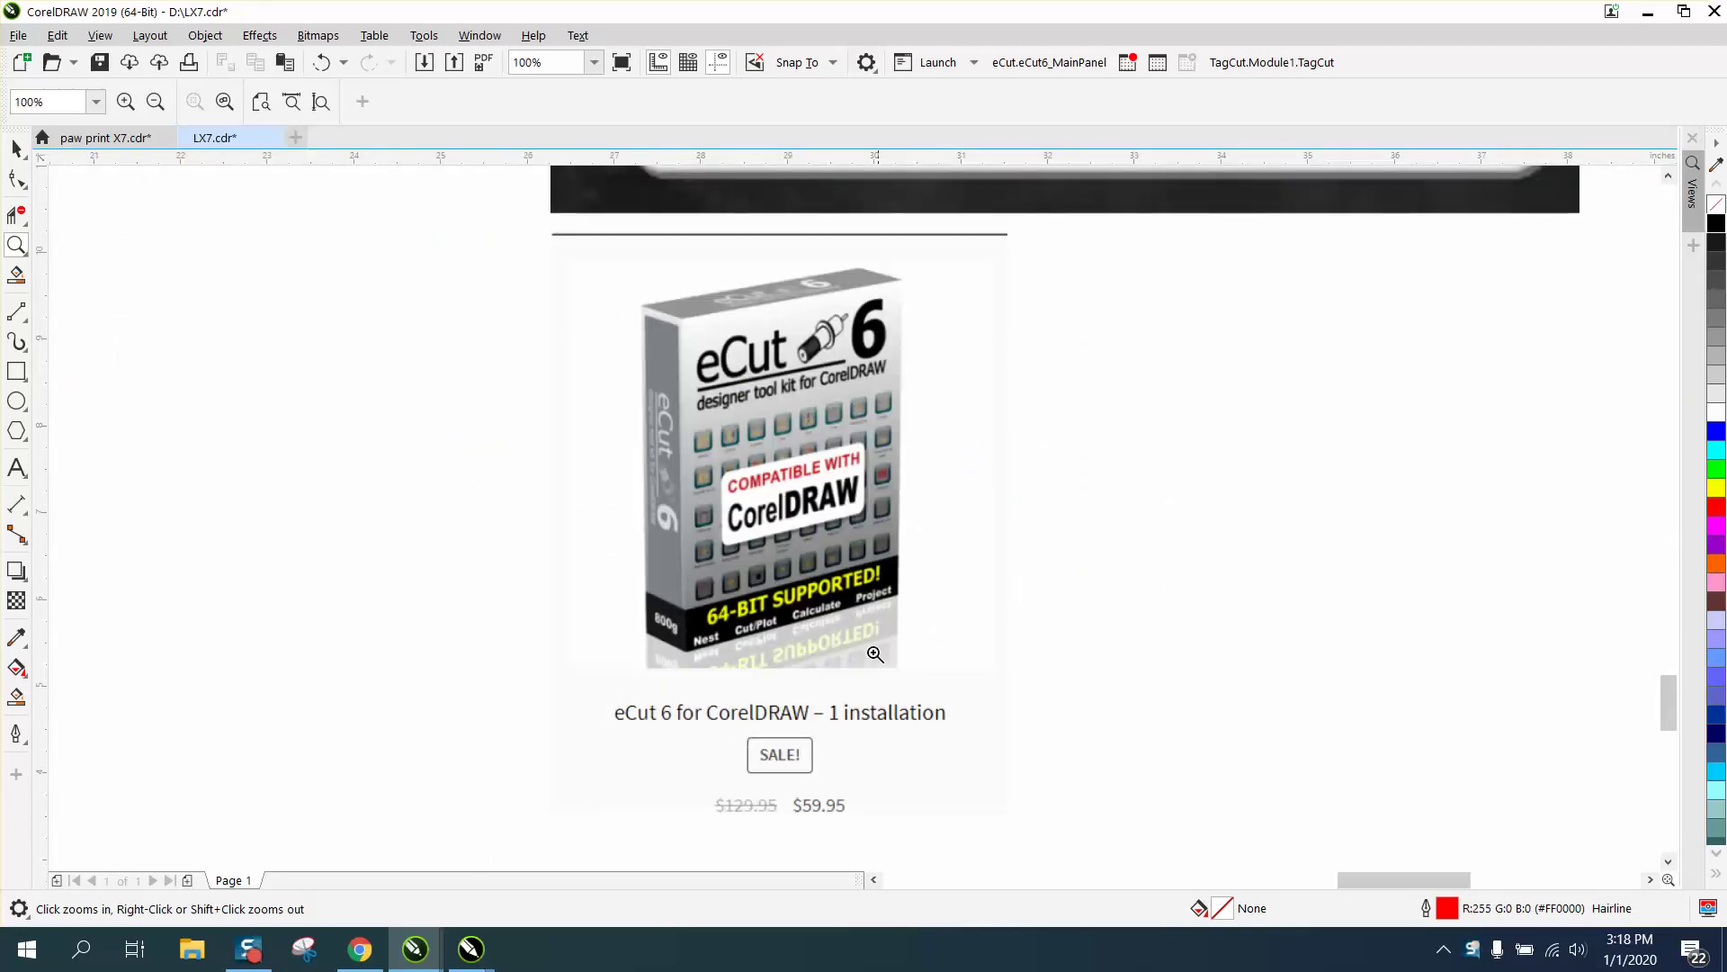
right_click(860, 619)
right_click(860, 619)
right_click(860, 619)
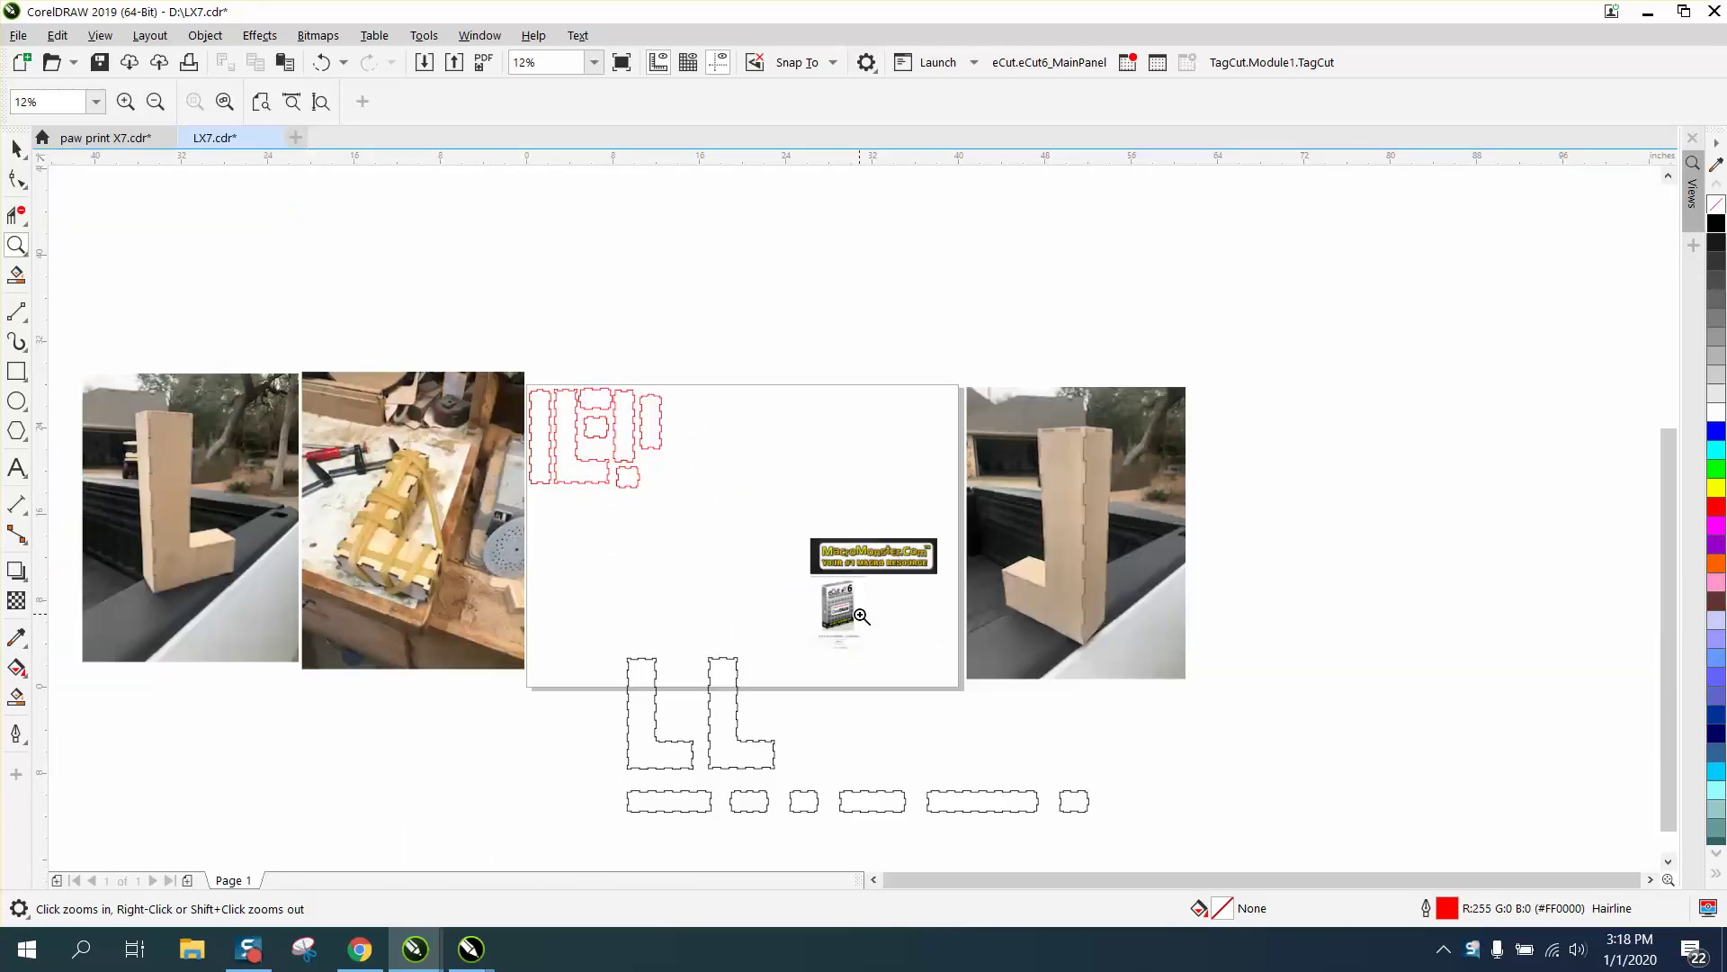
right_click(860, 617)
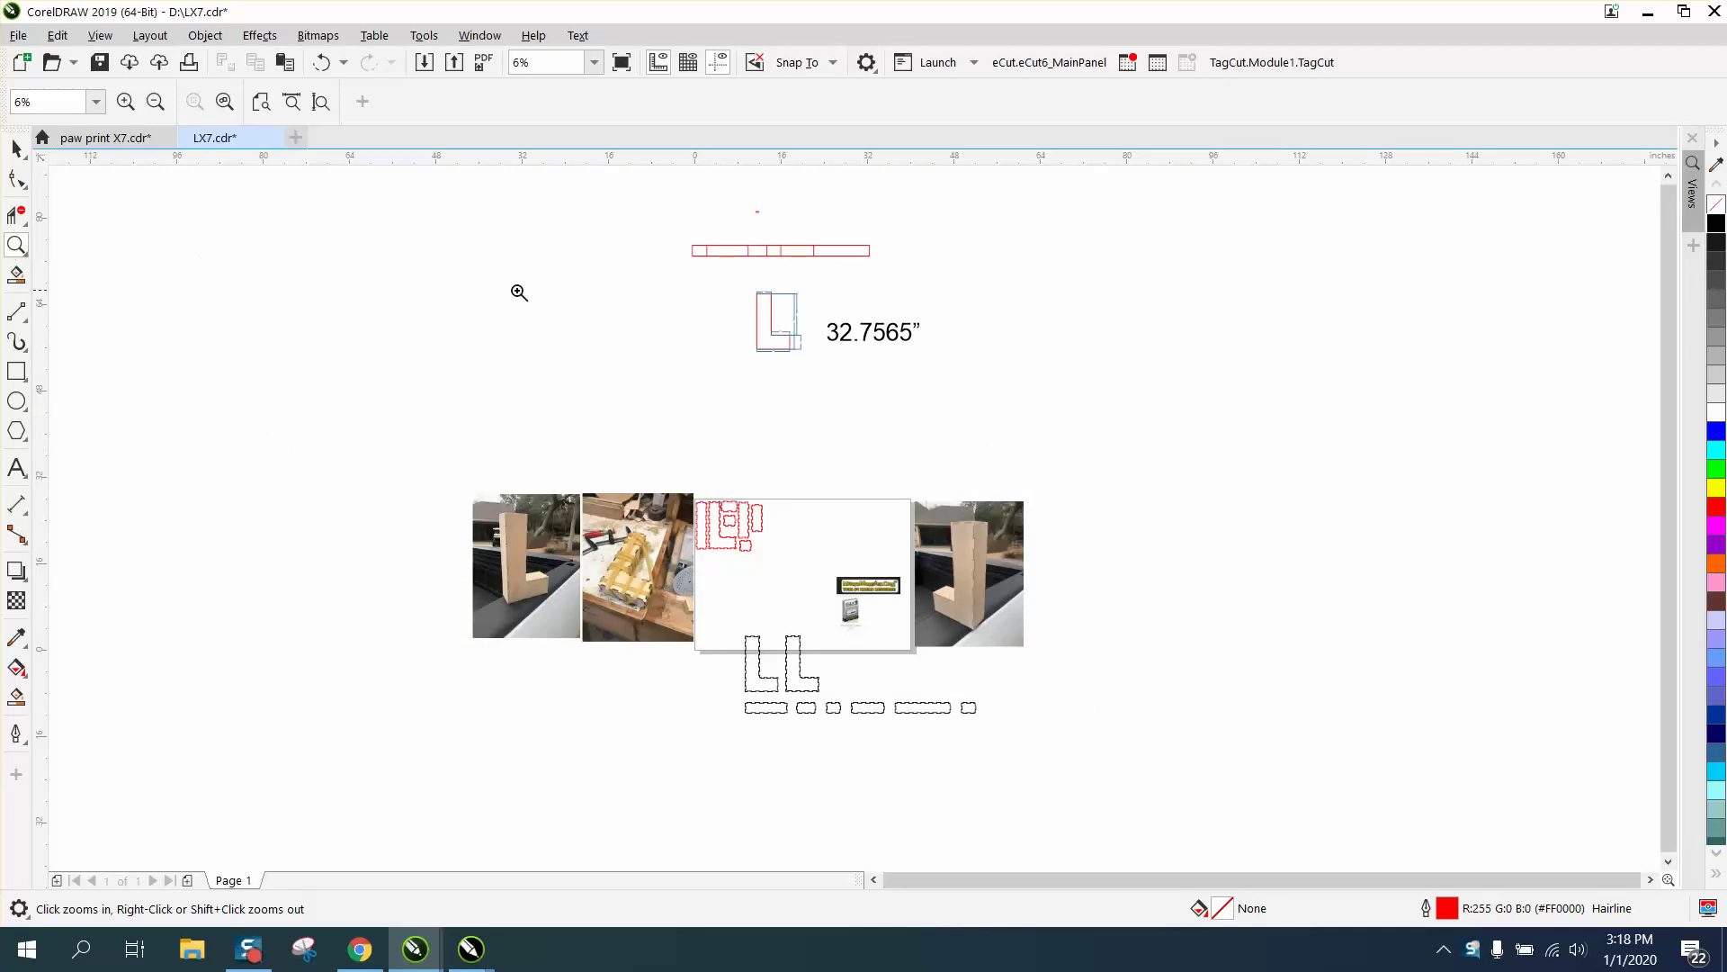
- Select the red L outline and display its curve length in the object properties
left_click_drag(700, 283, 946, 393)
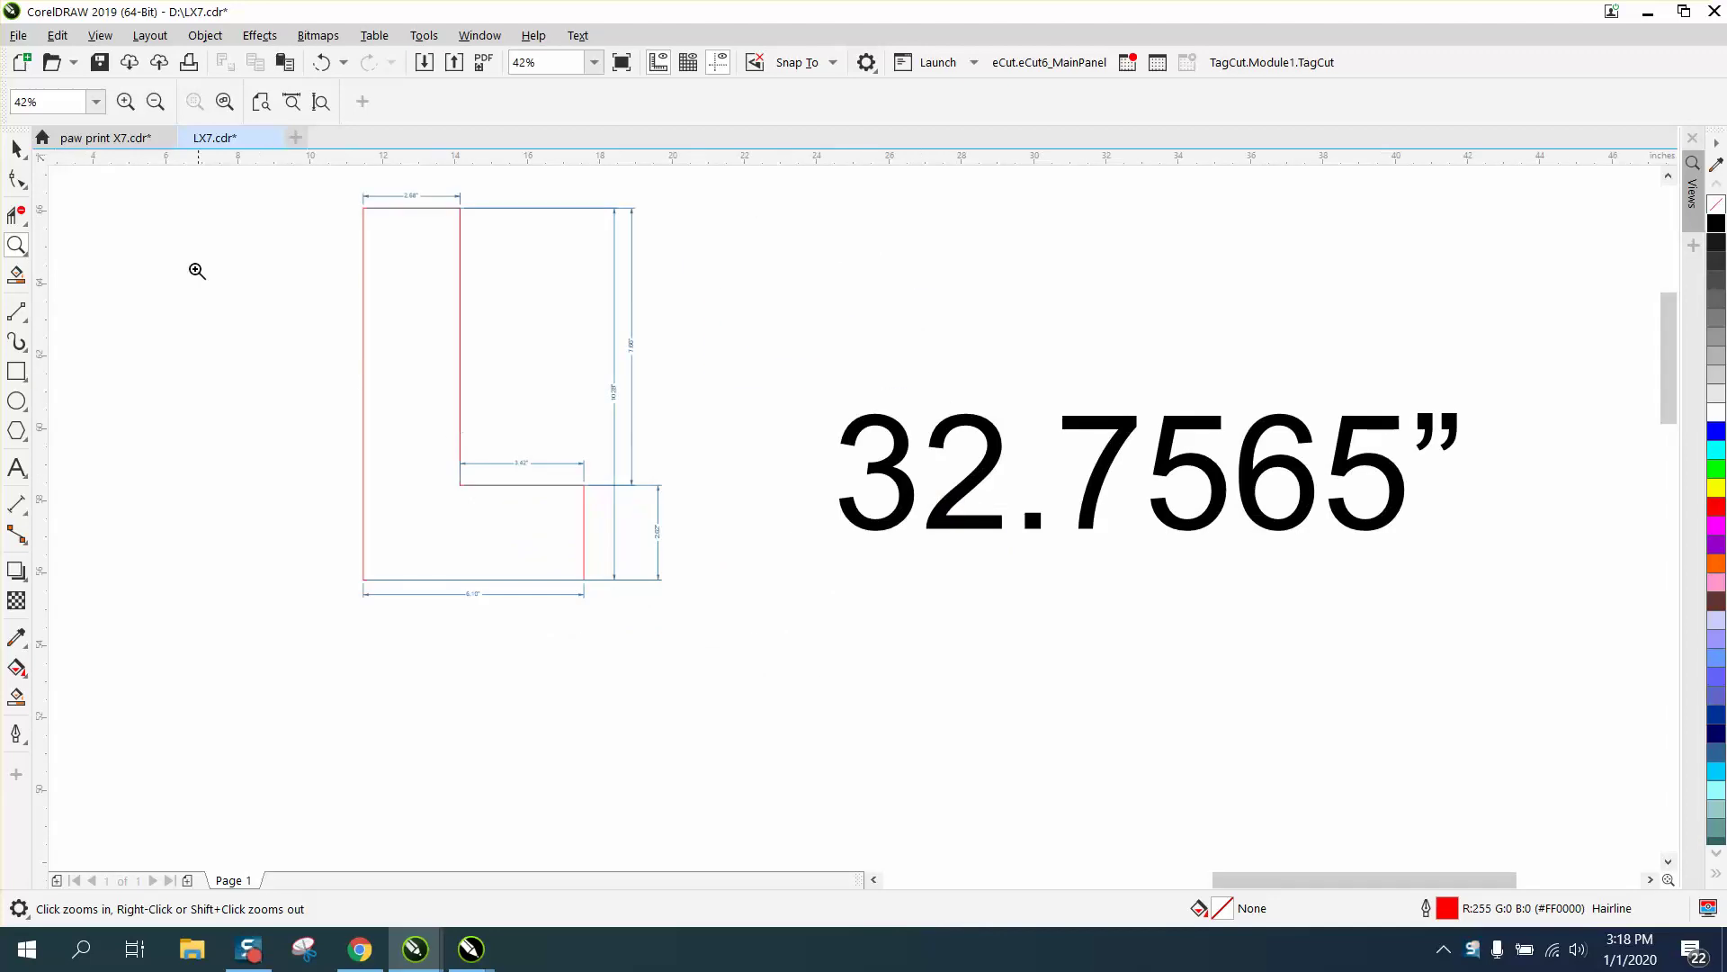
left_click(16, 148)
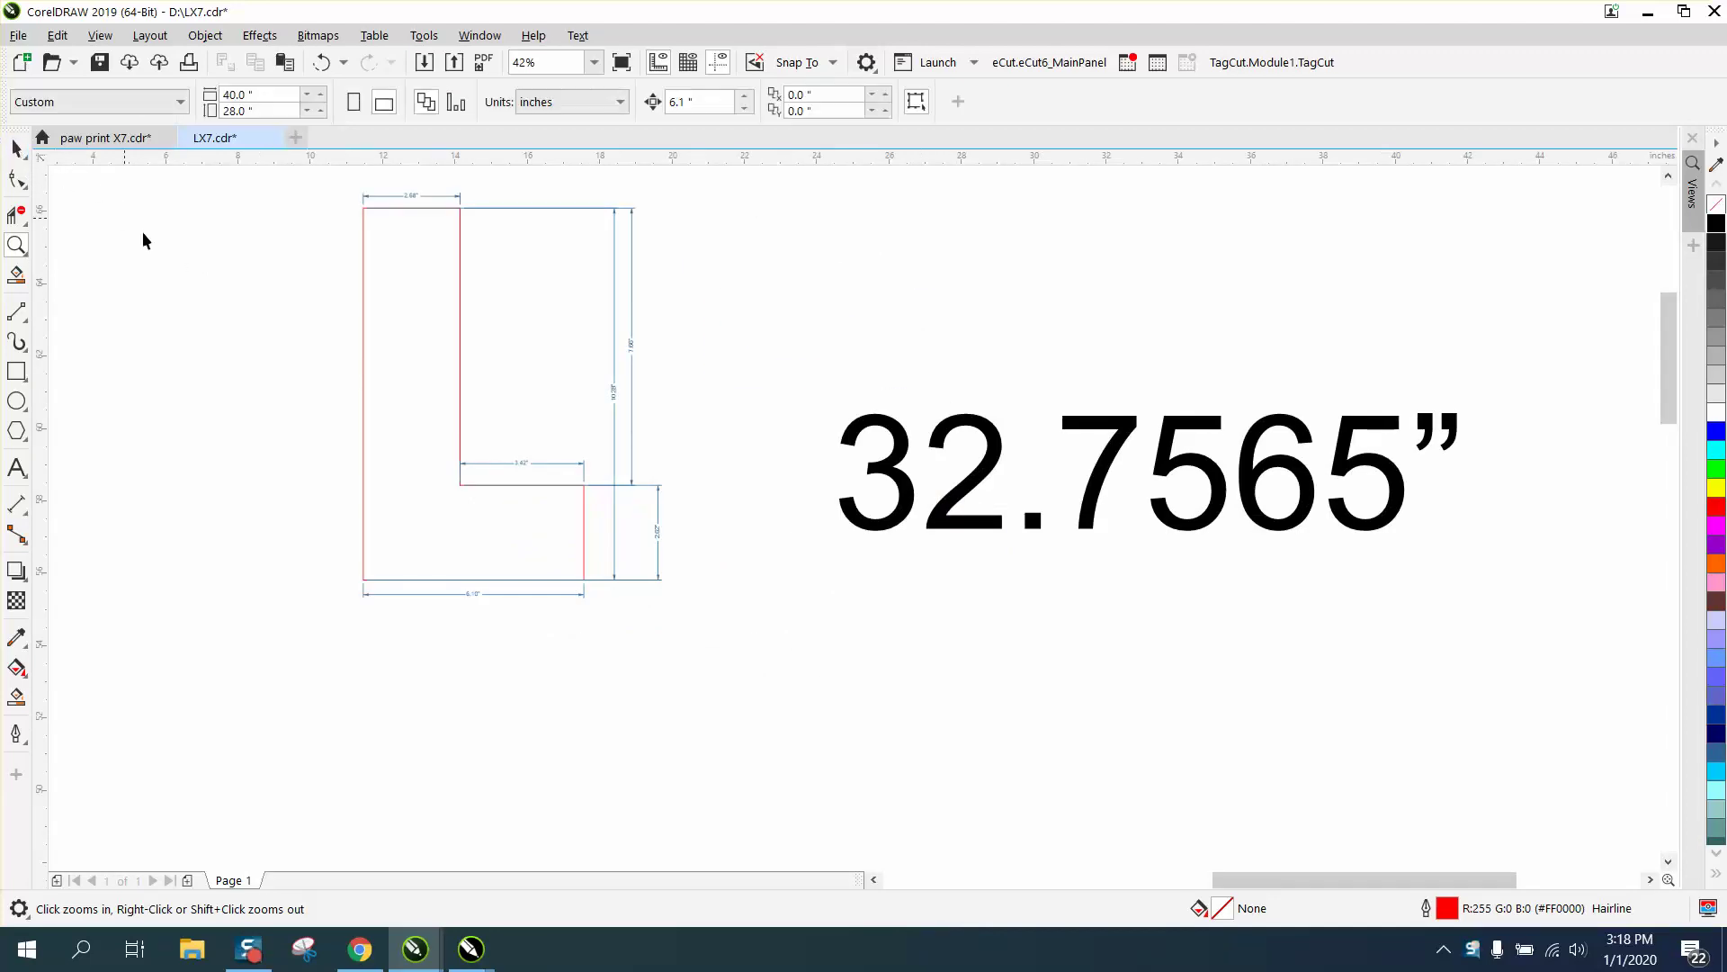
left_click(364, 265)
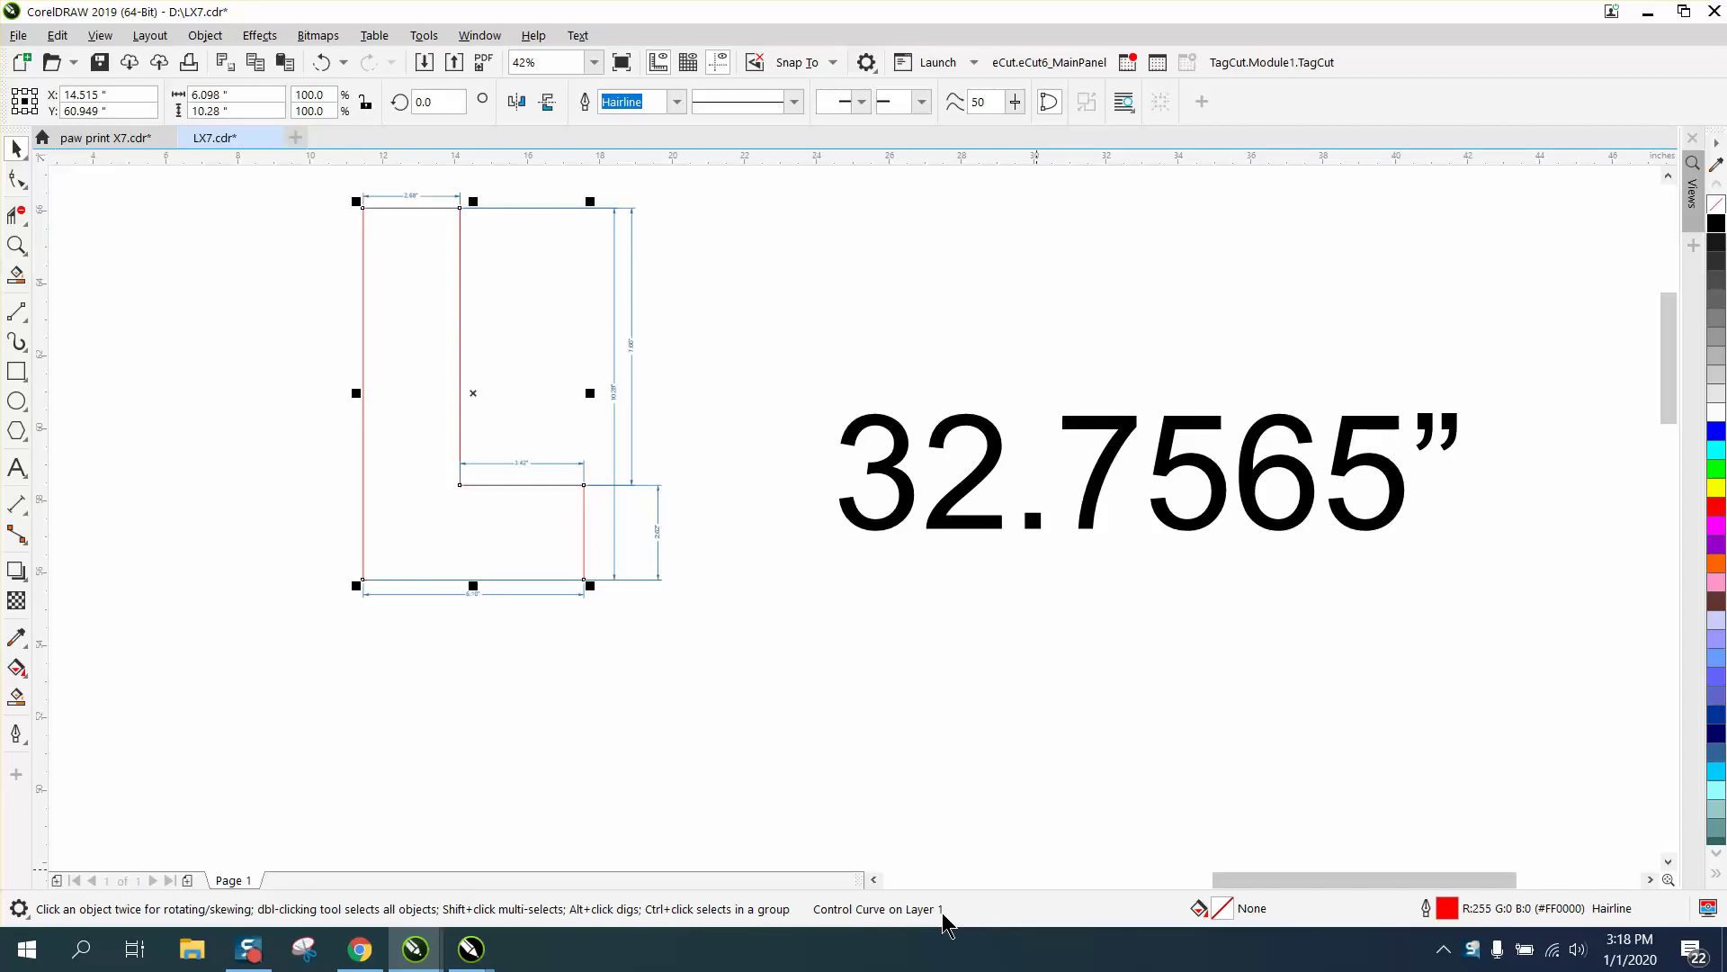
left_click(489, 39)
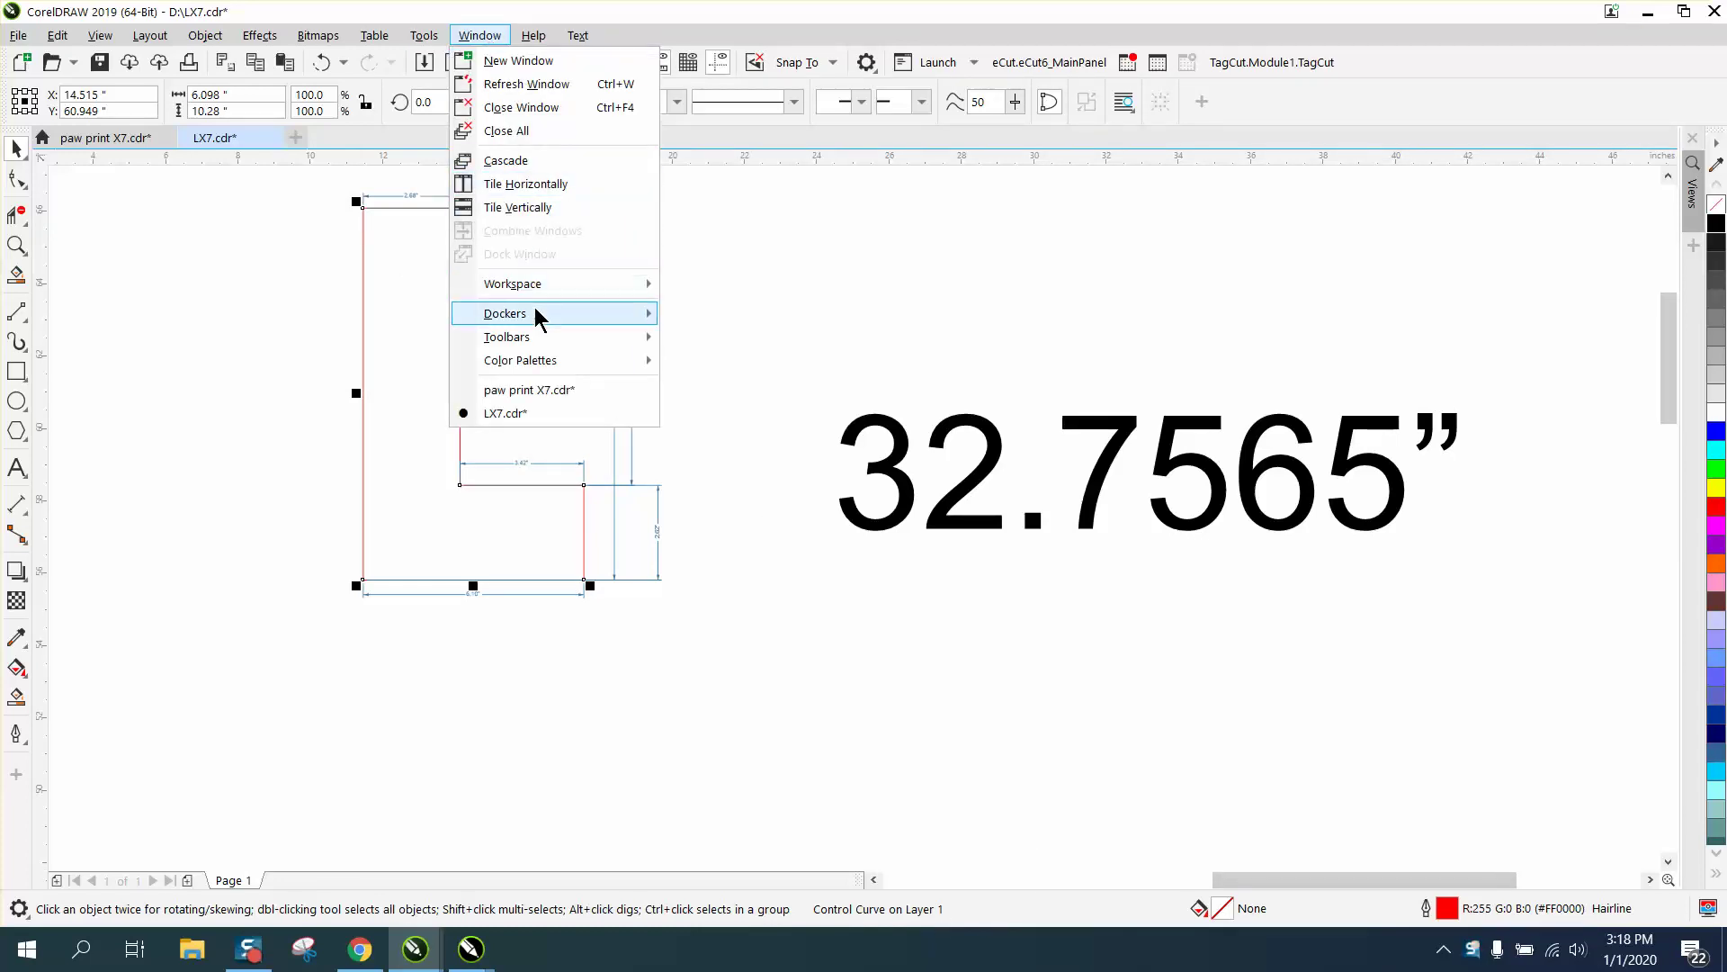
mouse_move(538, 316)
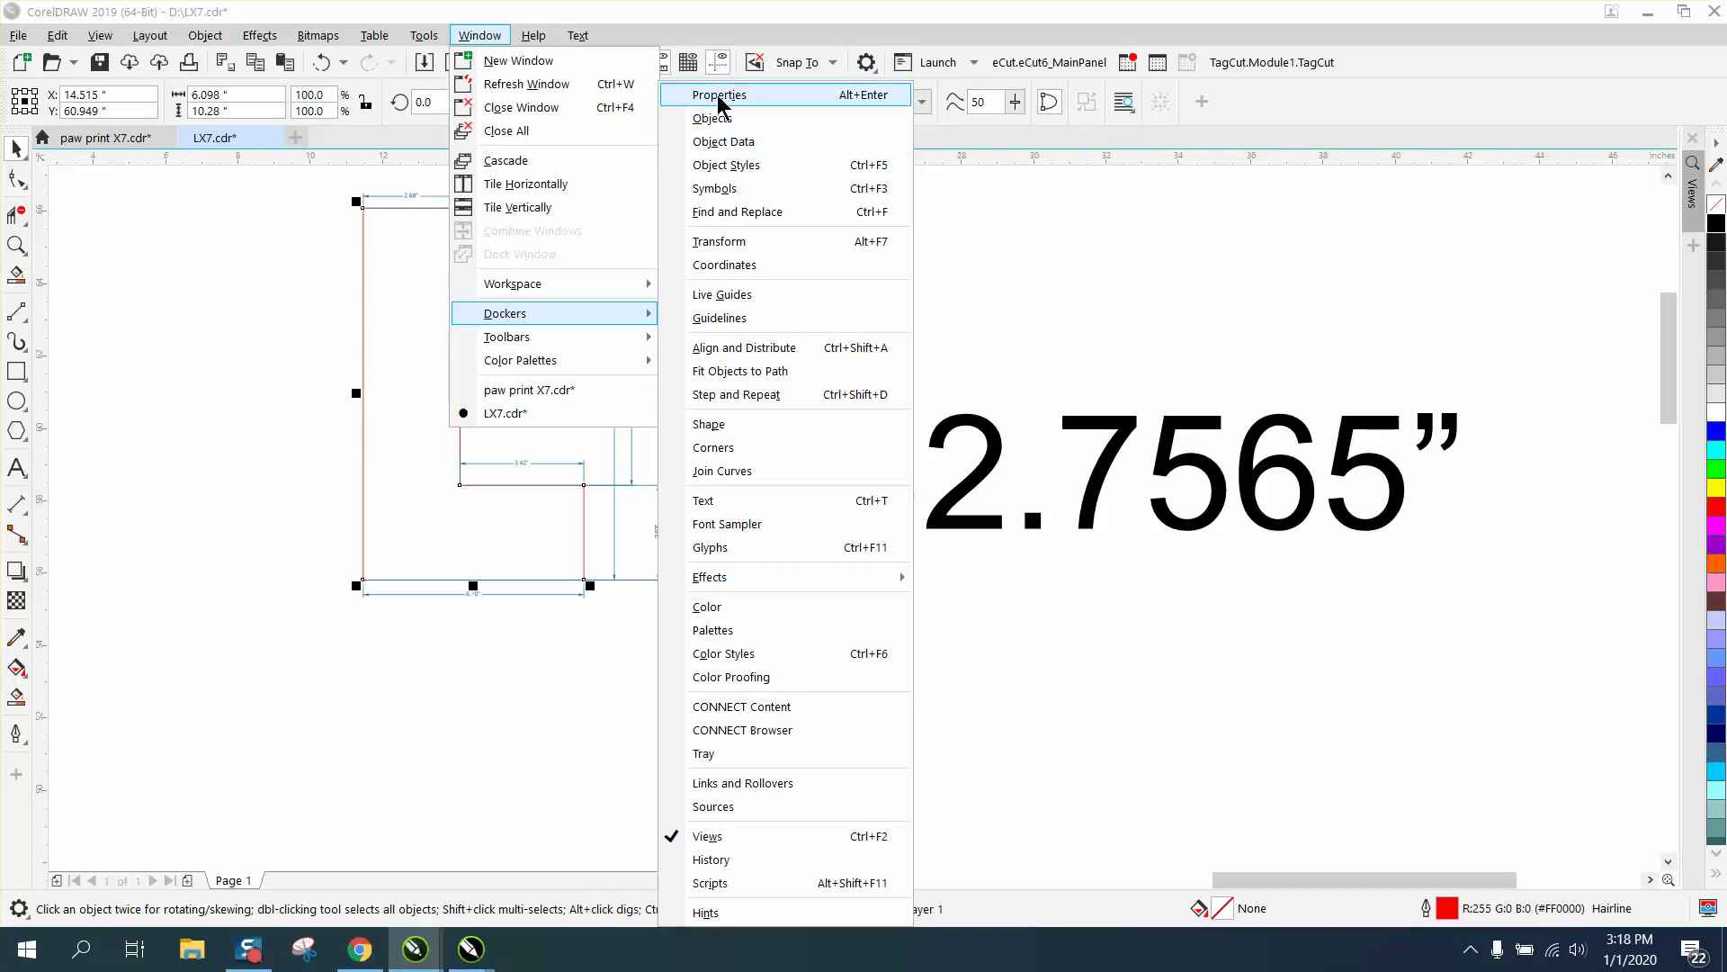
left_click(719, 96)
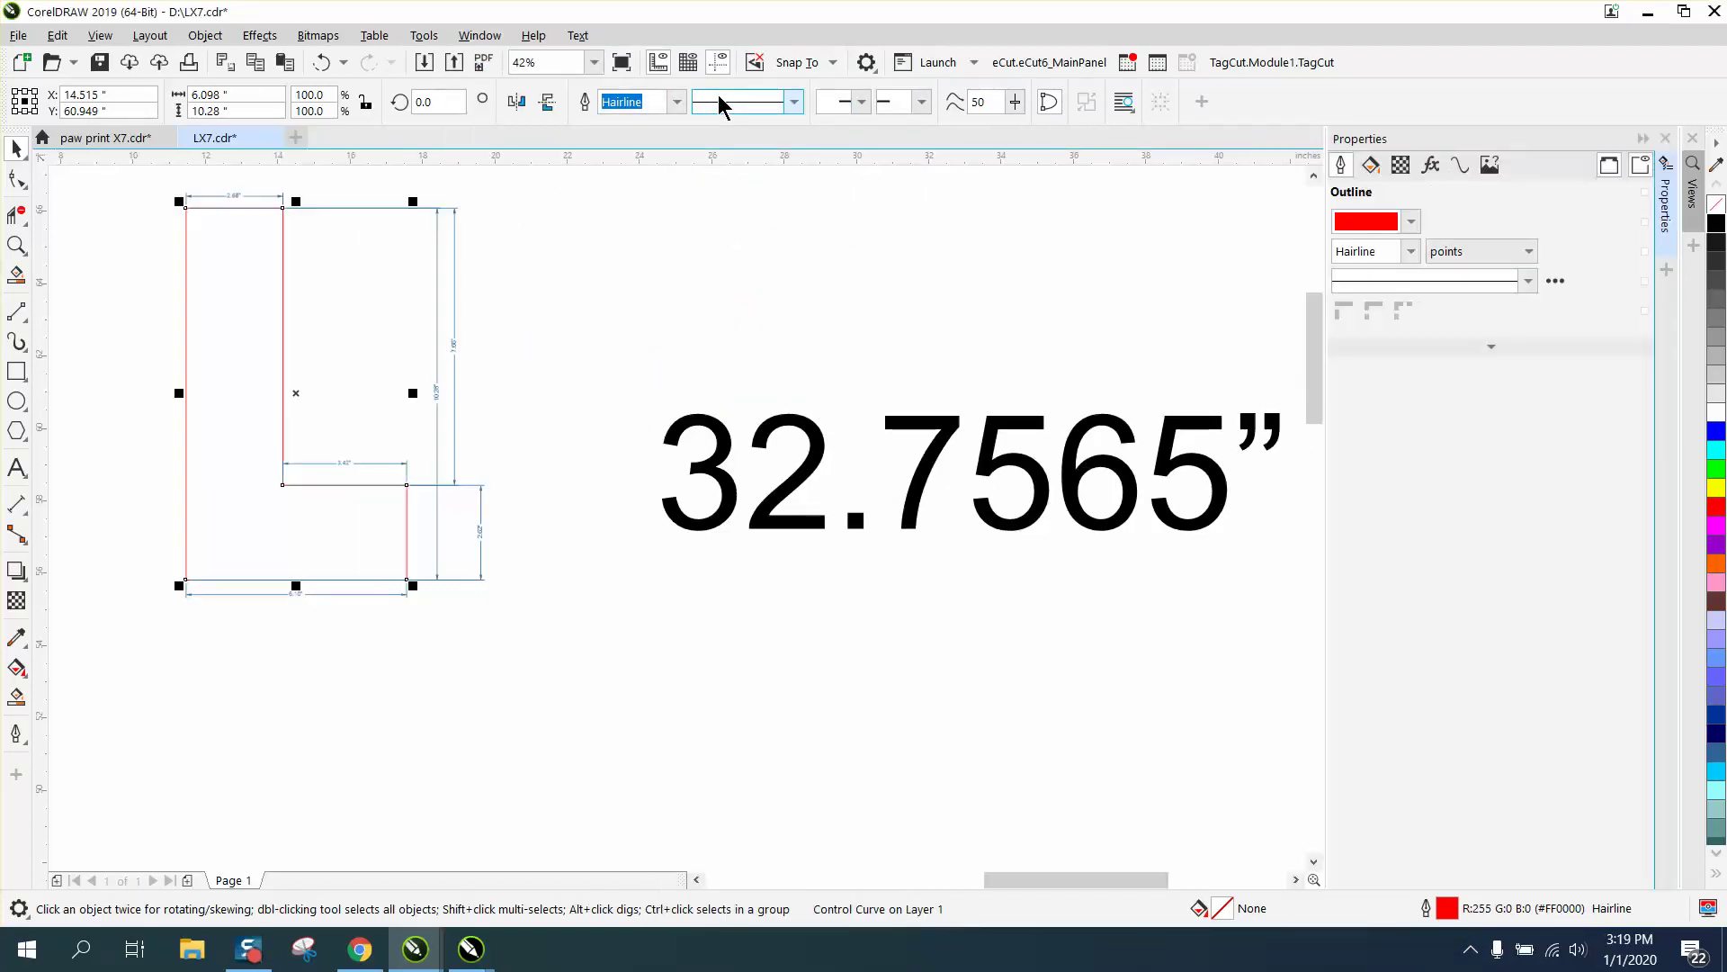
left_click(1460, 166)
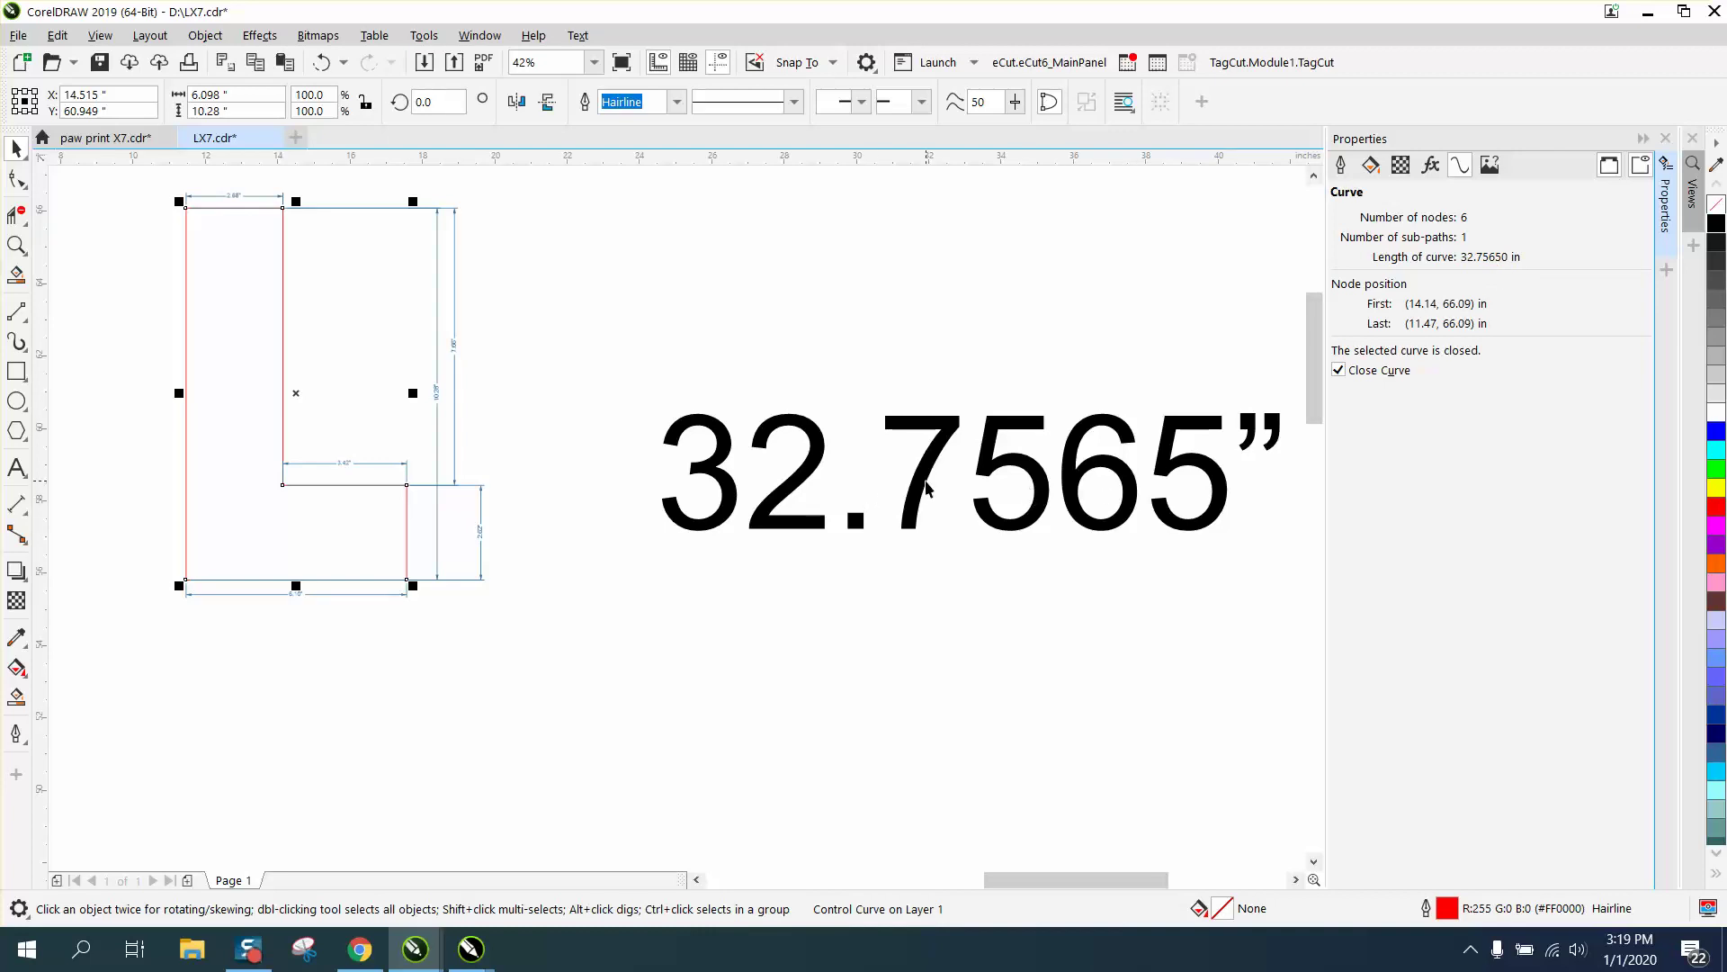
- Try a vertical dimension along the full left edge of the L outline and delete it
scroll(927, 487, "down", 2)
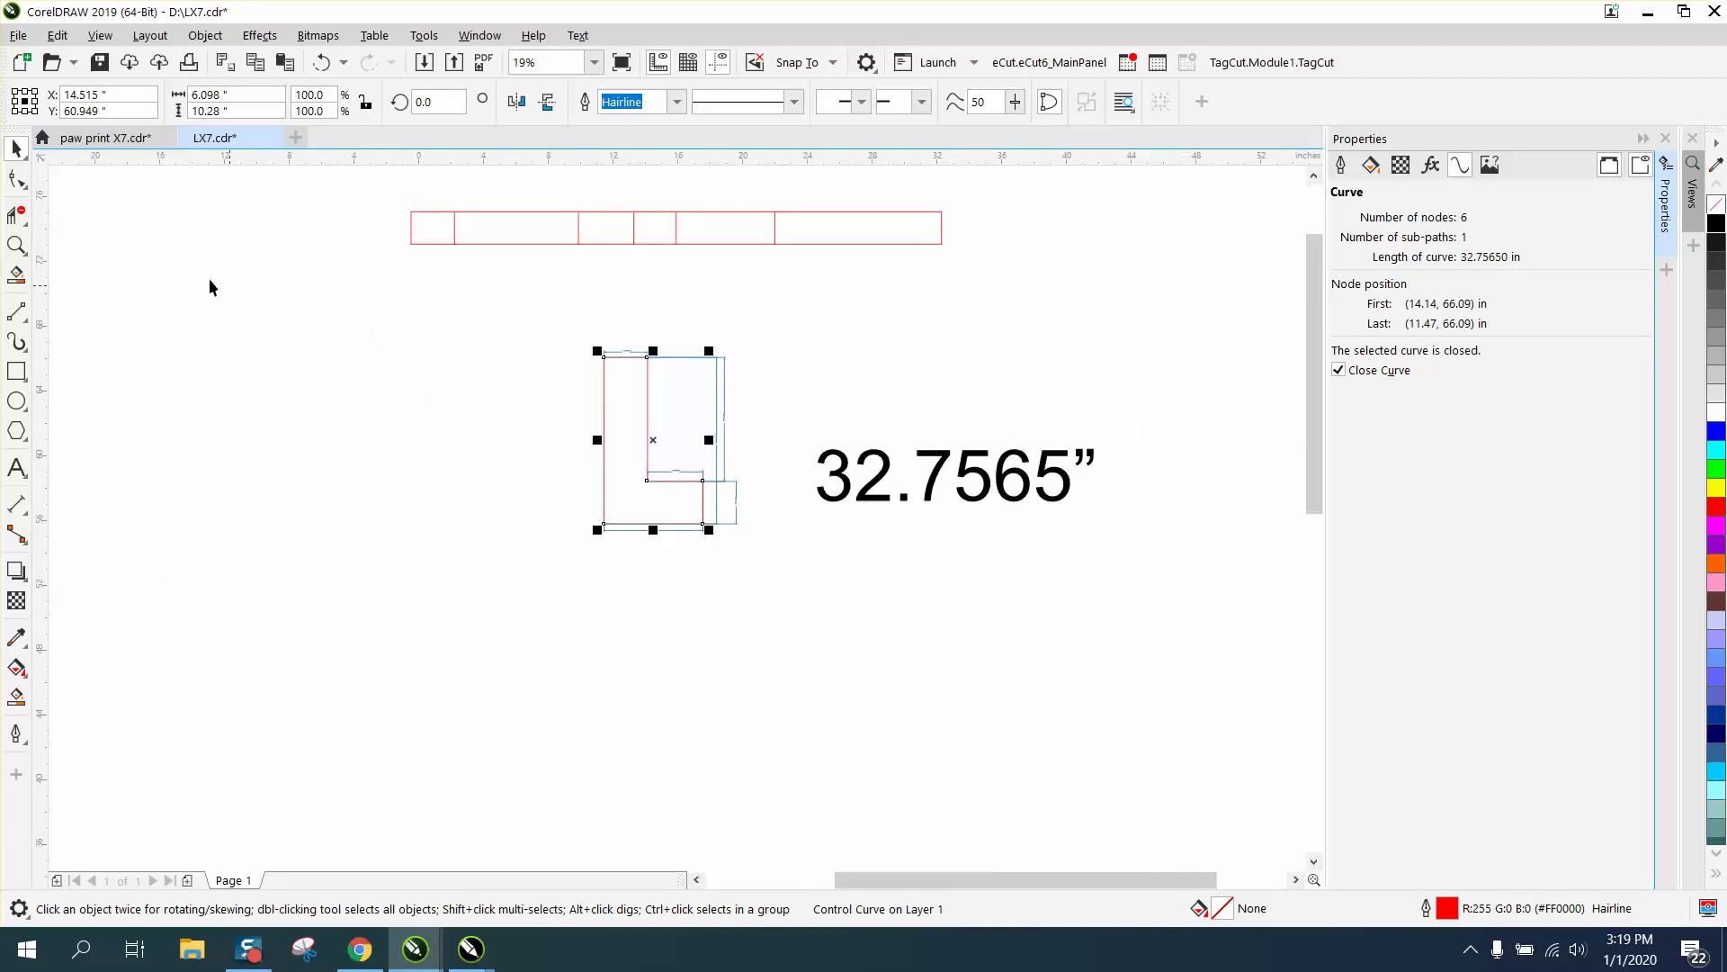
left_click(16, 245)
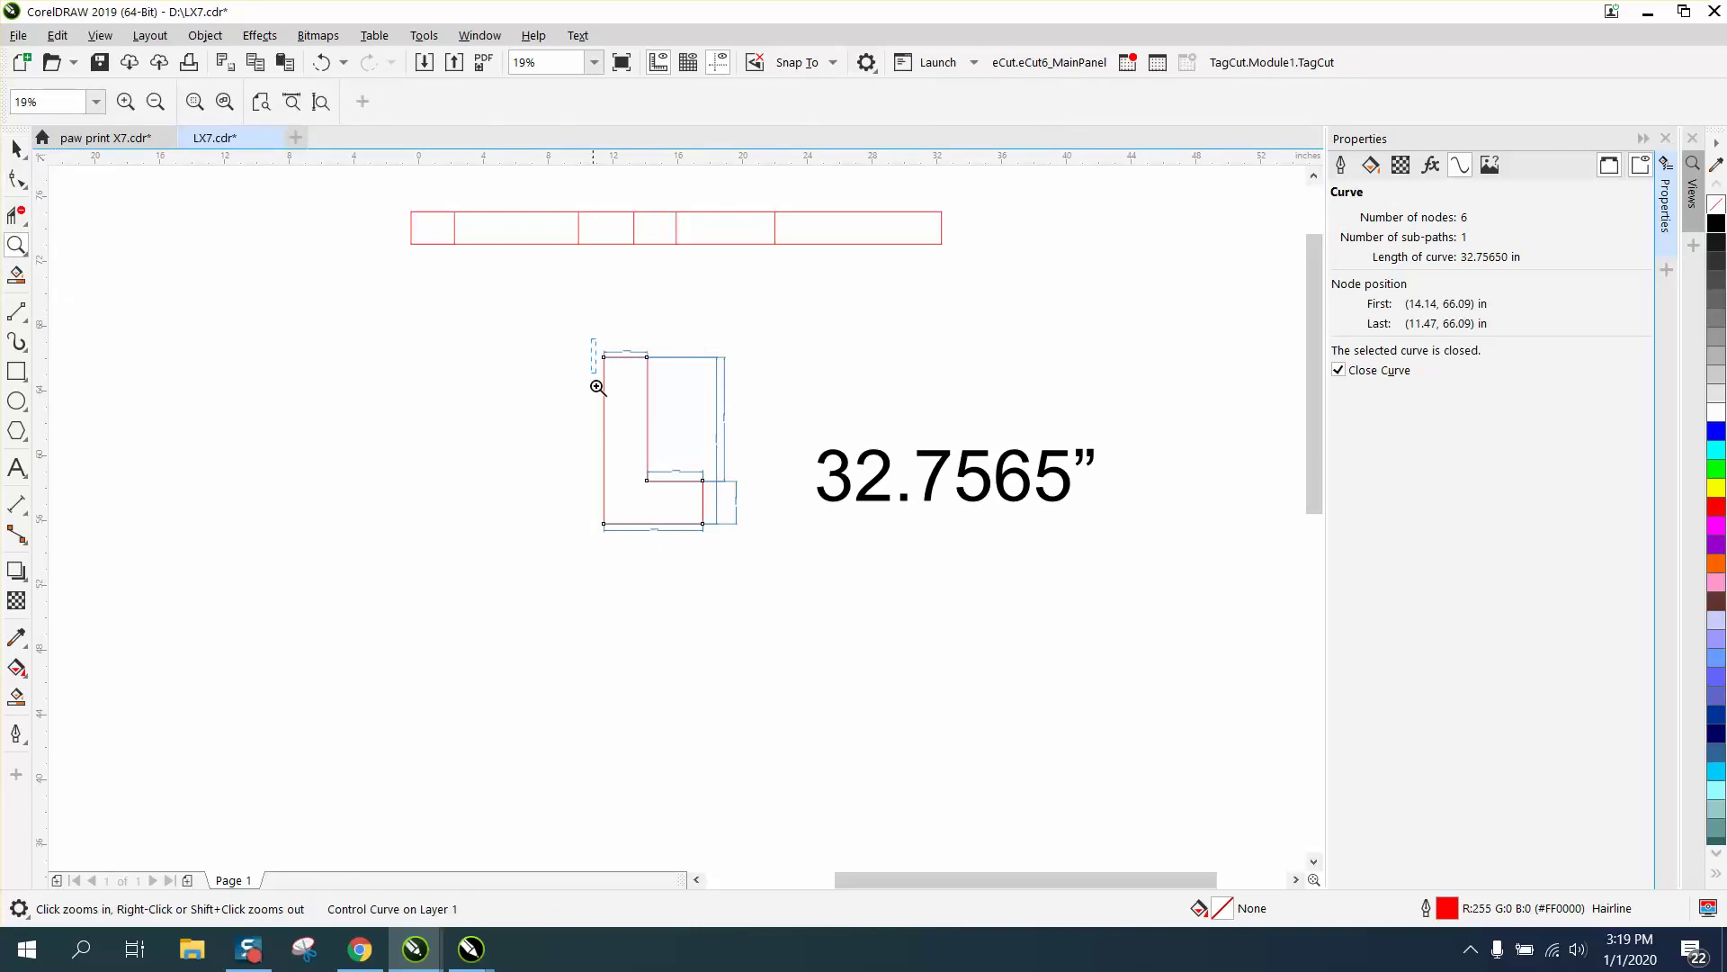
left_click_drag(592, 346, 801, 538)
left_click(16, 504)
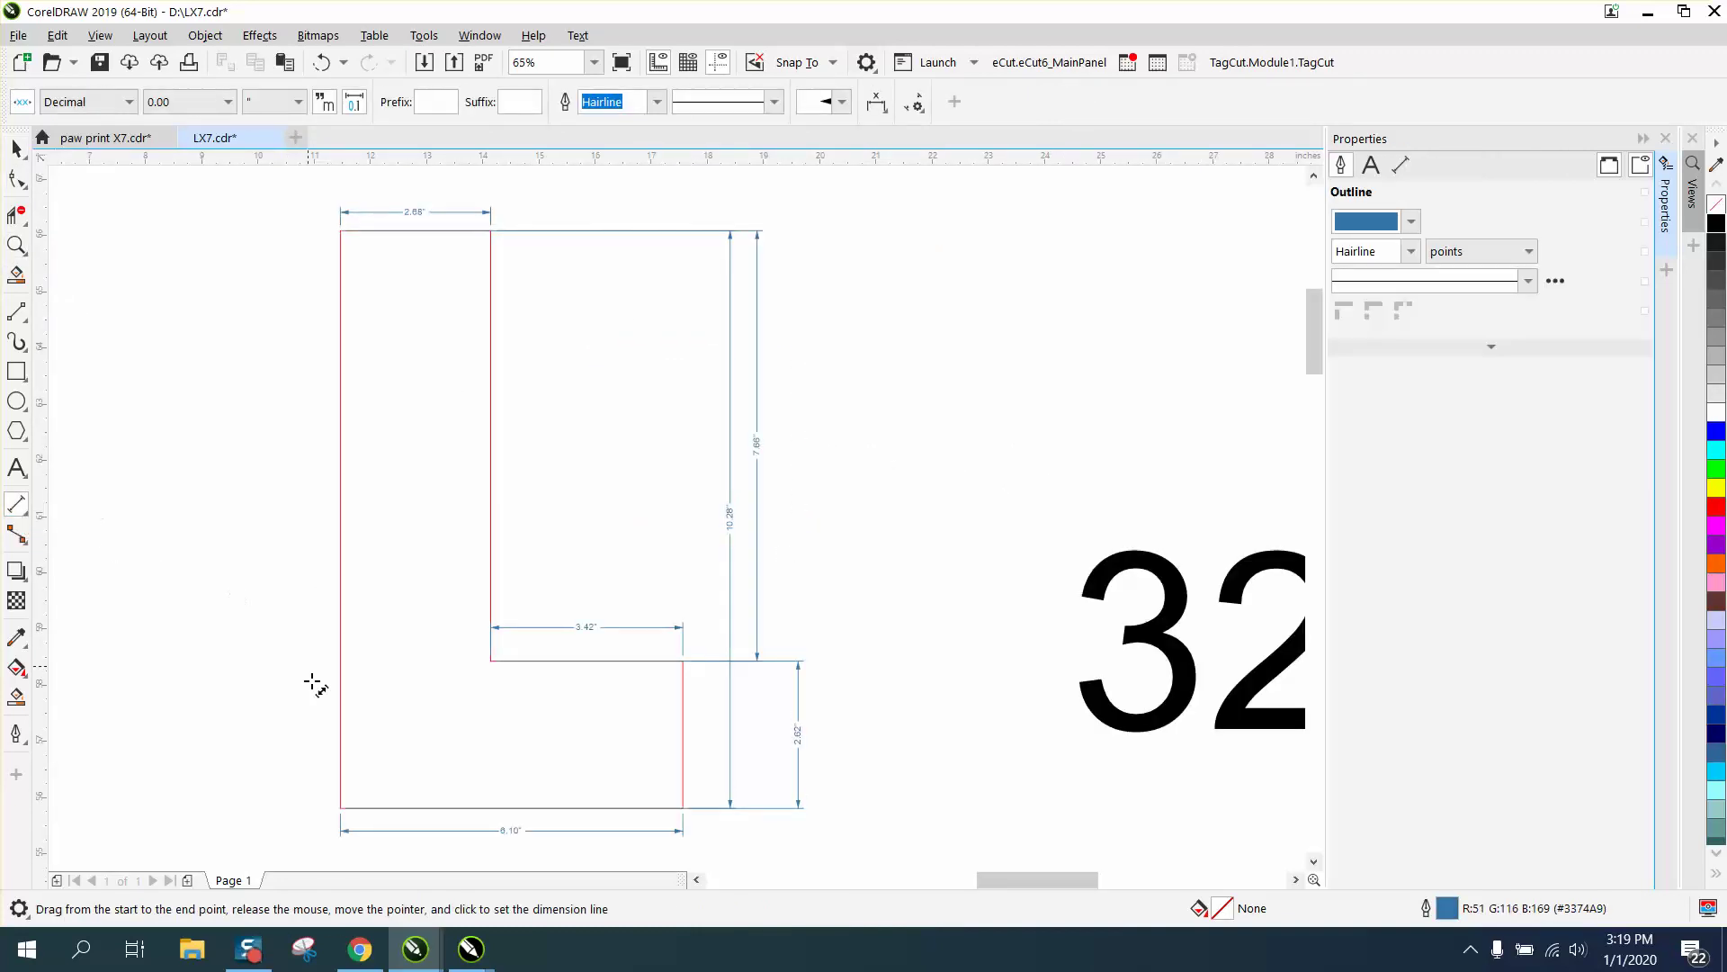
left_click_drag(341, 808, 341, 232)
left_click(341, 232)
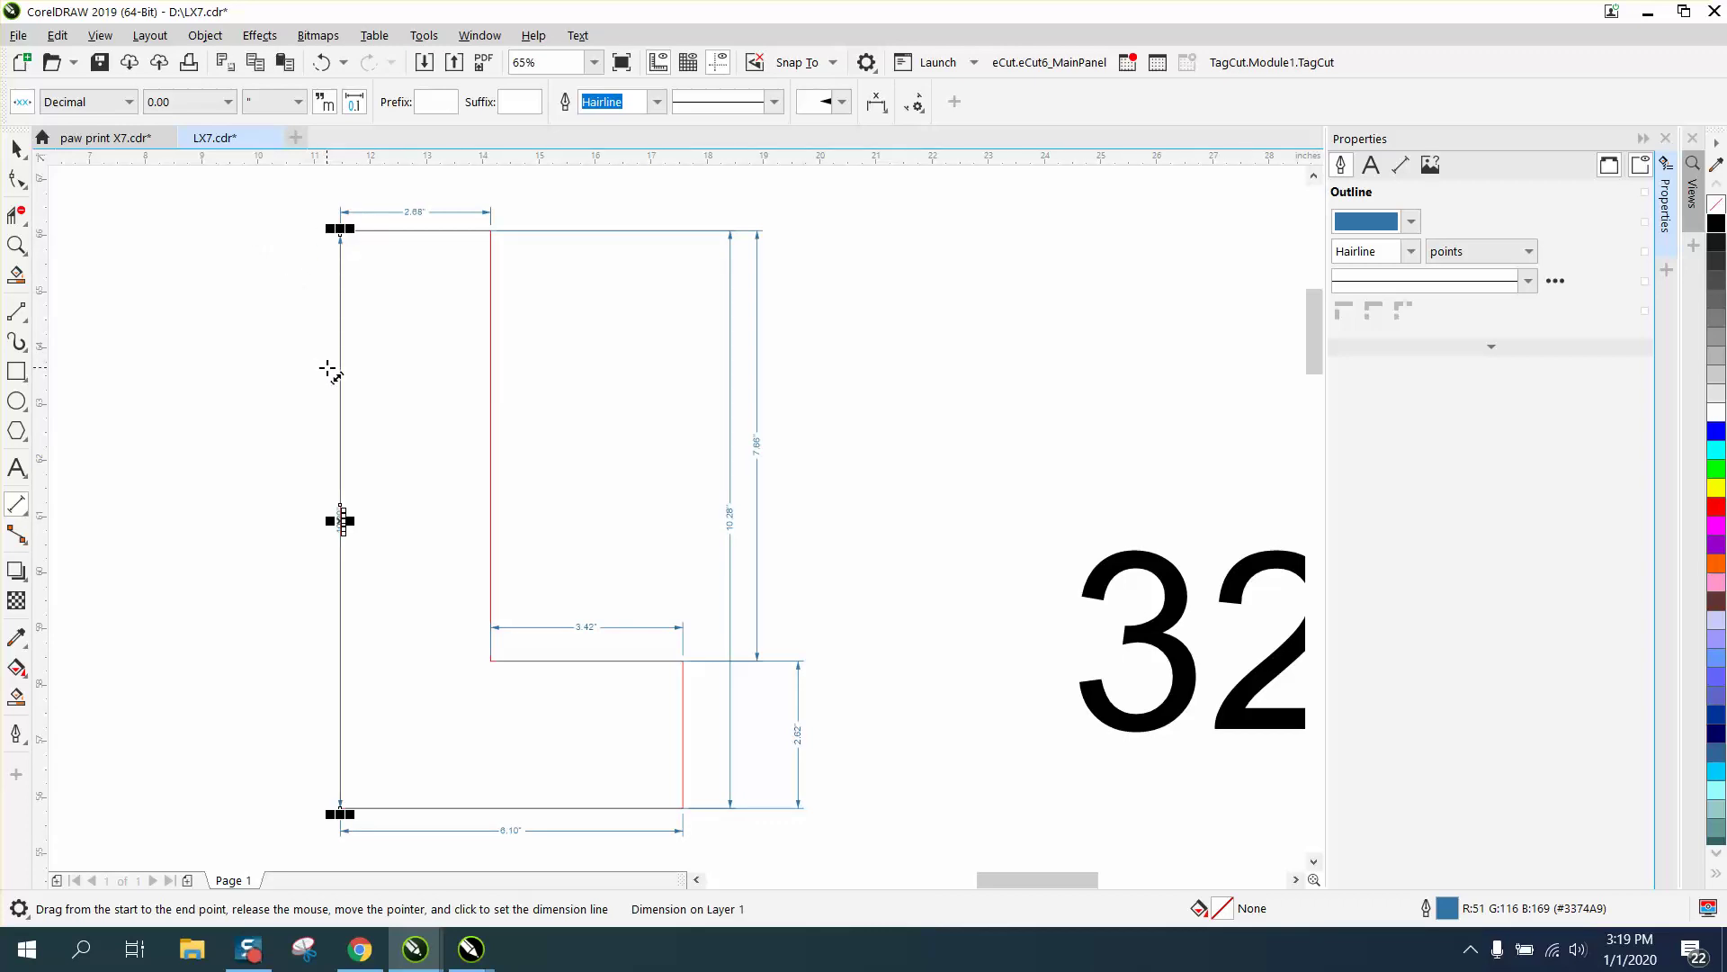
left_click(16, 150)
key("Delete")
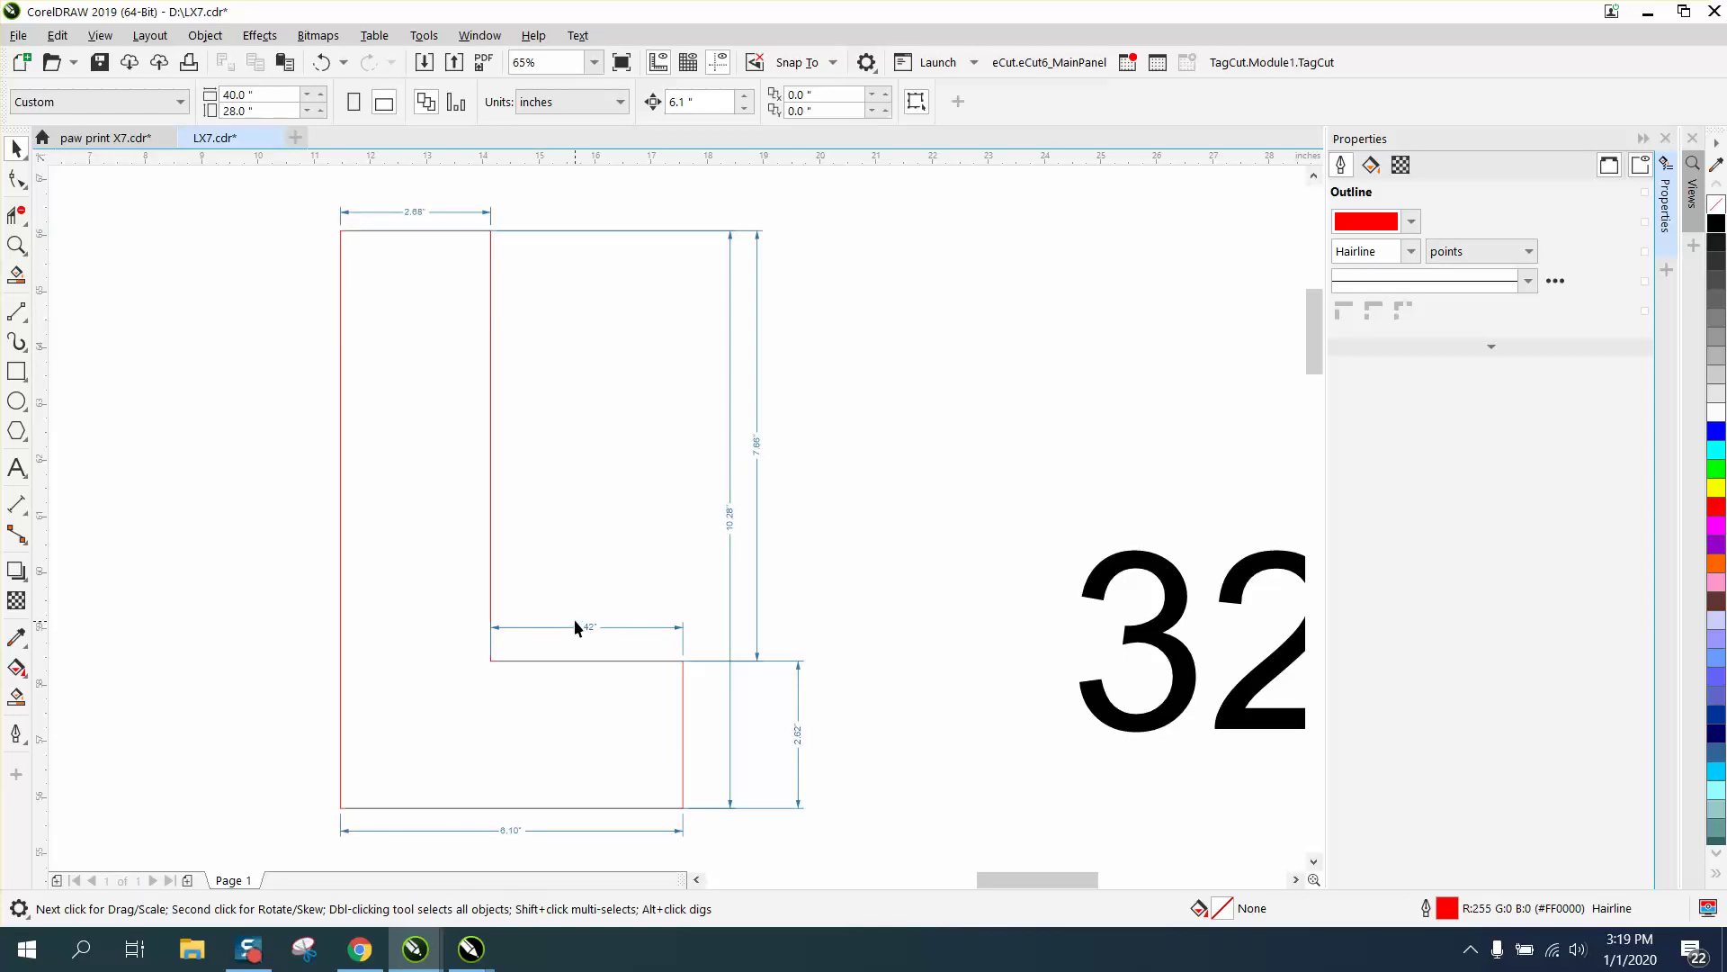
- Select the long rectangle above the L and check its width and height
scroll(574, 627, "down", 2)
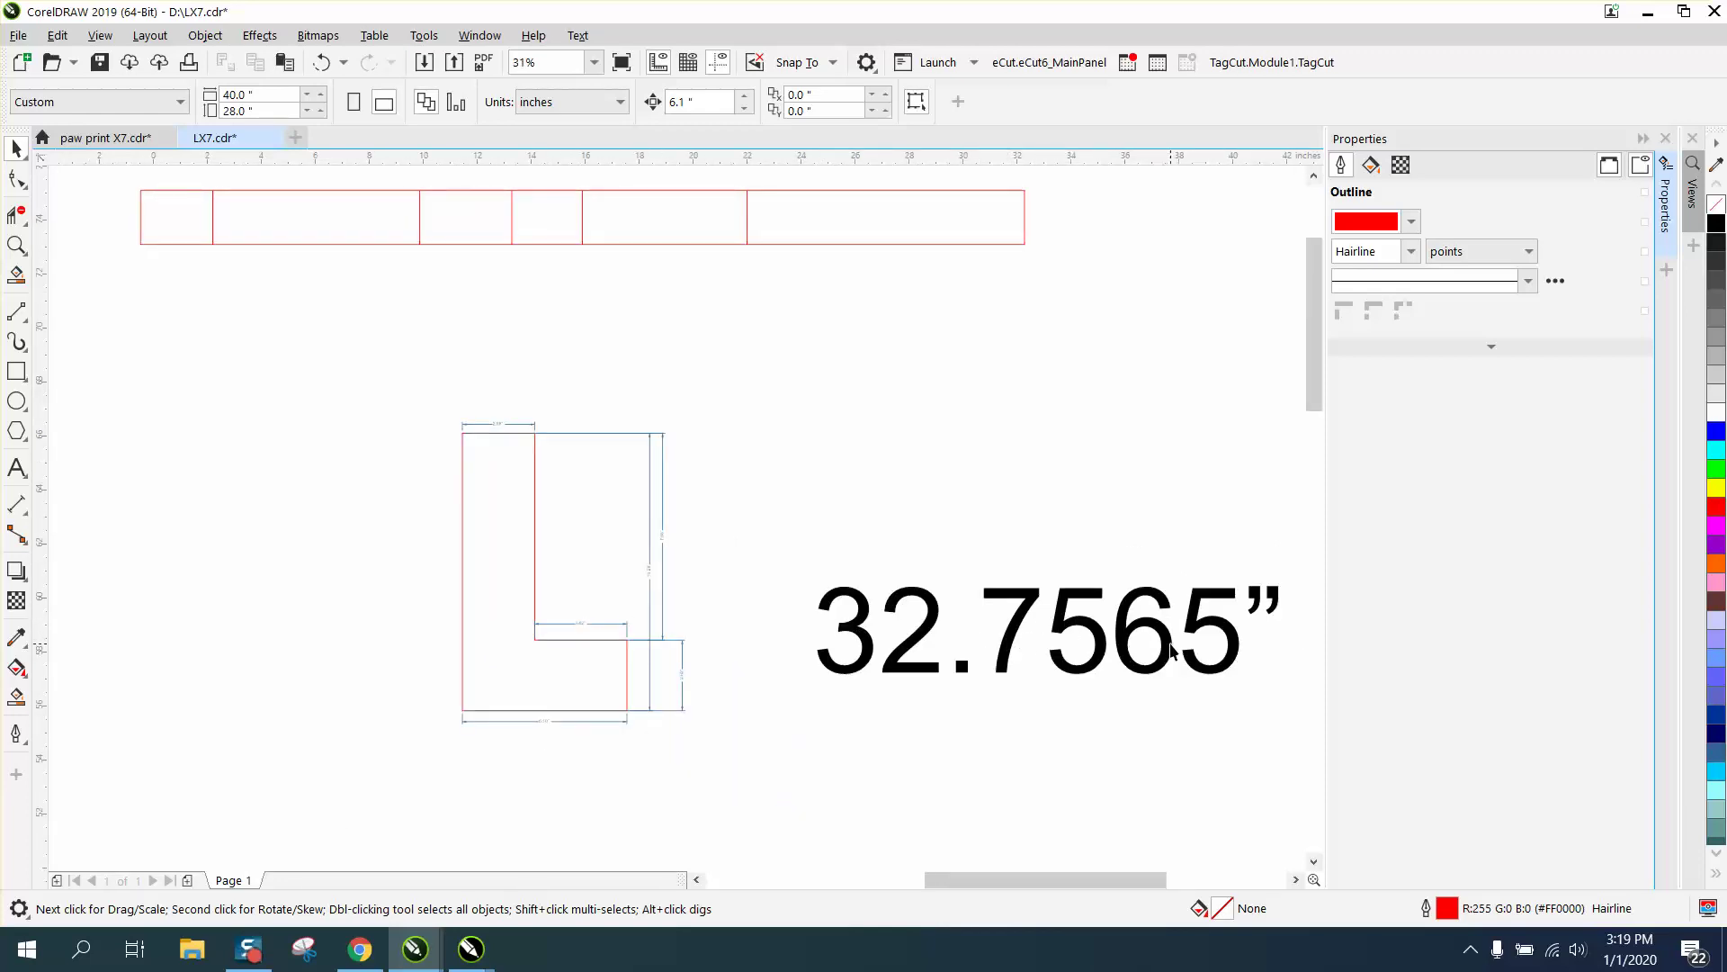
scroll(1014, 615, "down", 2)
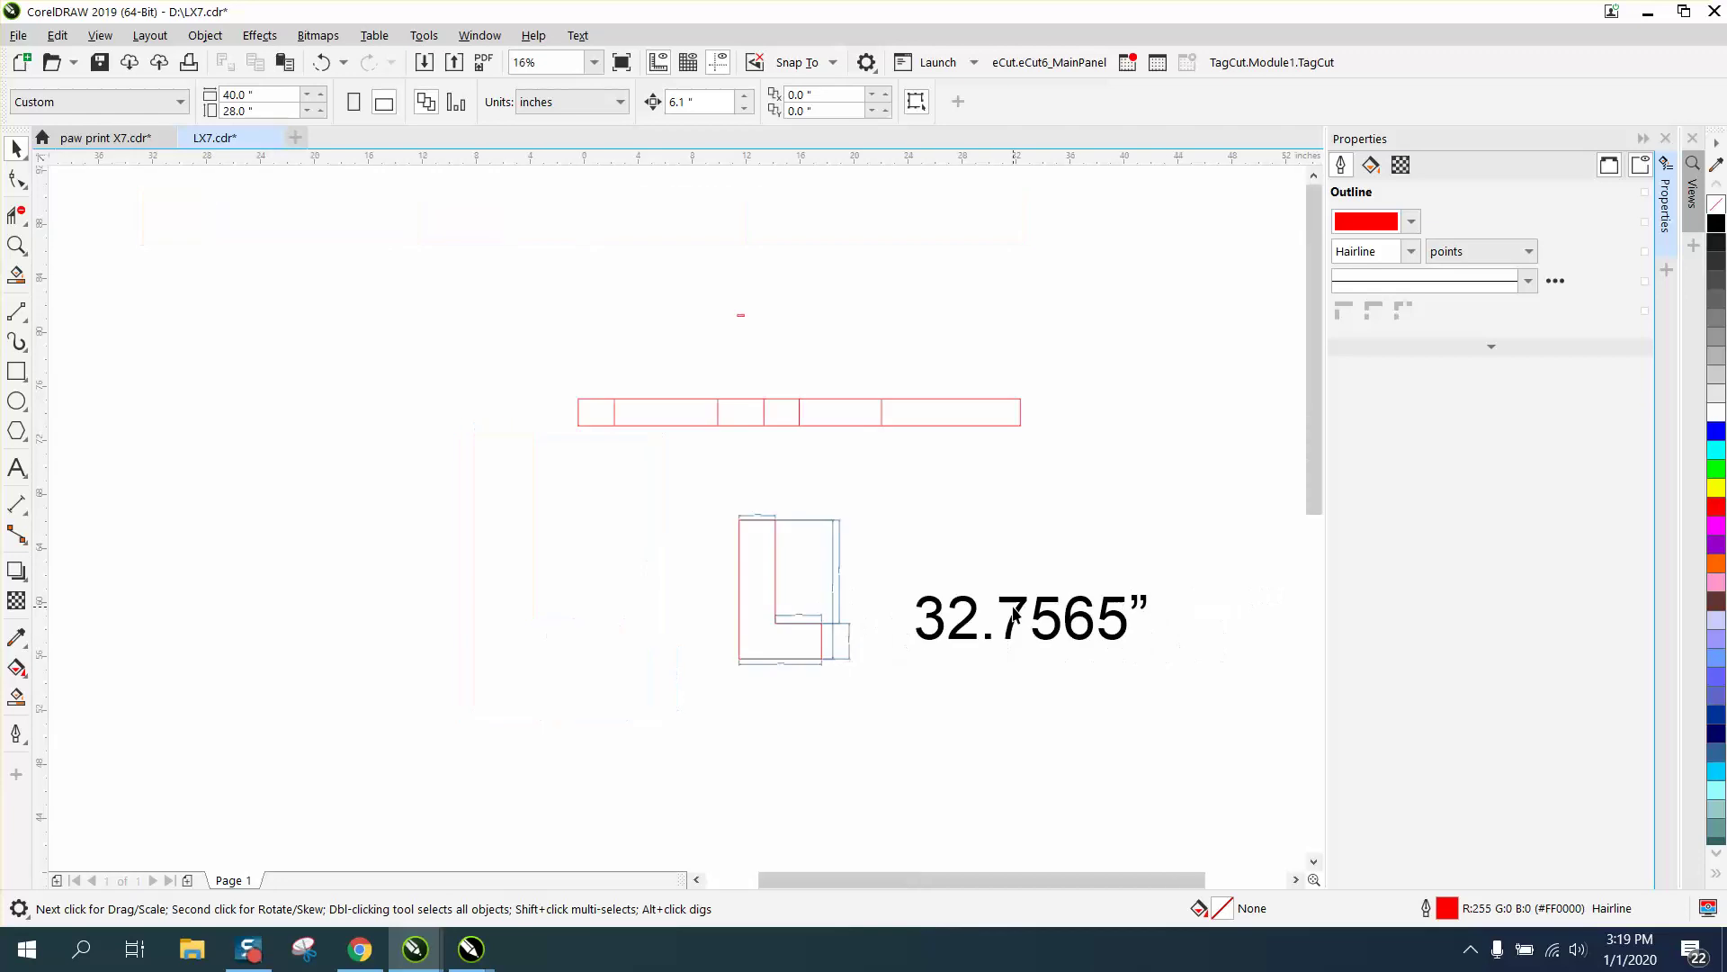
left_click(638, 410)
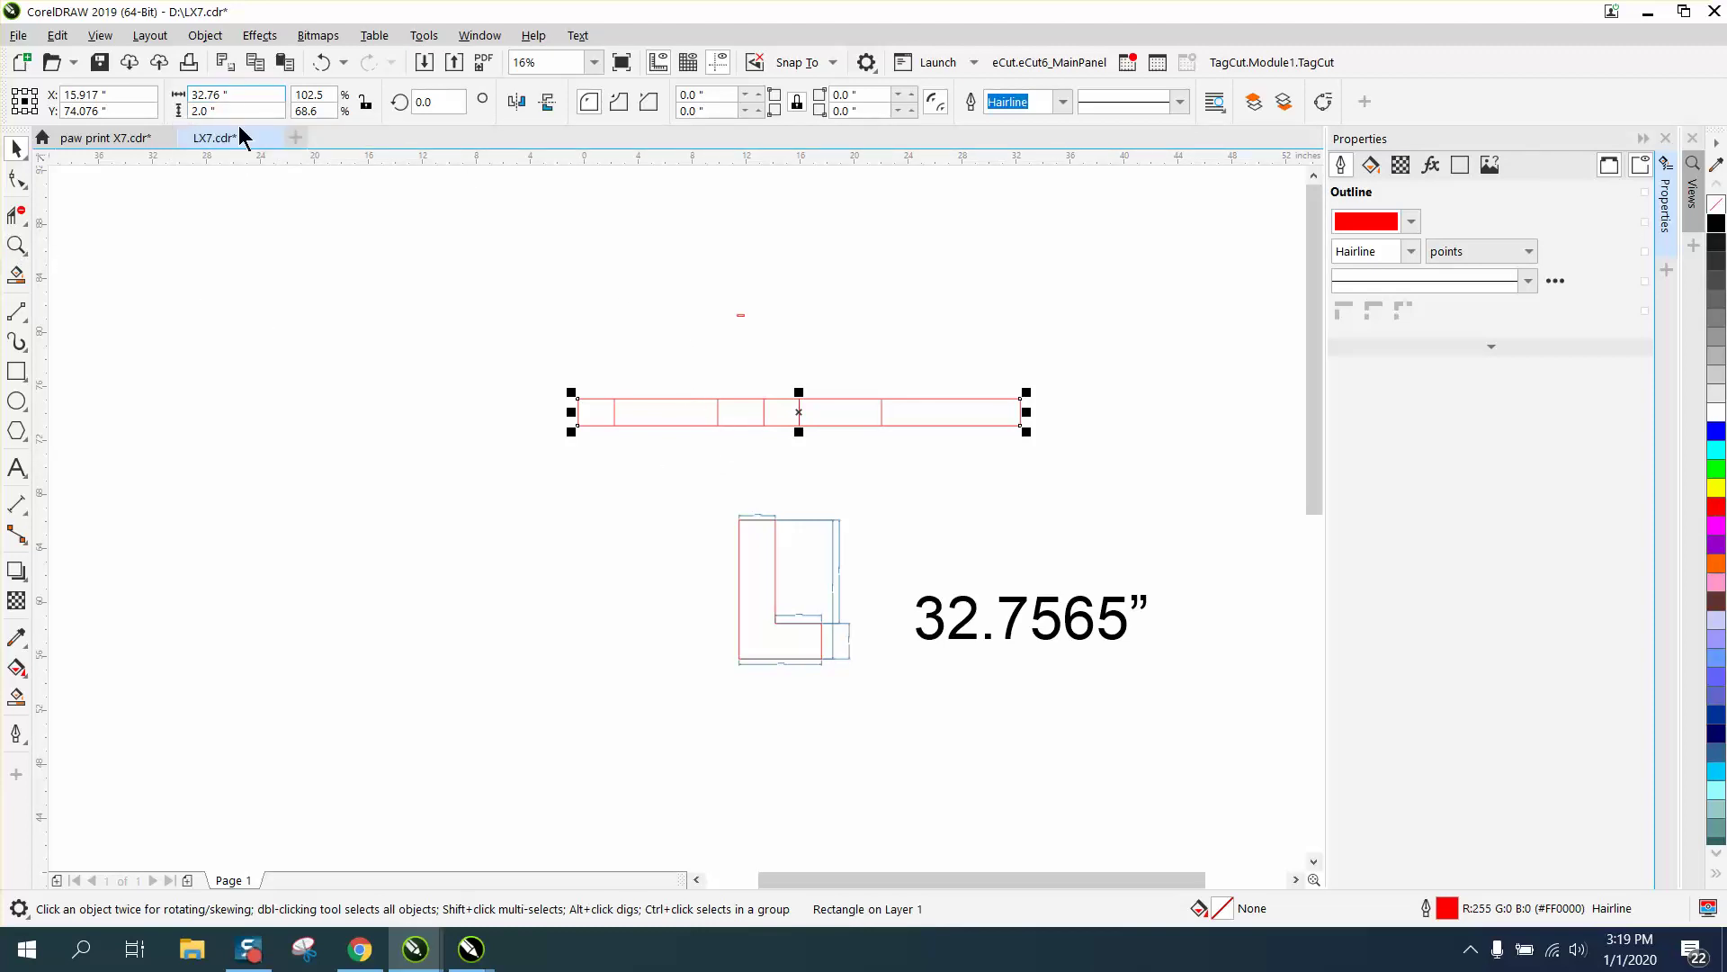
left_click(16, 244)
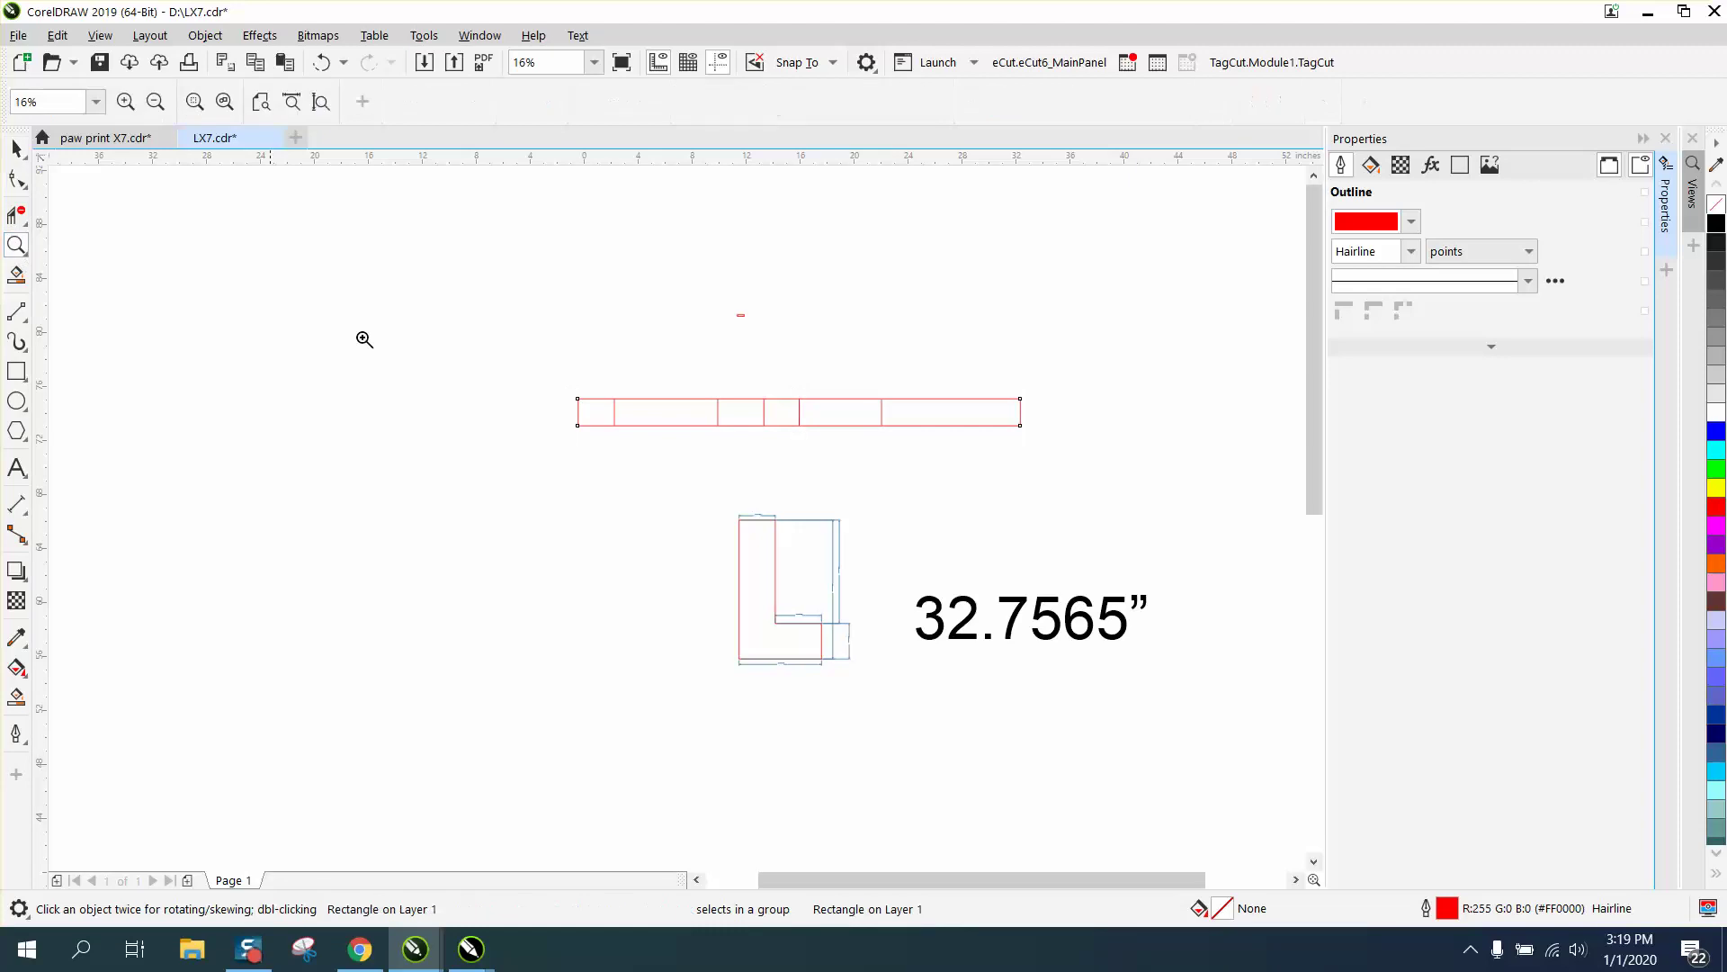
left_click_drag(516, 359, 1091, 500)
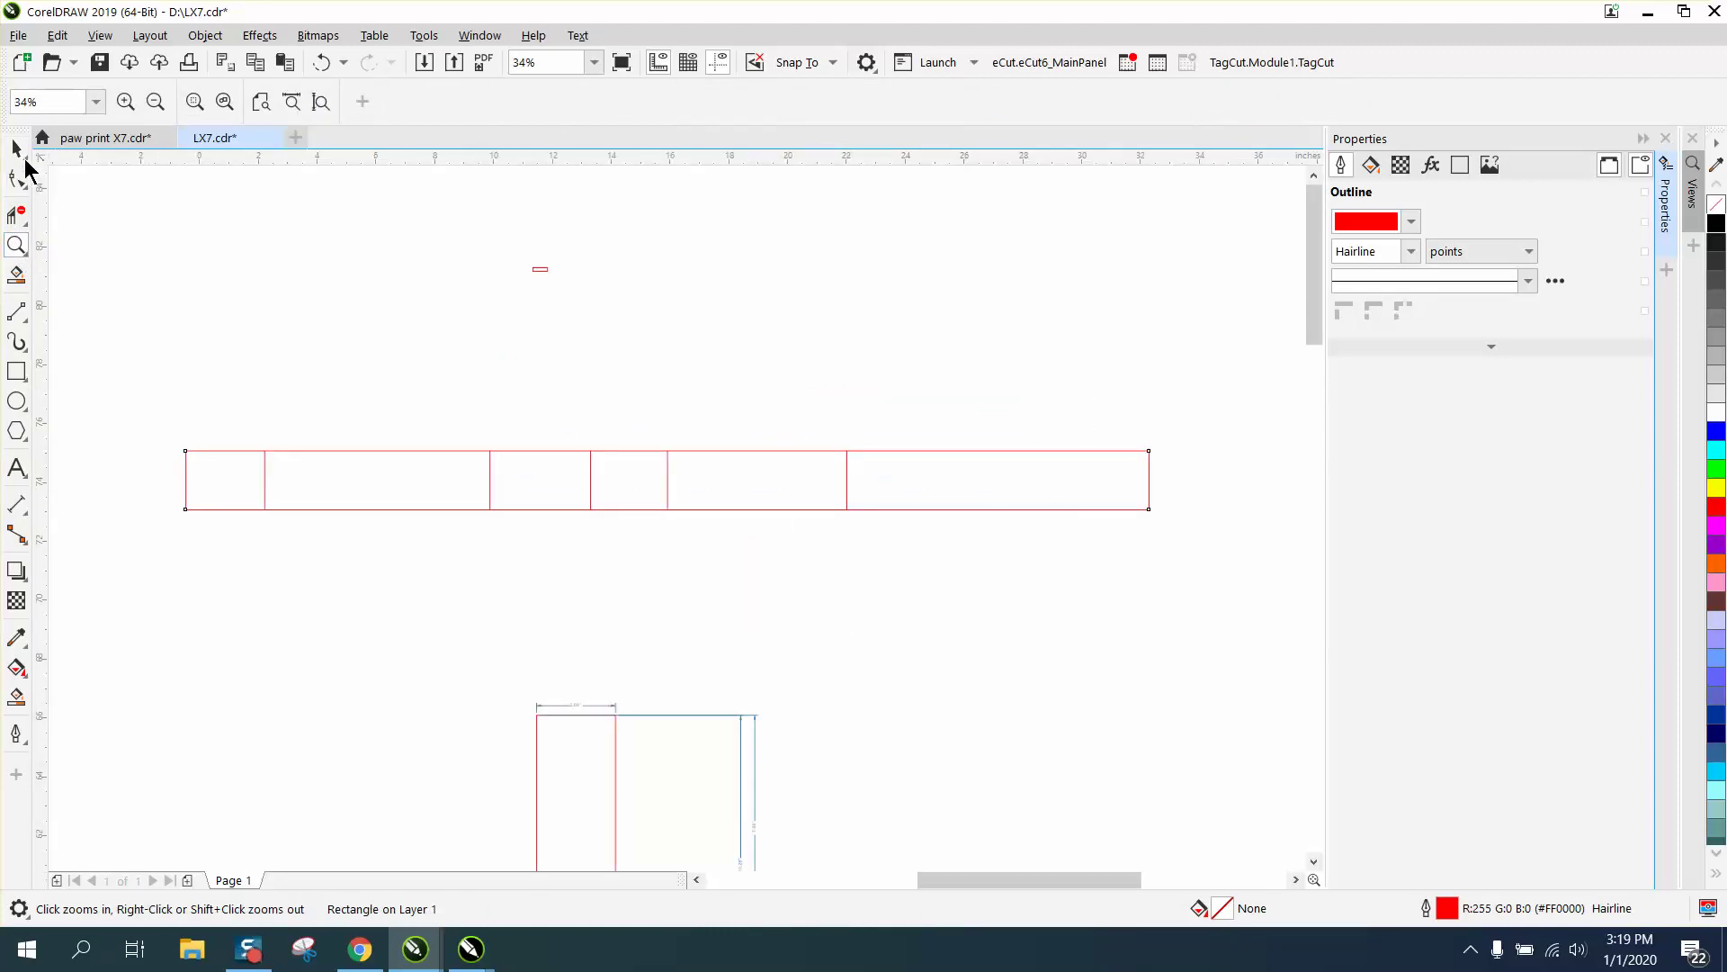
left_click(16, 149)
left_click(94, 203)
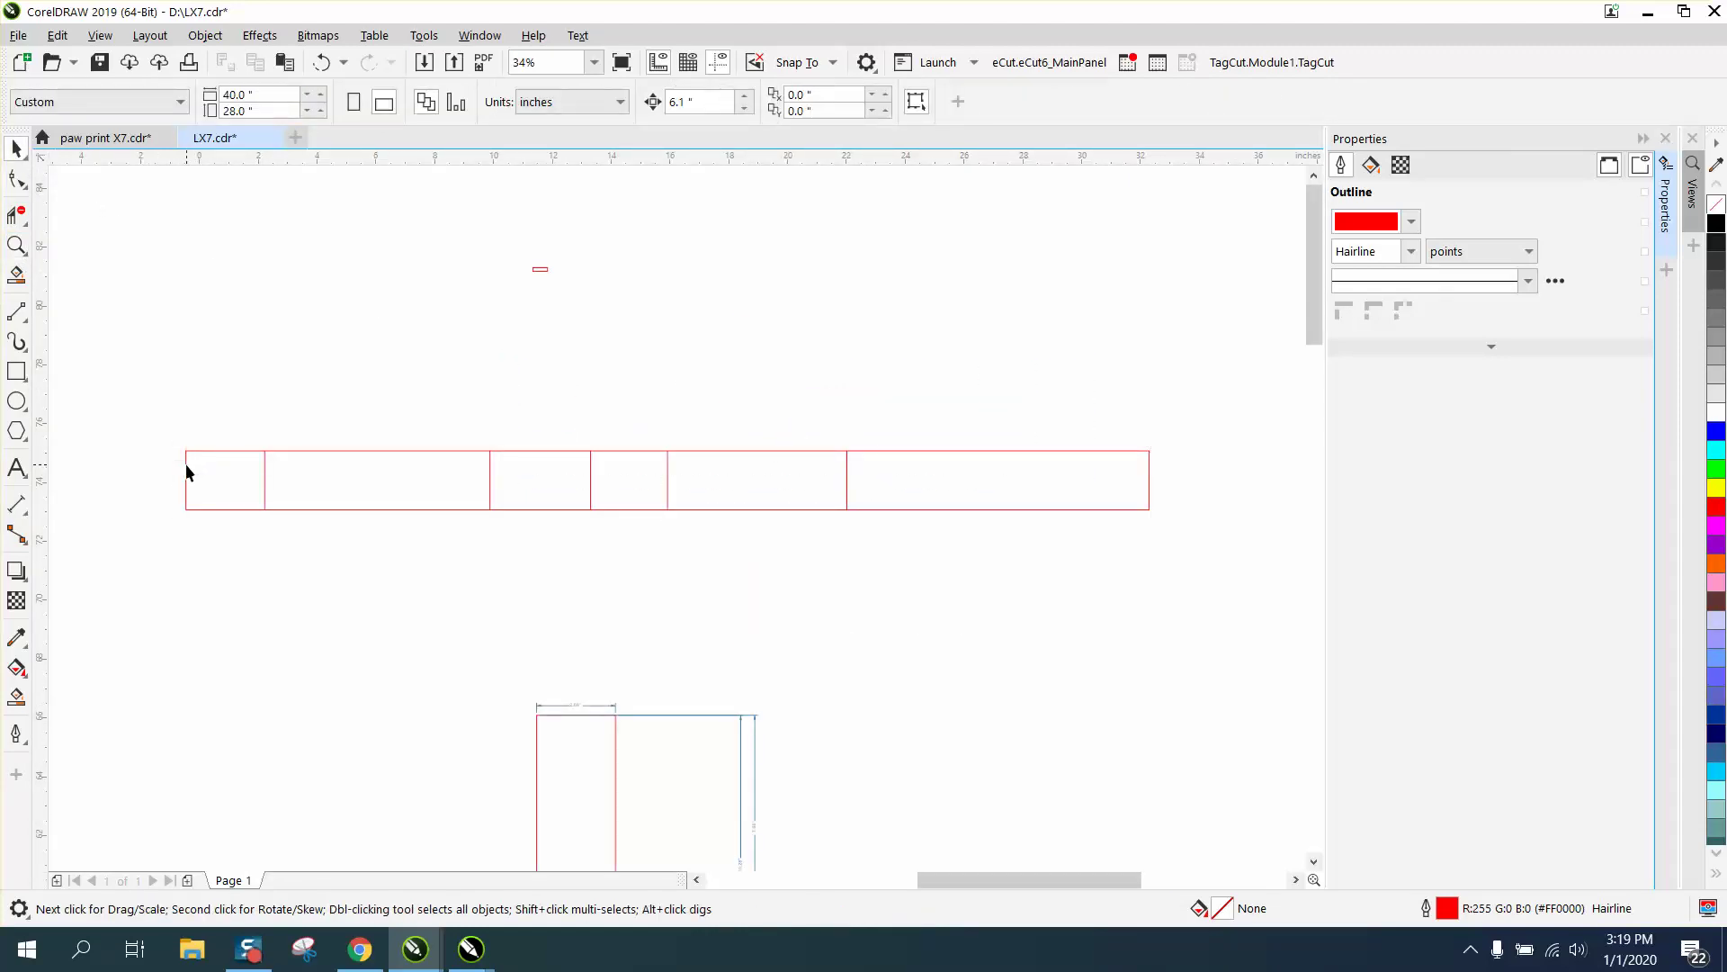
- Try moving the long outer rectangle away from its divider lines and undo the move
left_click_drag(185, 470, 268, 306)
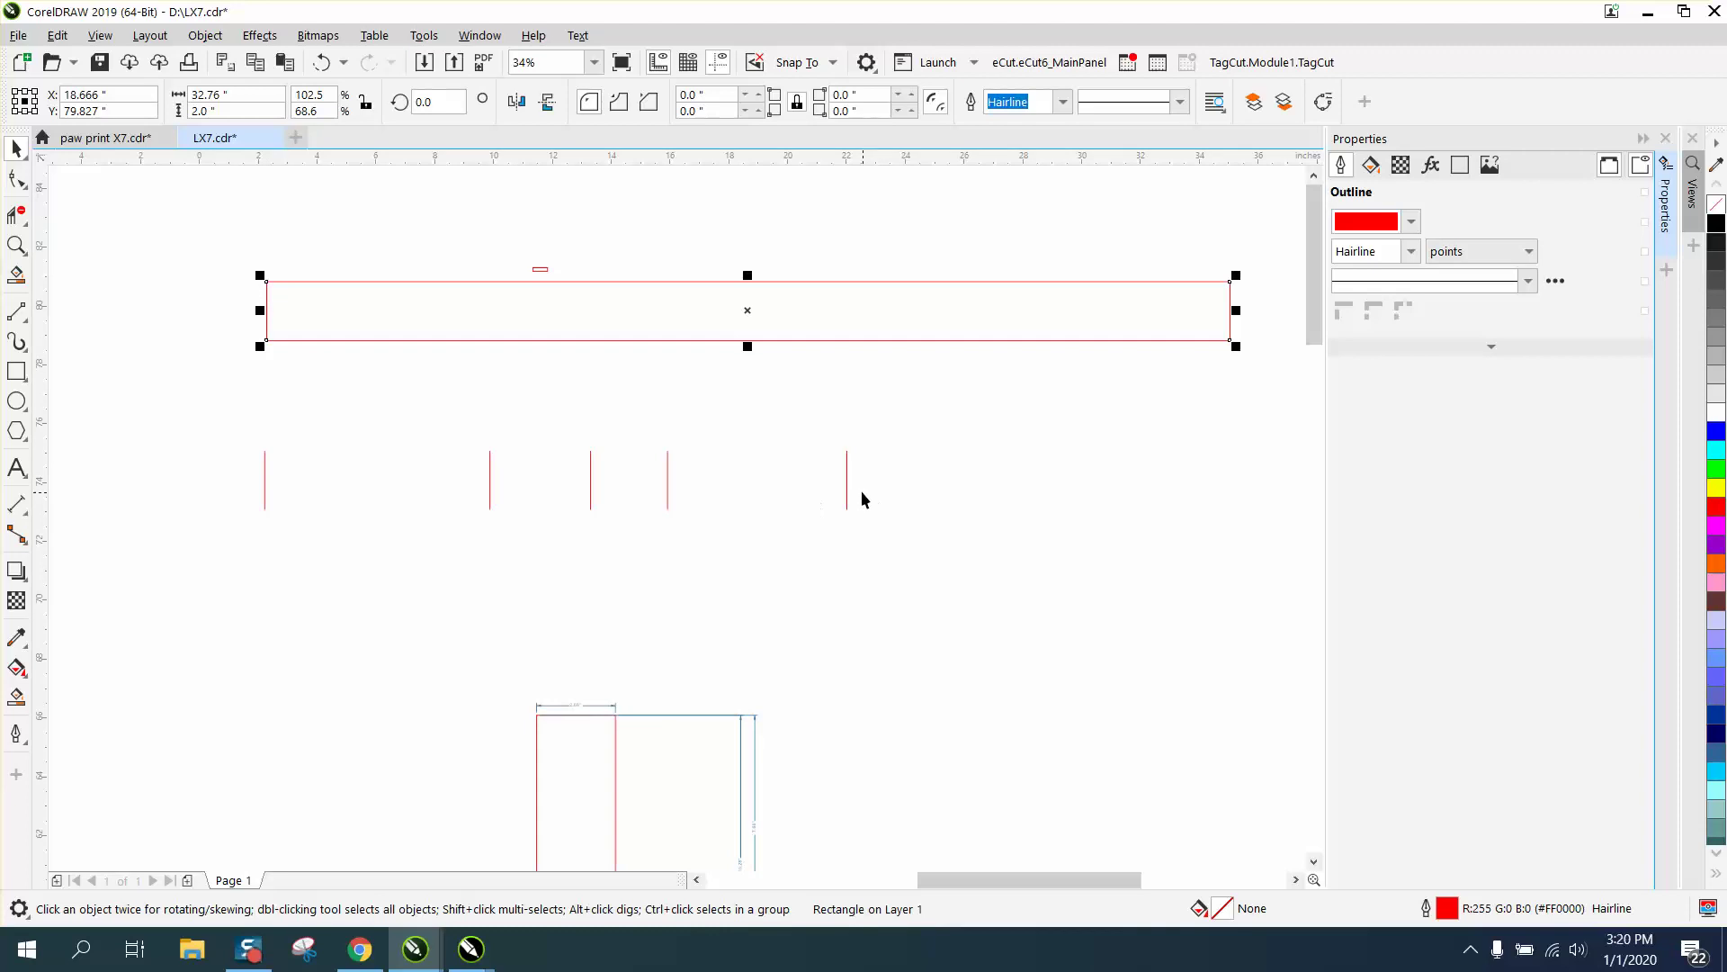
left_click(321, 62)
left_click(317, 532)
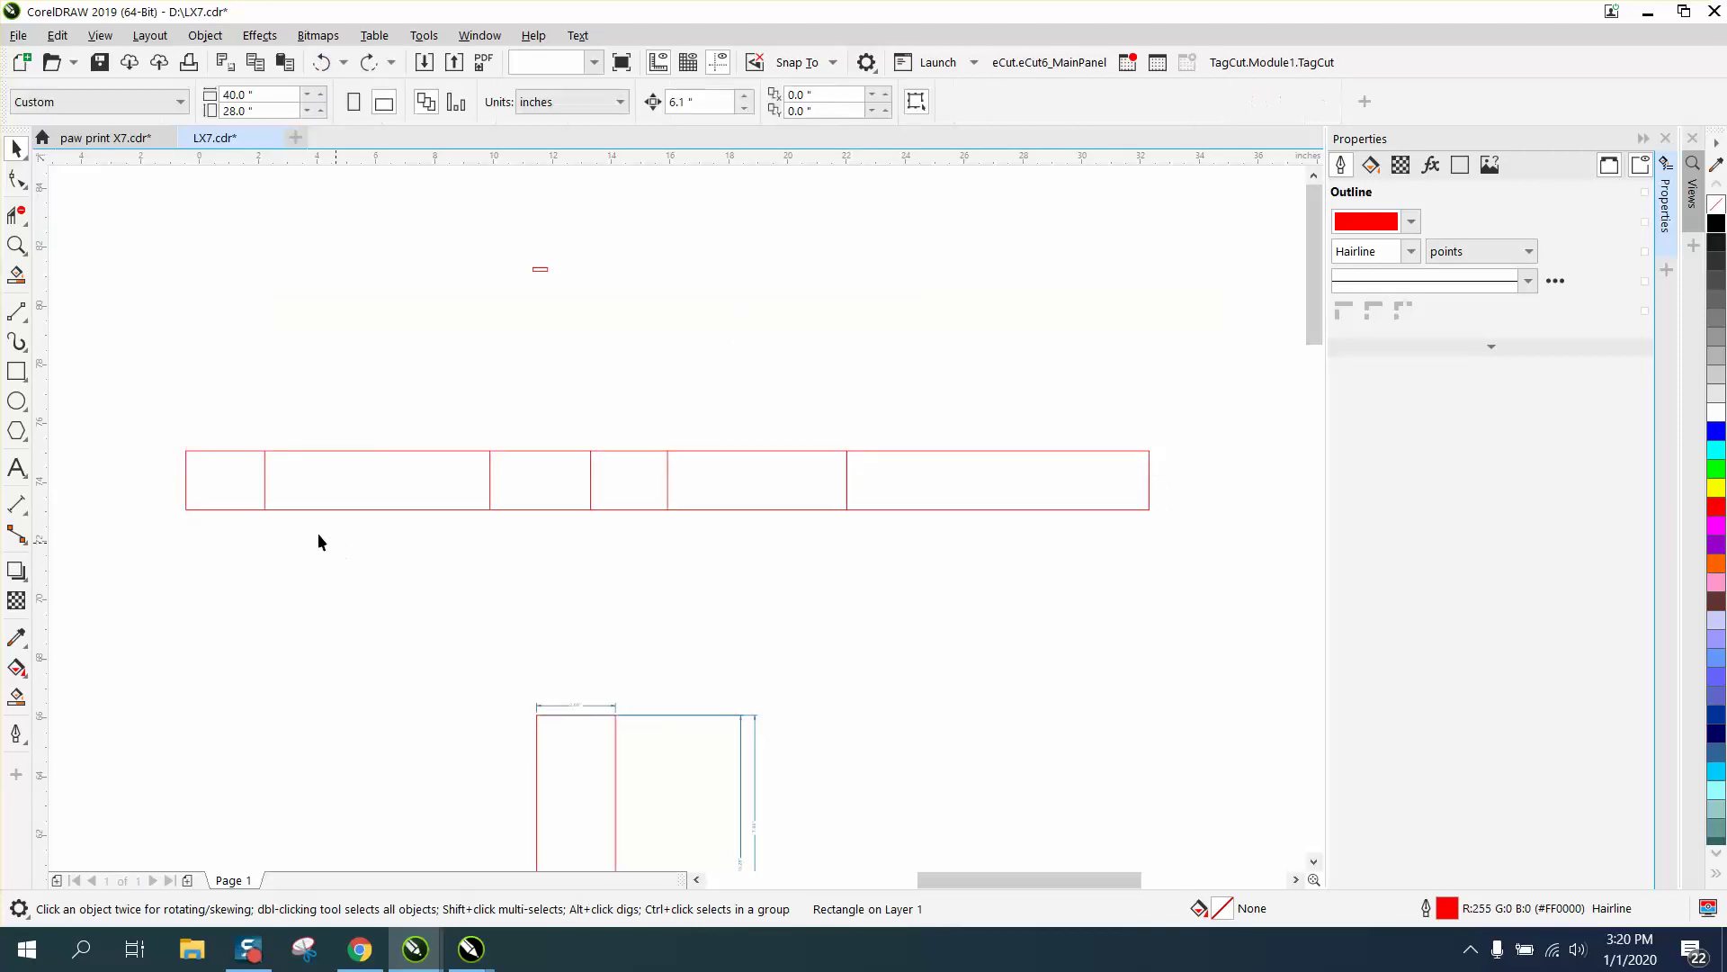
- Move the strip's first divider line onto its left edge and check the width dimension above the L
left_click(265, 481)
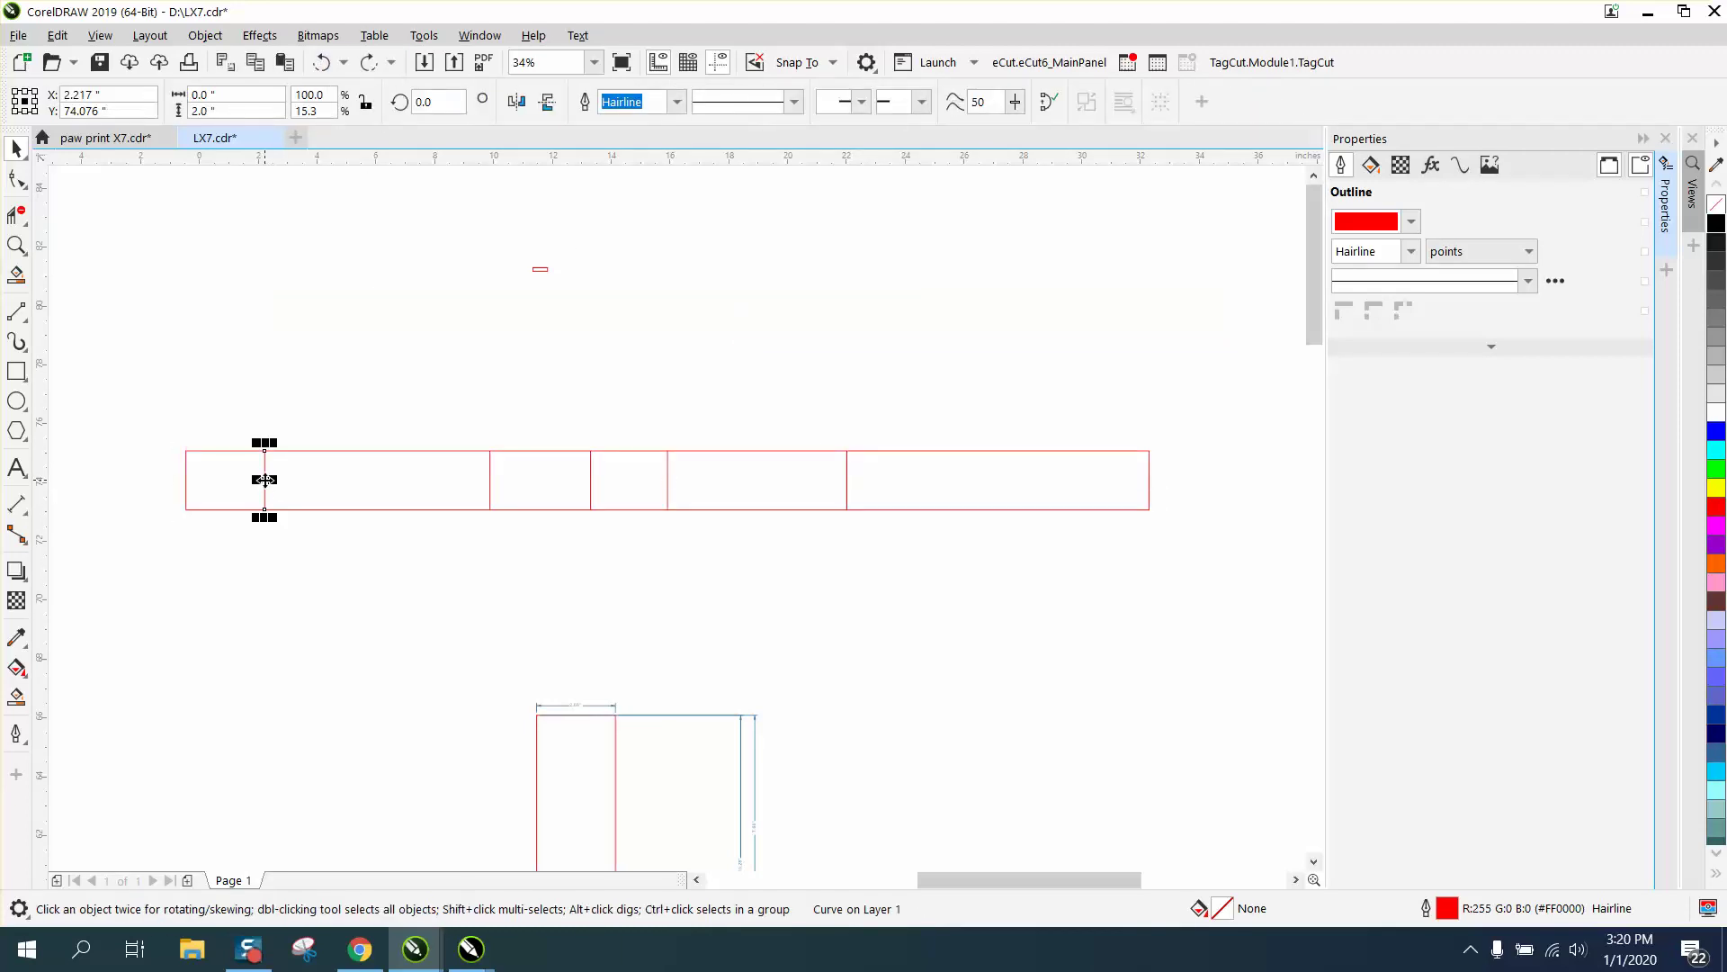
left_click_drag(264, 479, 191, 486)
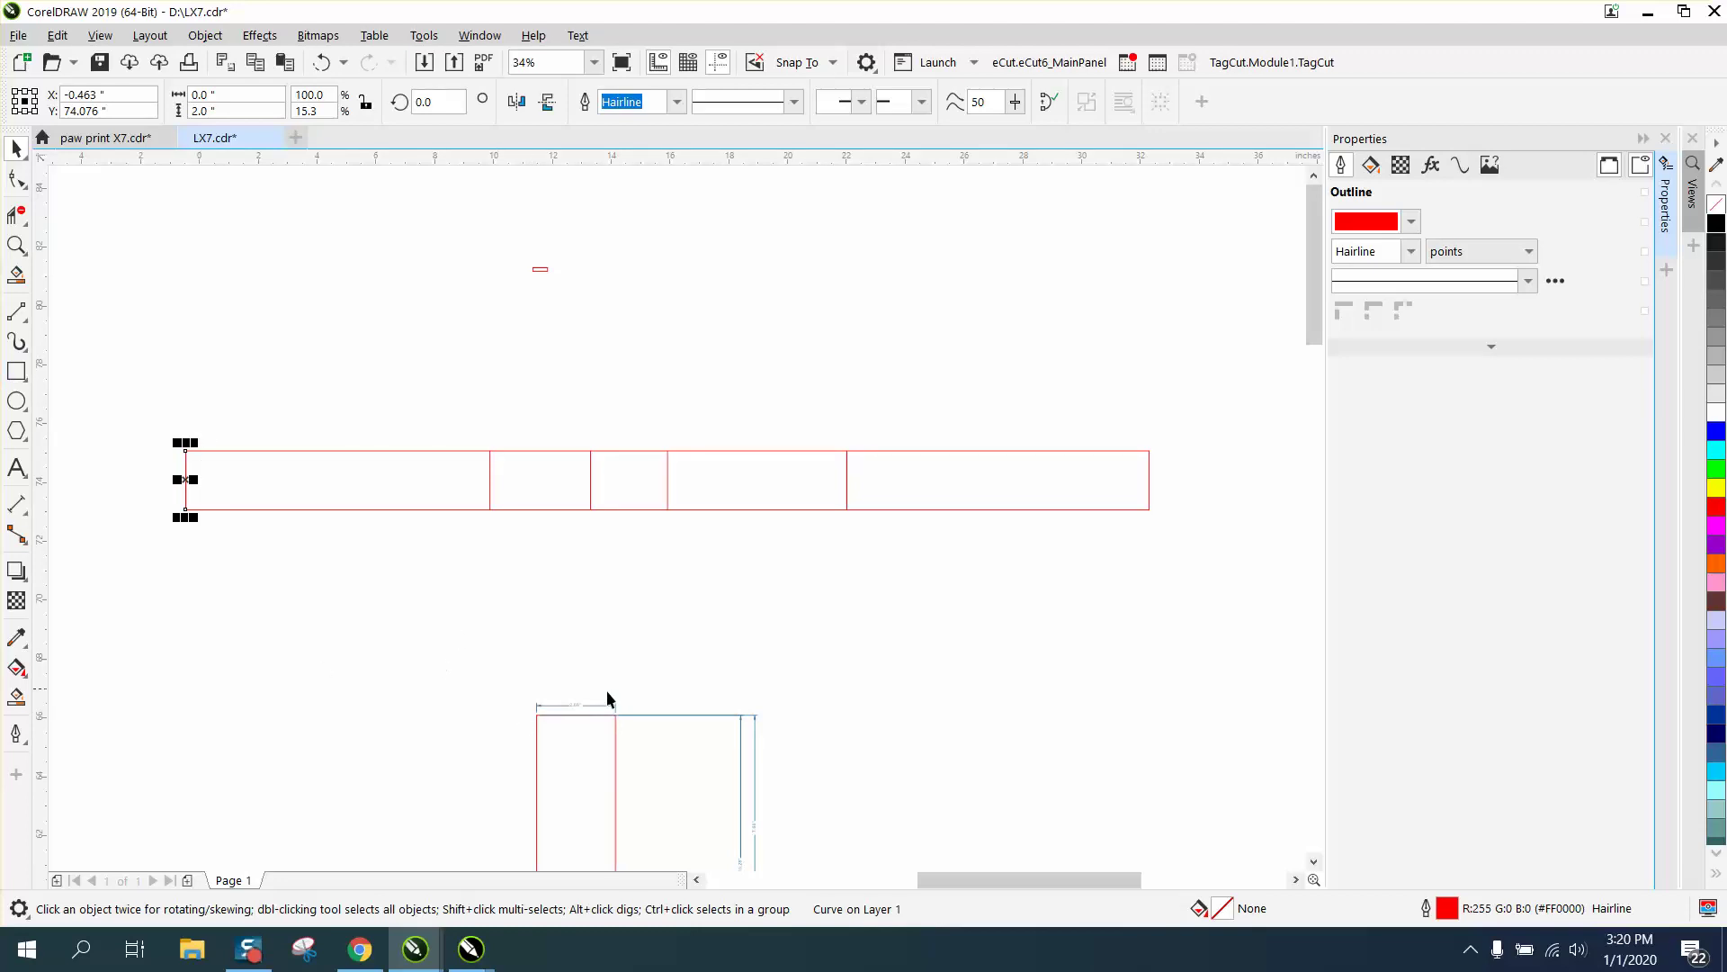
left_click(16, 245)
left_click_drag(533, 666, 666, 751)
scroll(478, 486, "down", 3)
scroll(540, 479, "down", 3)
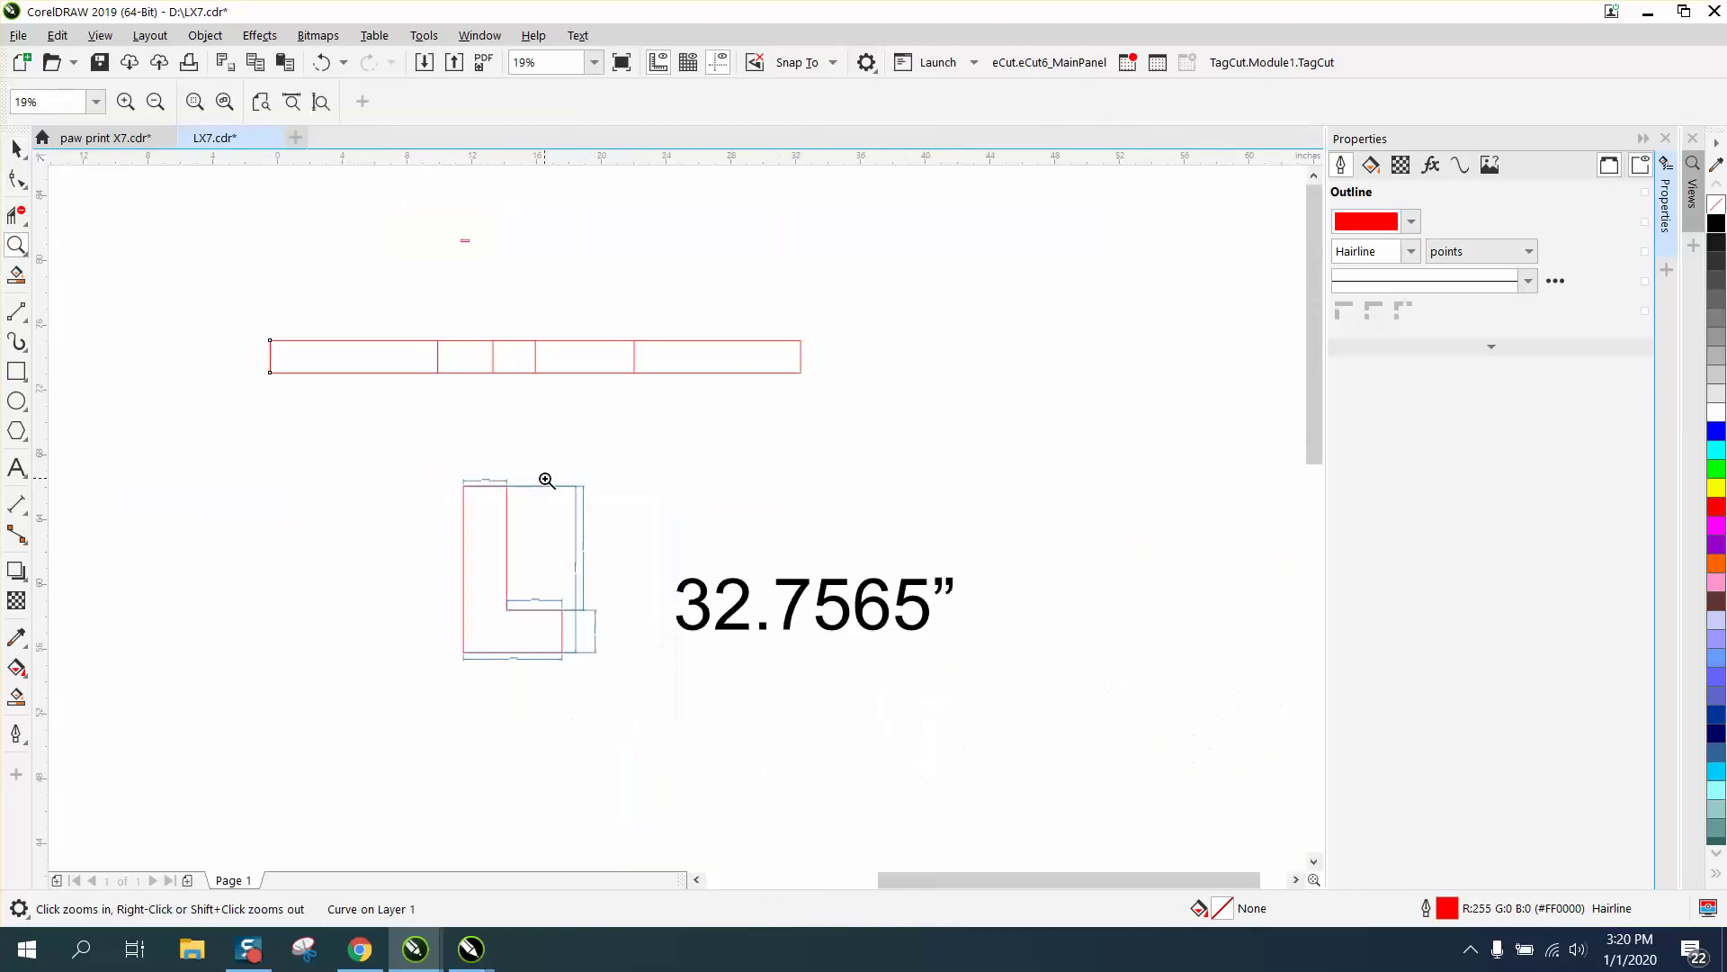
- Set the nudge distance to 2.68 inches and nudge the divider line on the strip's left edge once to the right
left_click_drag(251, 328, 393, 414)
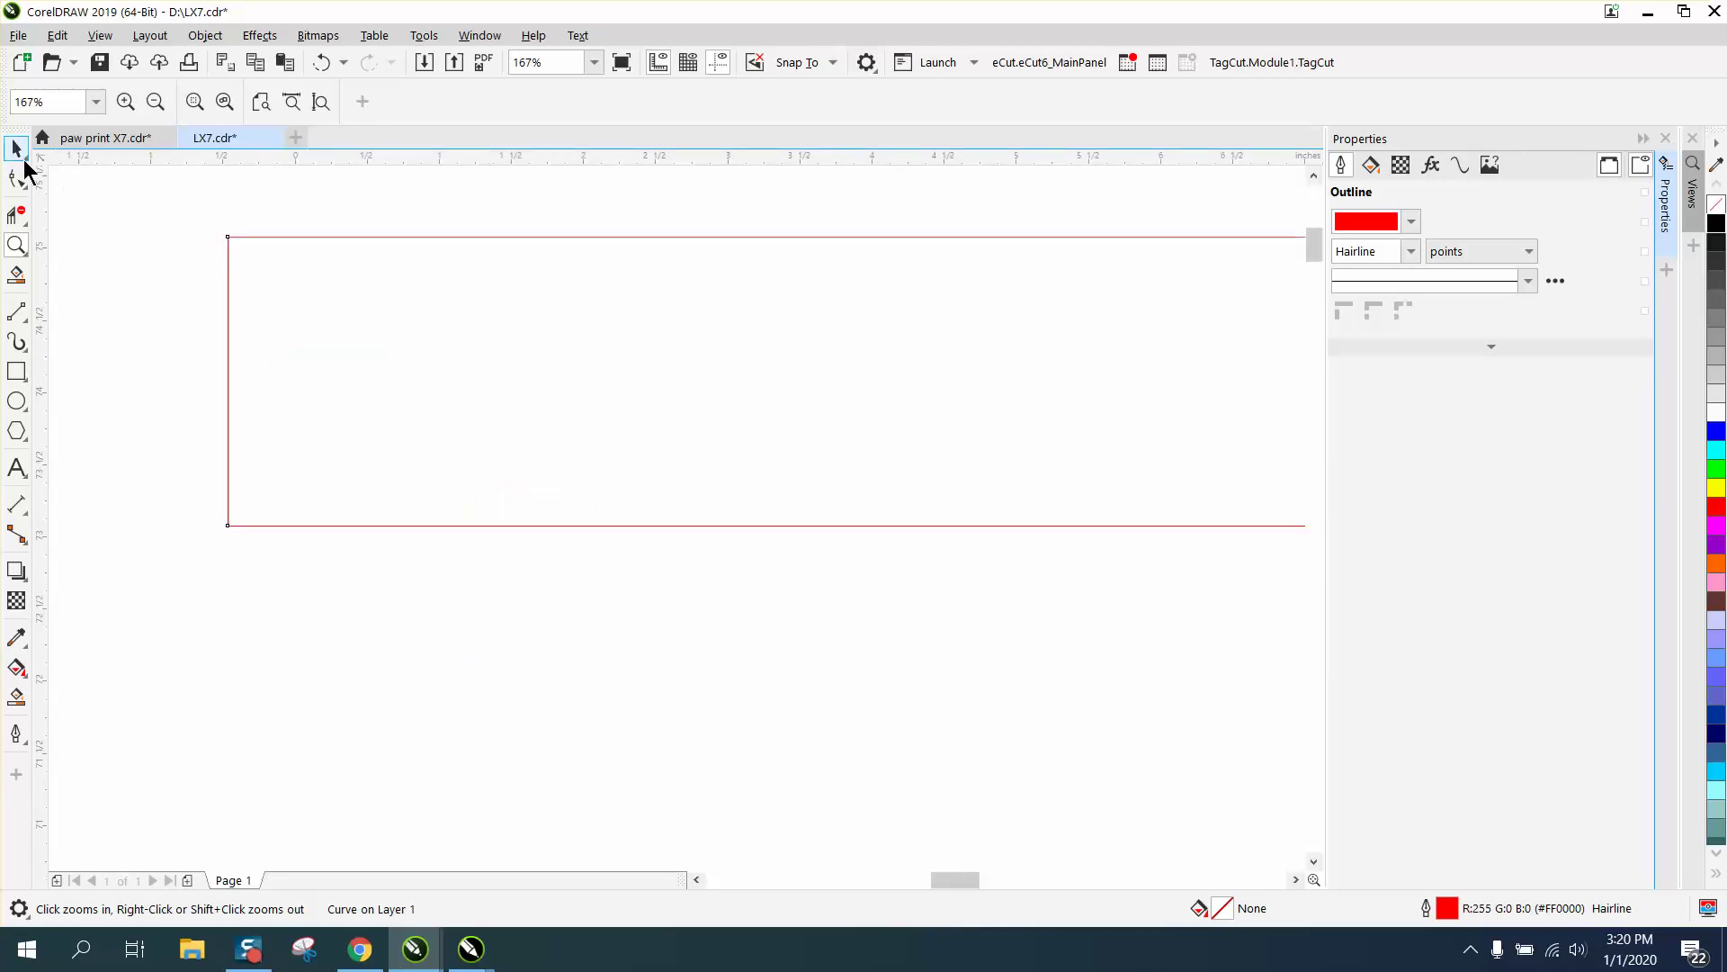
left_click(16, 149)
left_click(149, 181)
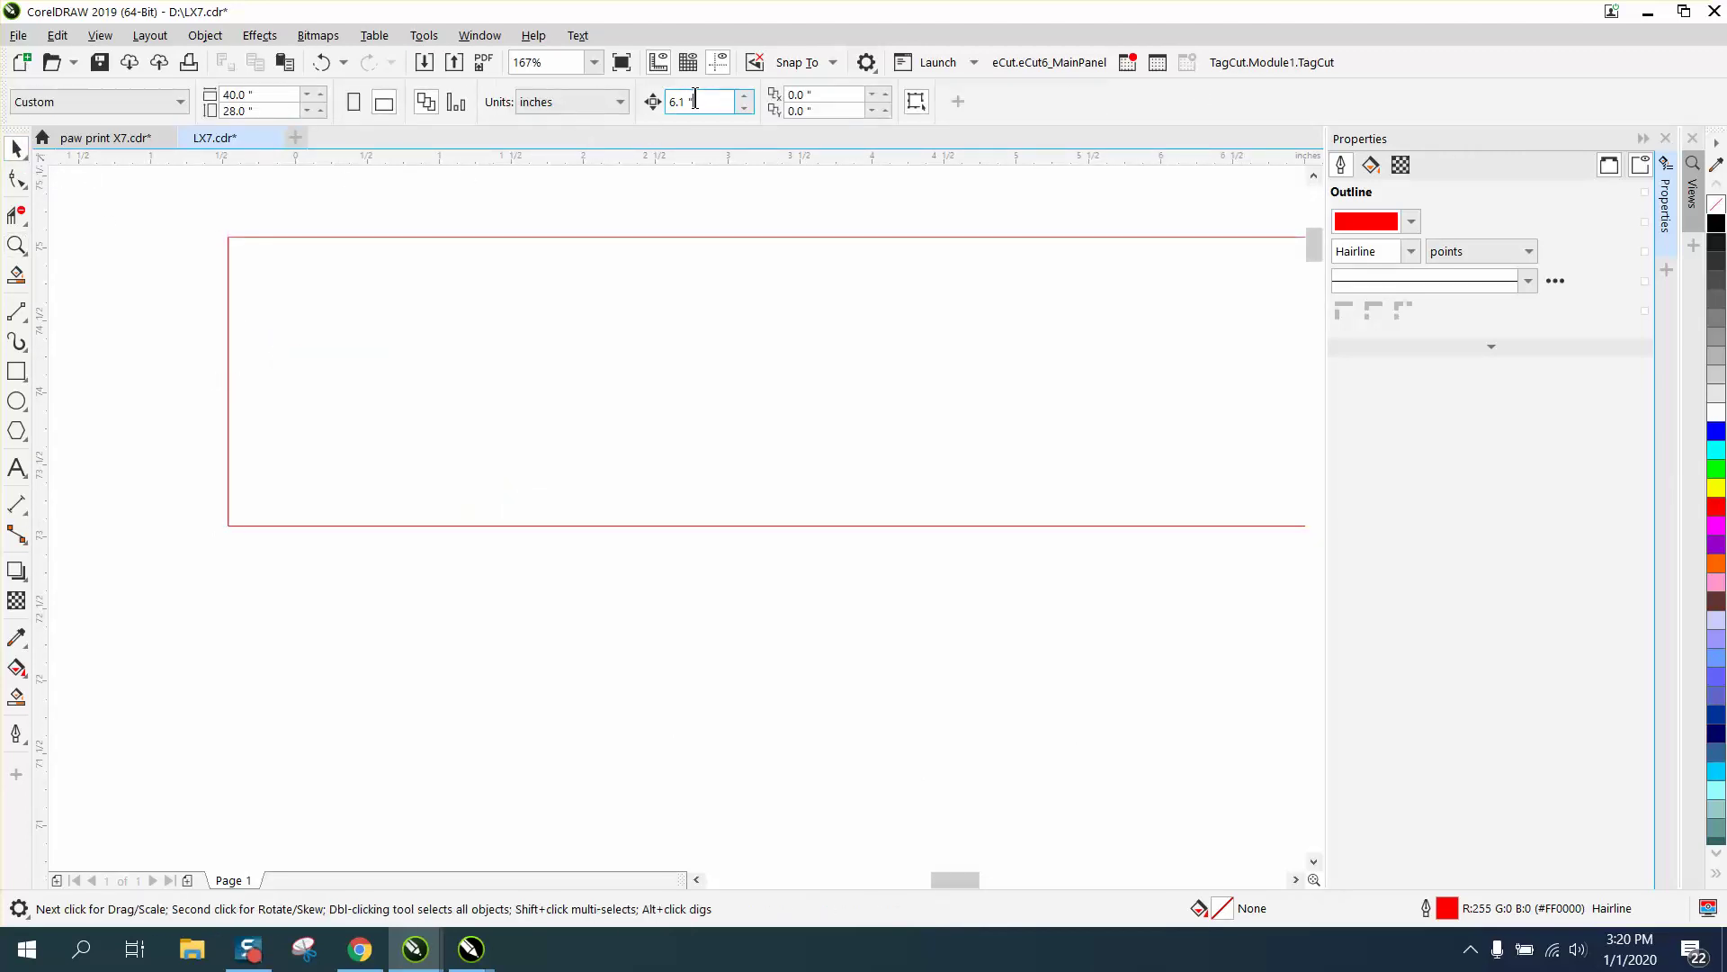
left_click(695, 101)
type("3")
left_click(226, 315)
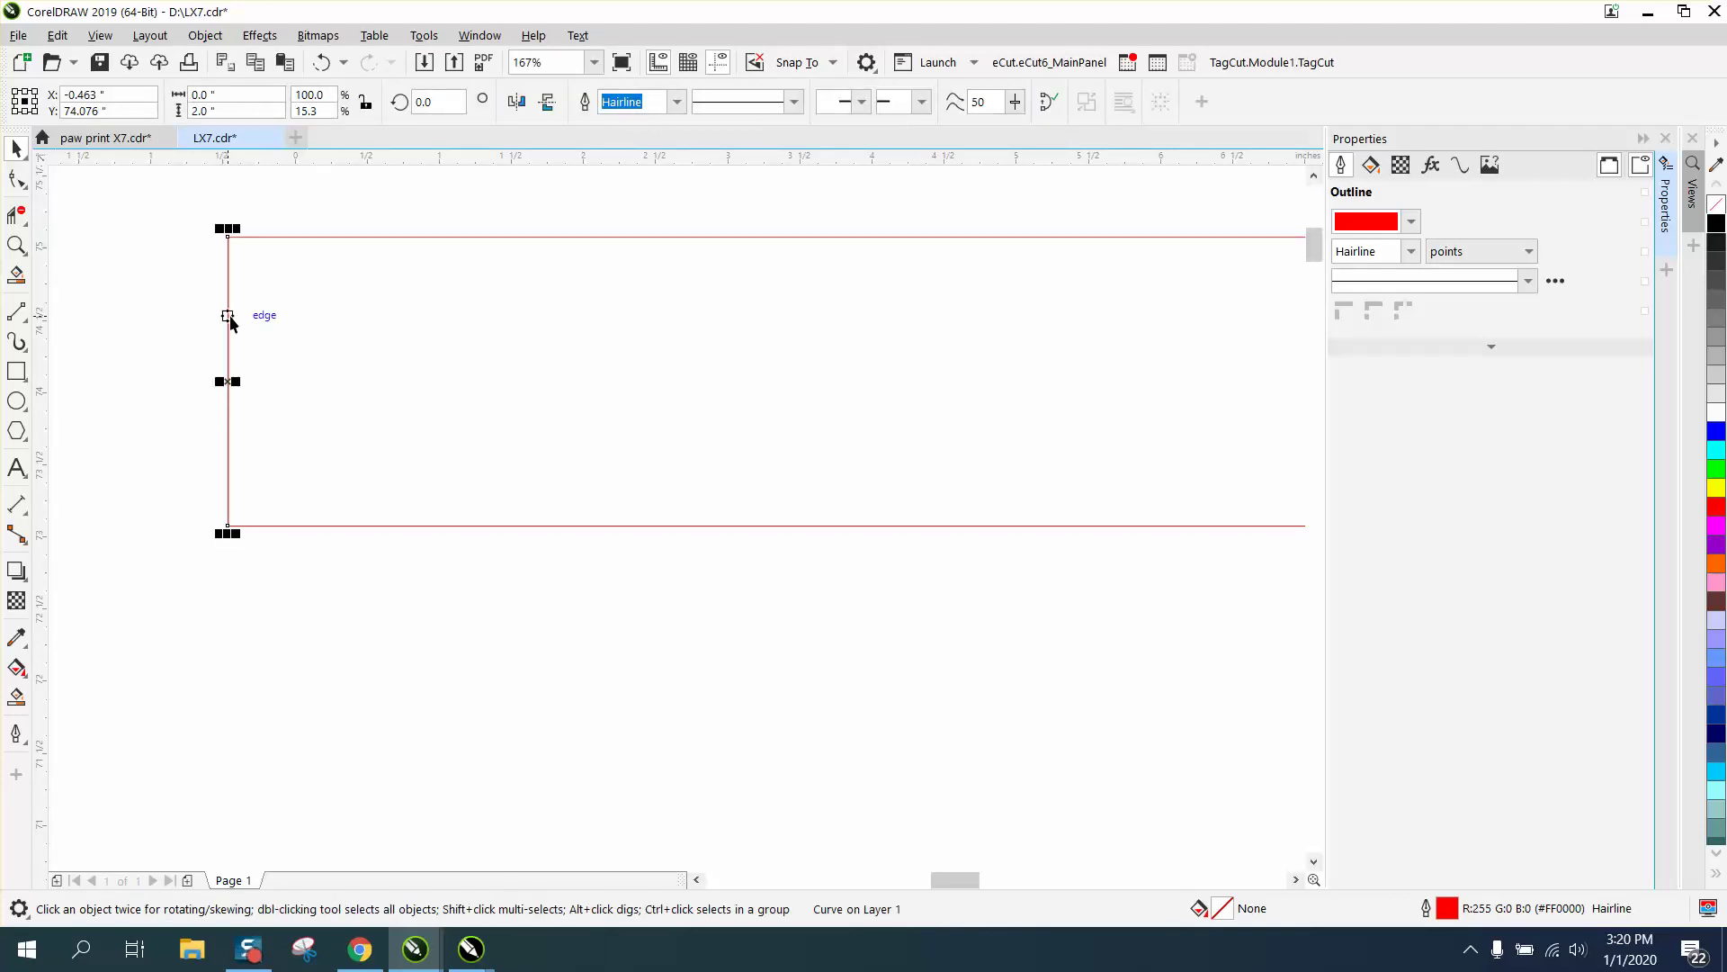
key("Right")
scroll(337, 328, "down", 5)
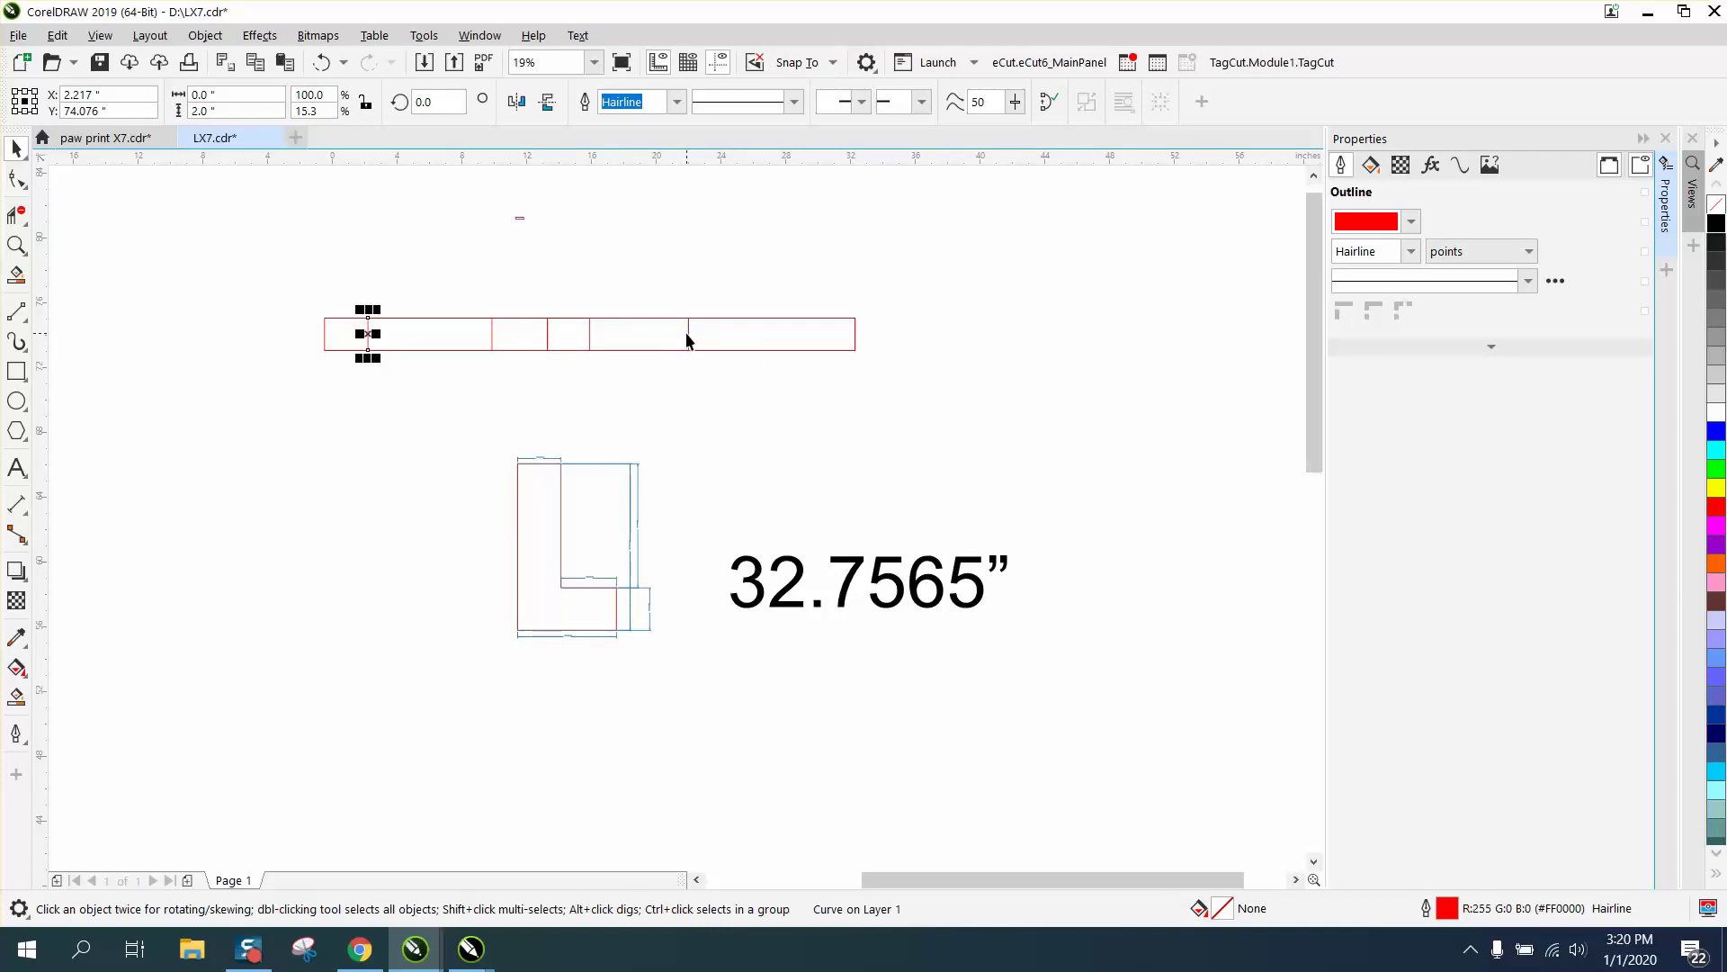
- Examine the strip's last segment and compare it with the height dimensions of the L
left_click(16, 245)
left_click_drag(630, 284, 918, 420)
right_click(504, 553)
right_click(513, 550)
left_click_drag(422, 621, 493, 665)
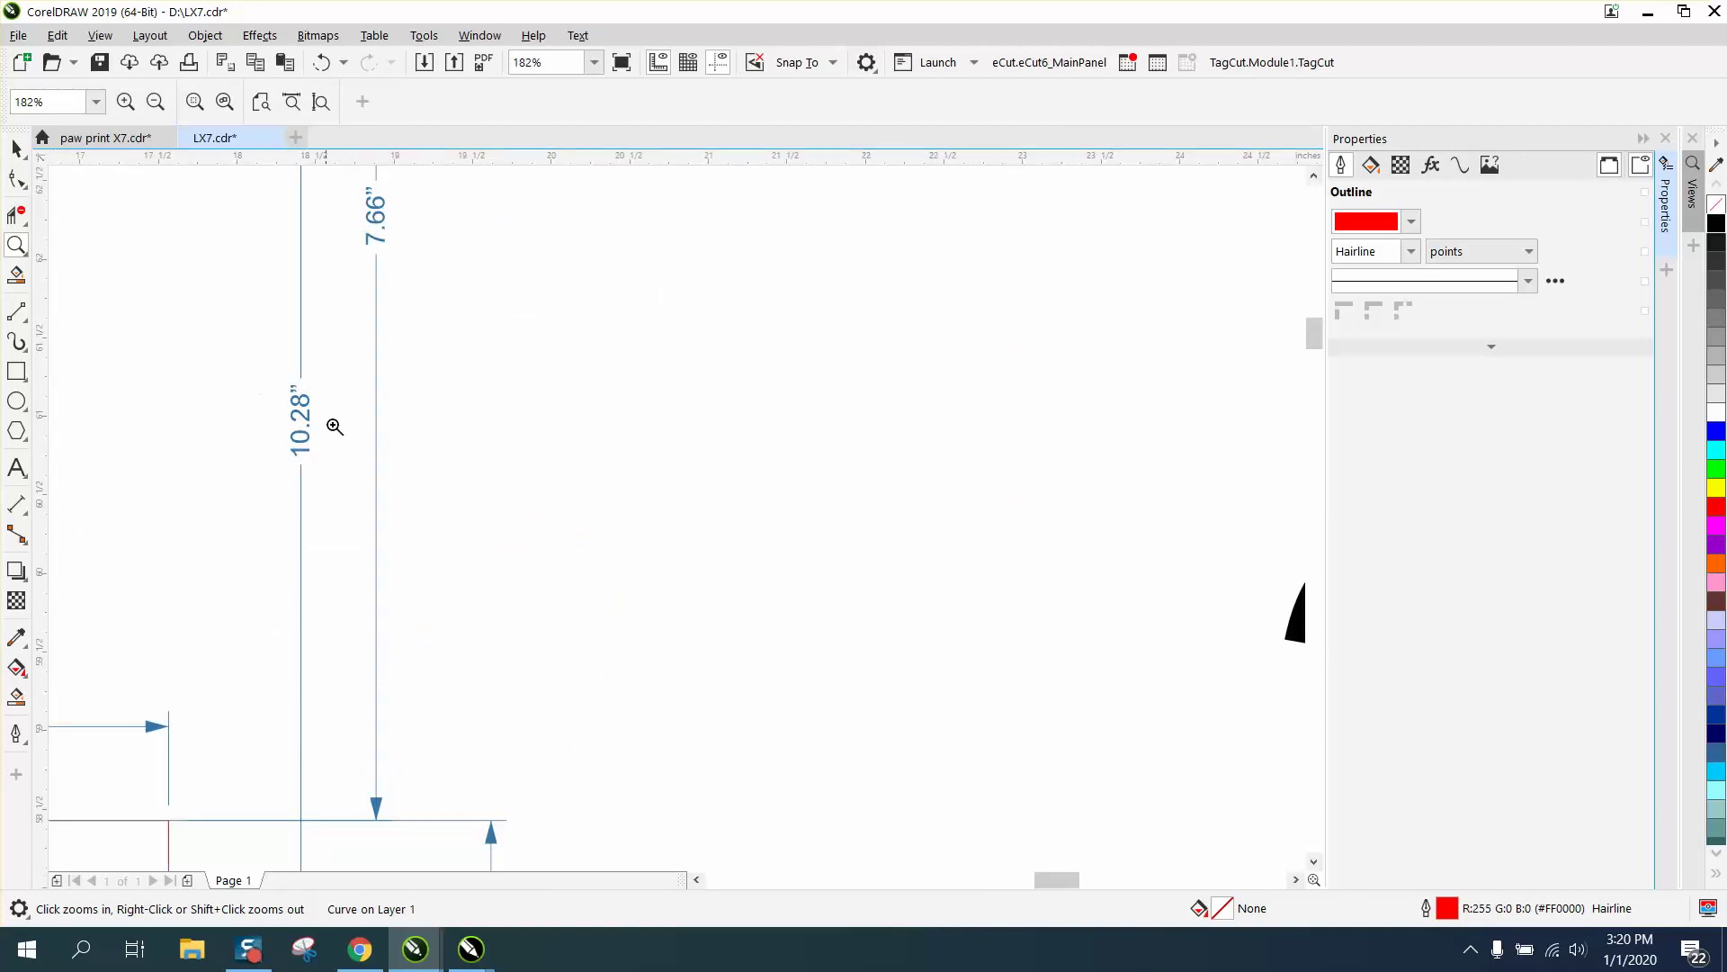
right_click(521, 451)
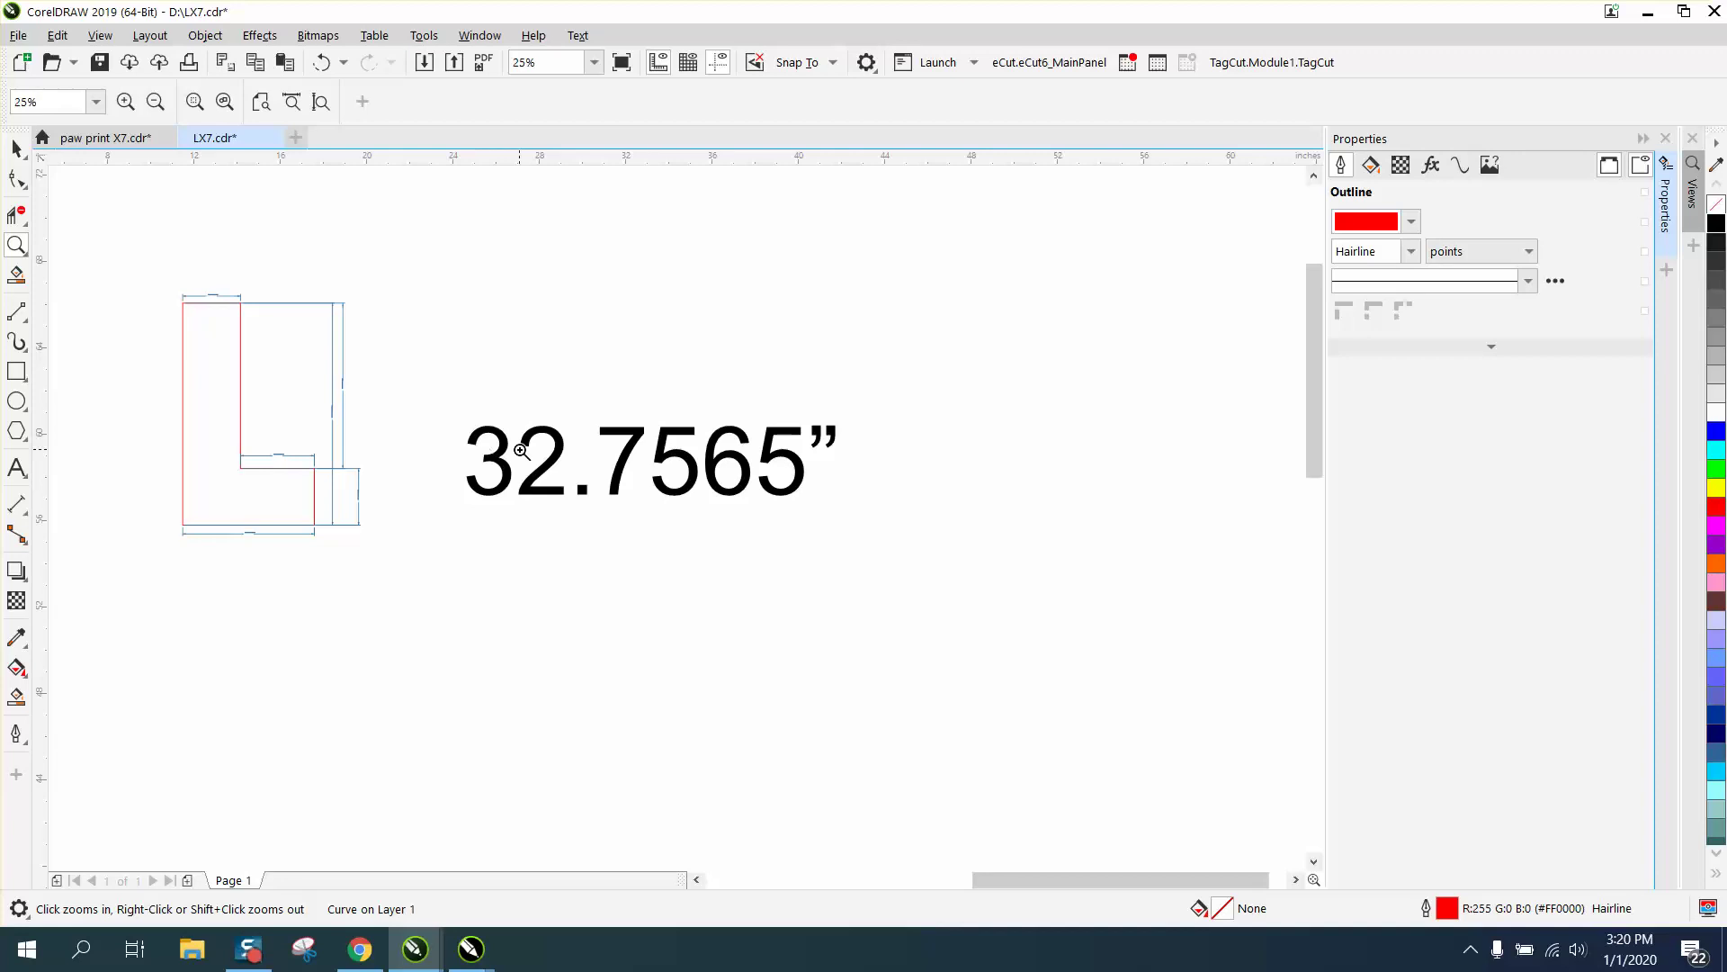
right_click(531, 446)
left_click_drag(483, 352, 634, 406)
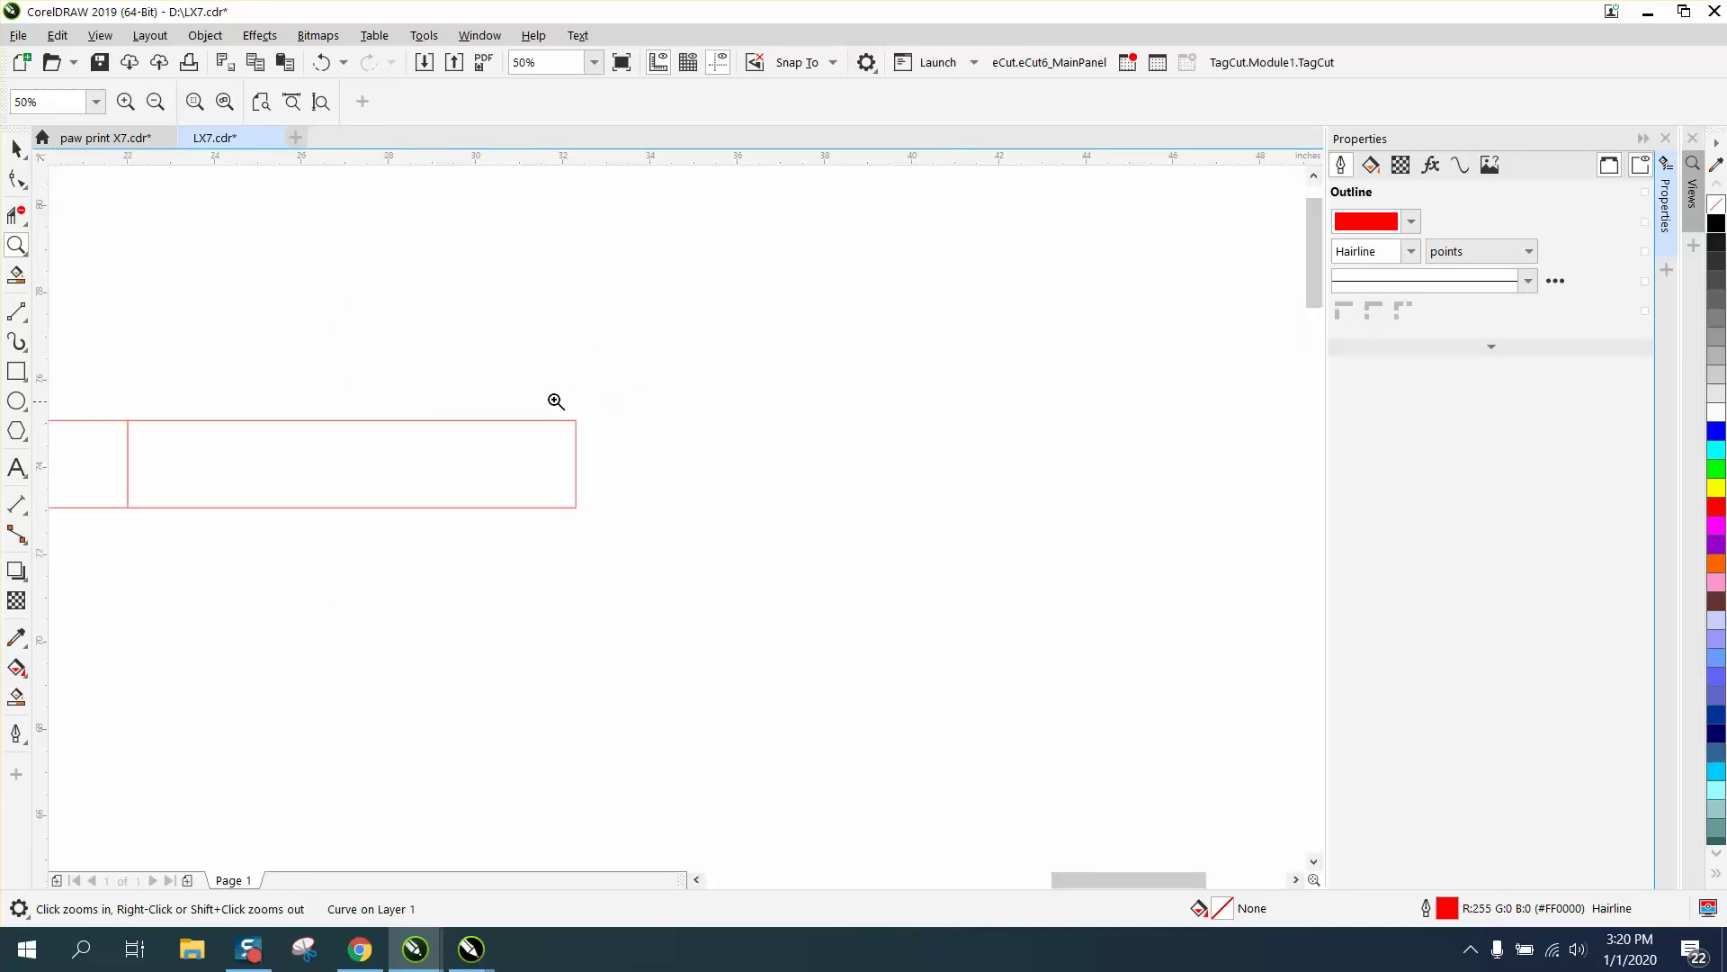
- Dimension the width of the strip's last segment, read the value up close, and remove the dimension
left_click(22, 510)
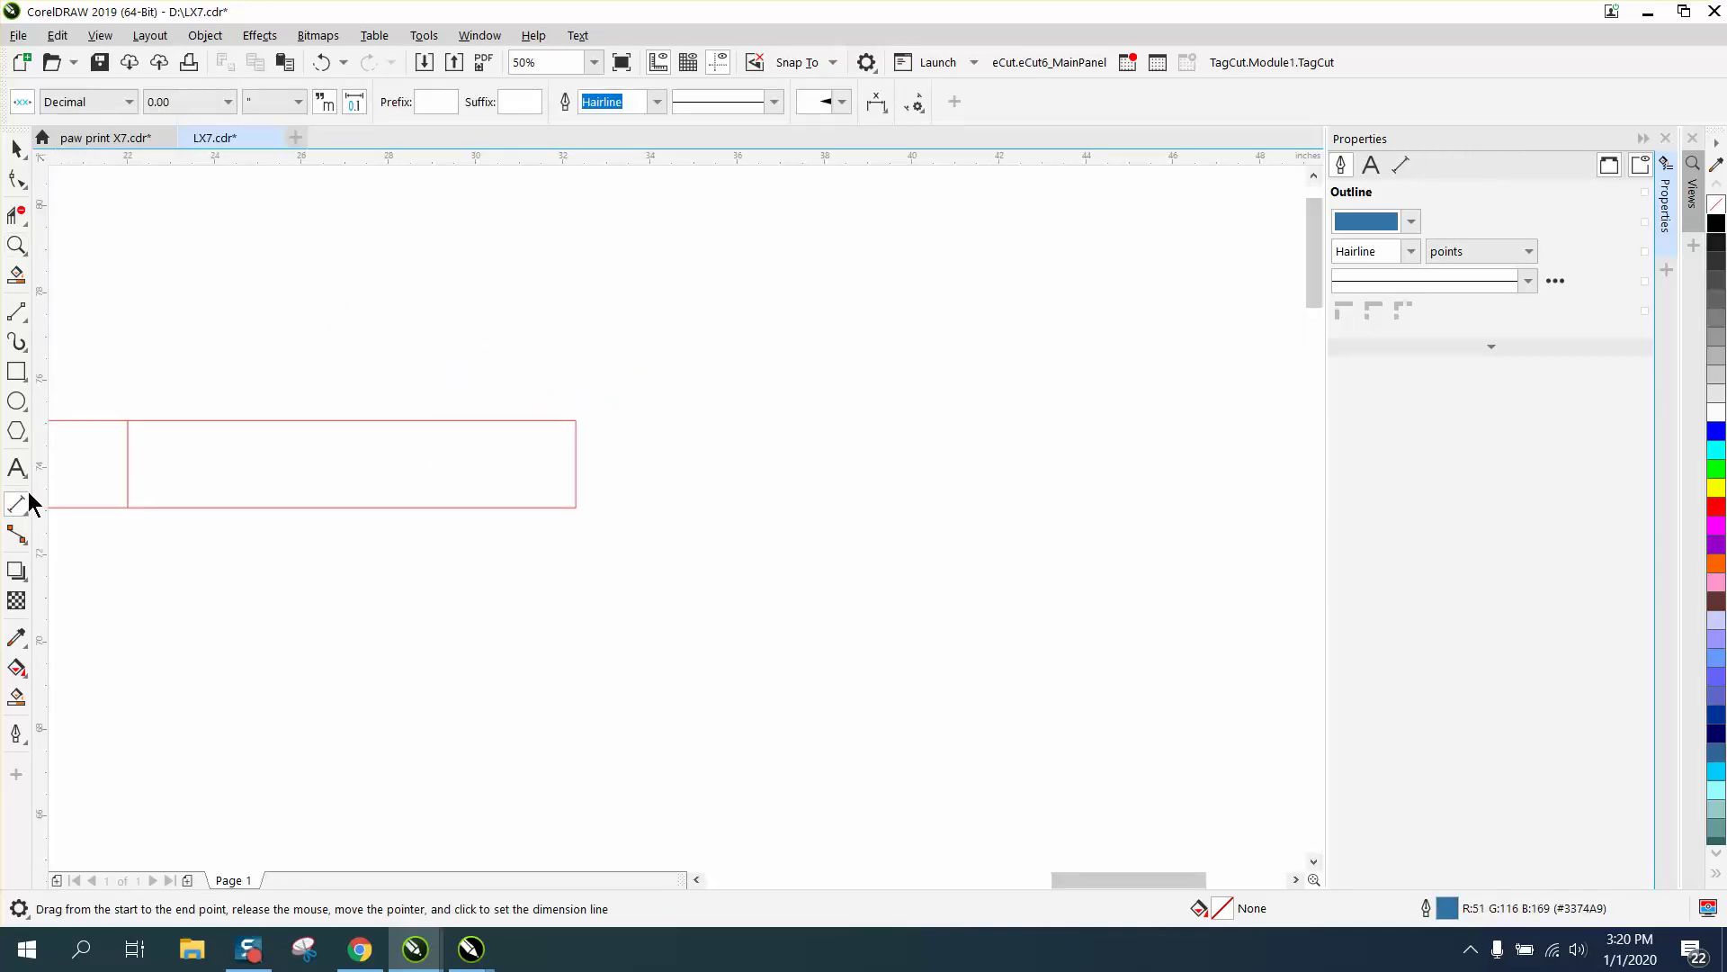
left_click_drag(128, 470, 574, 472)
left_click(577, 389)
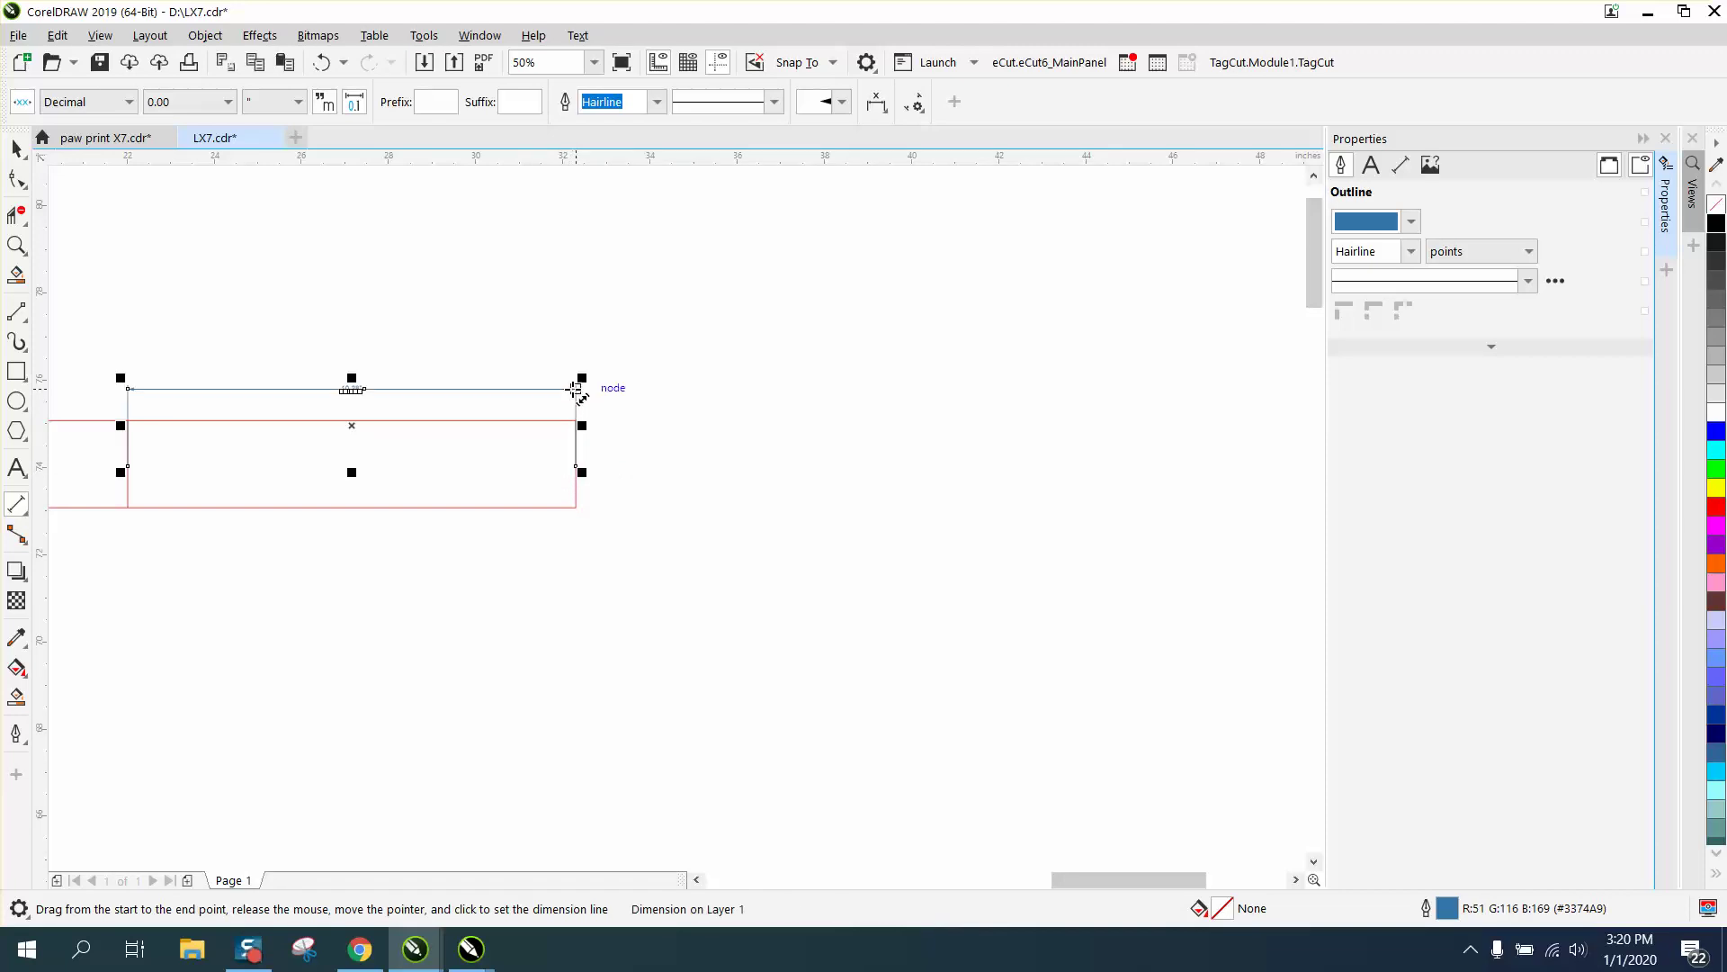
left_click(16, 244)
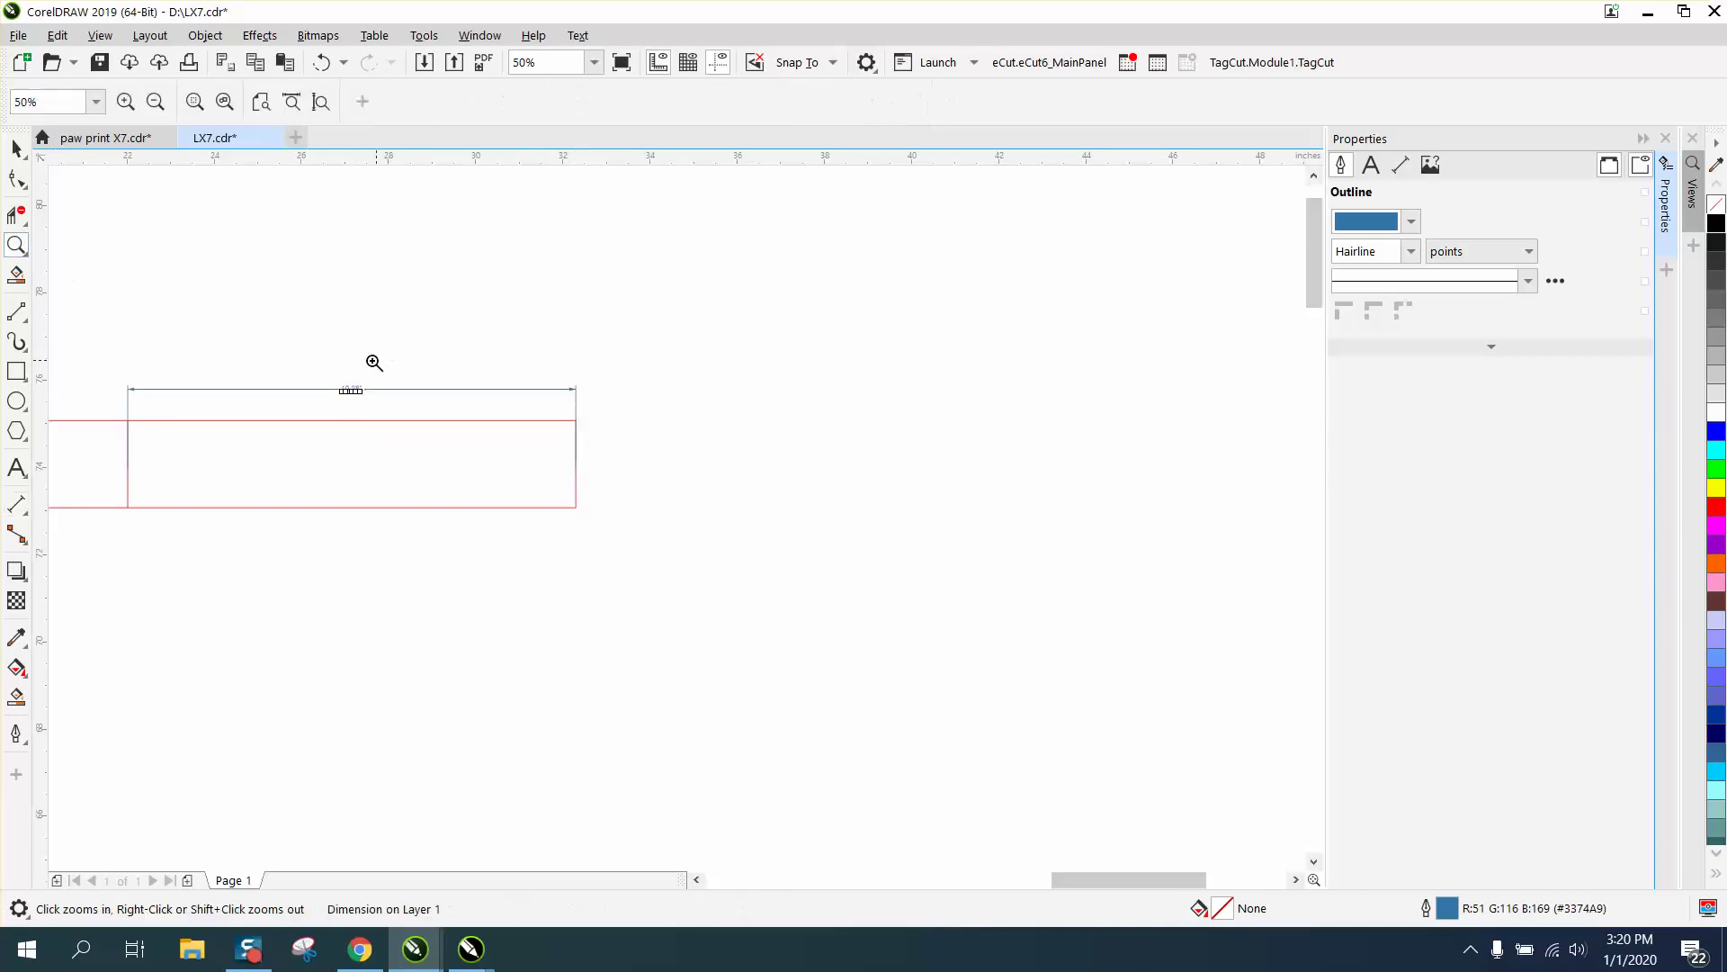
left_click(485, 429)
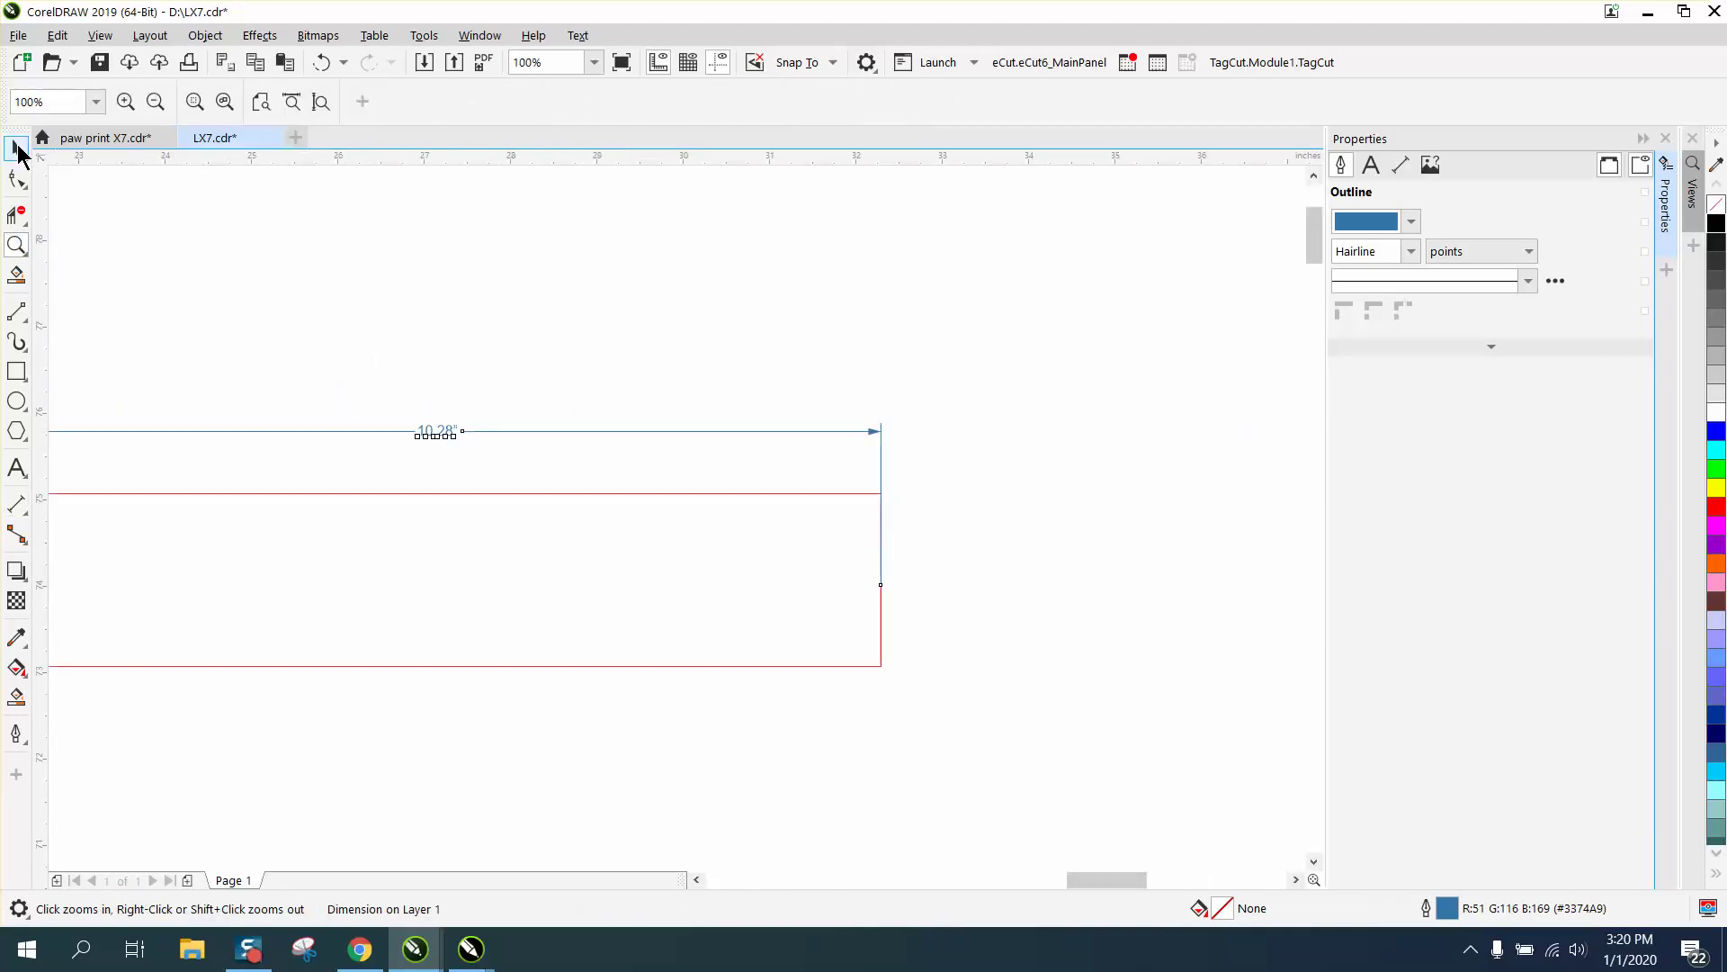
key("space")
scroll(534, 393, "down", 1)
left_click(840, 453)
scroll(840, 457, "down", 1)
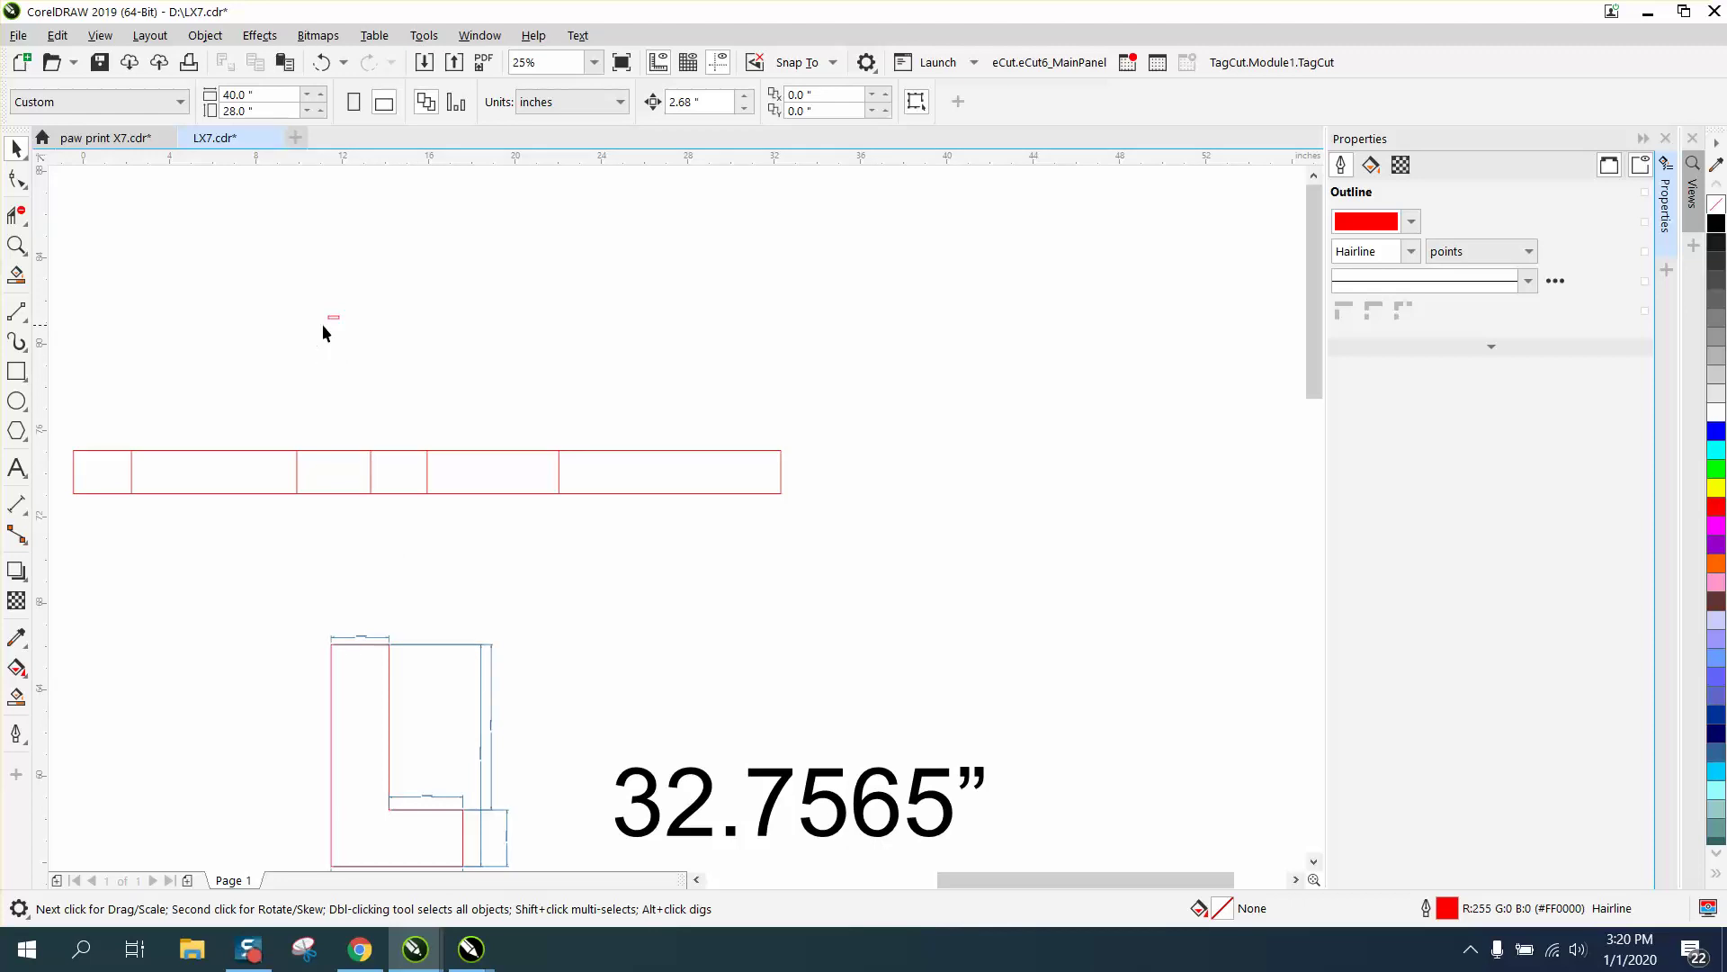
- Move the small tab rectangle aside above the strip and check its width and height
left_click_drag(332, 318, 183, 301)
left_click(223, 110)
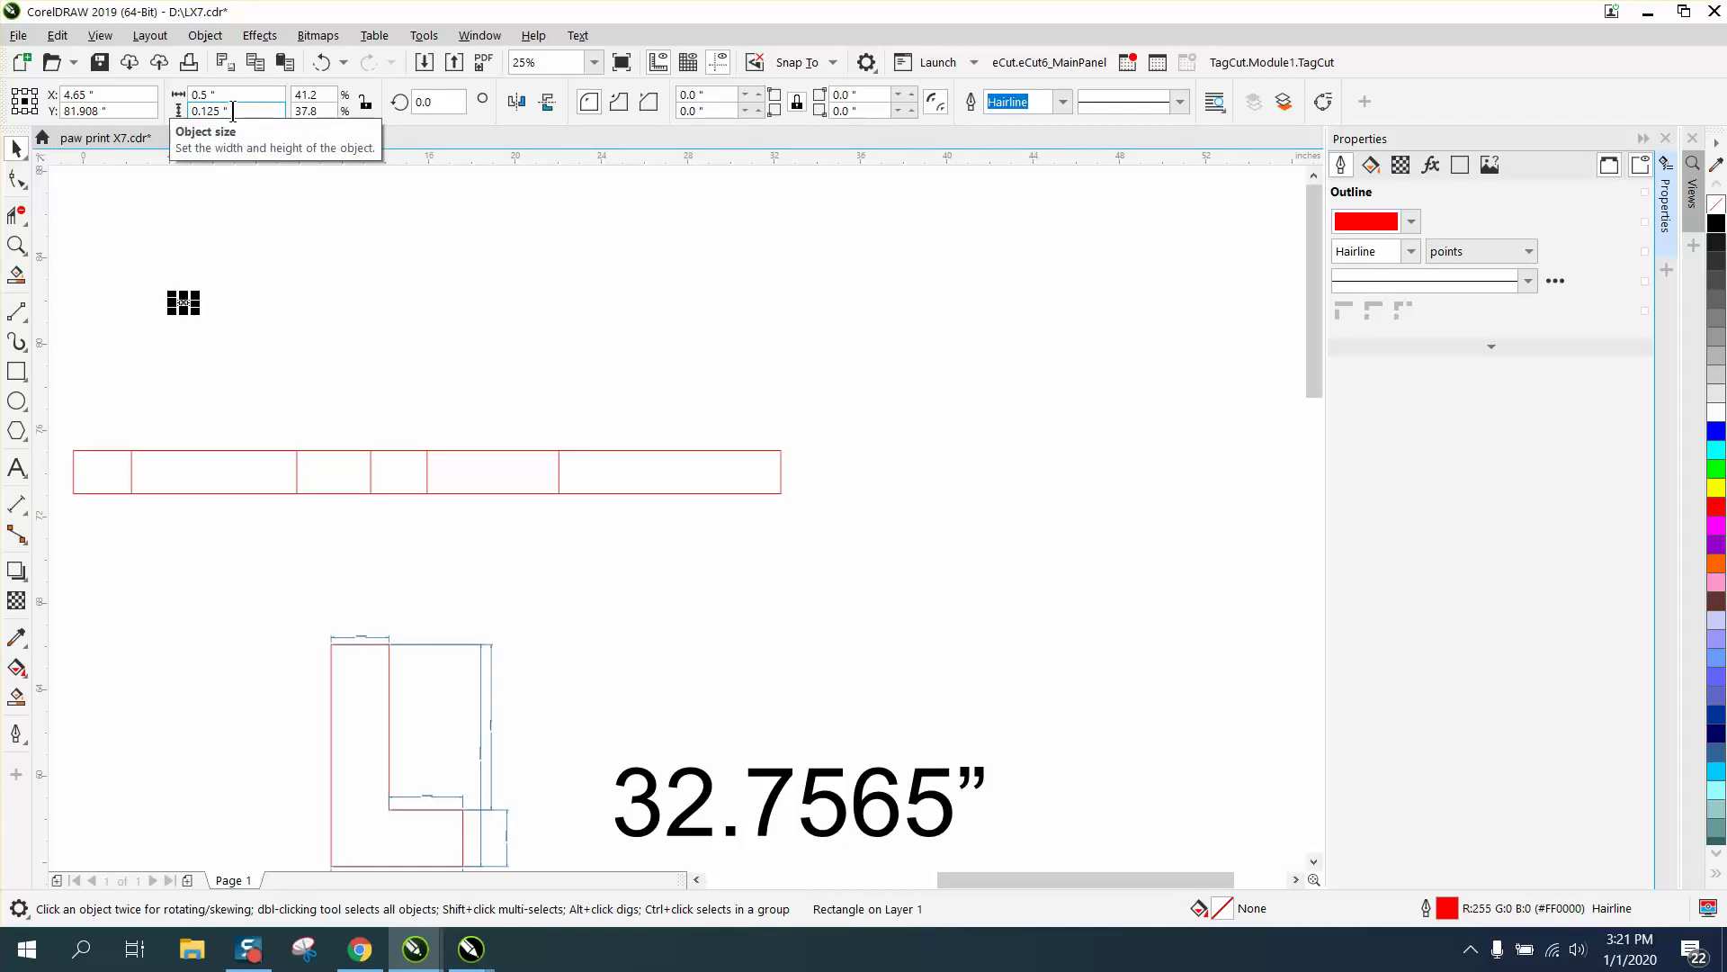
left_click(230, 96)
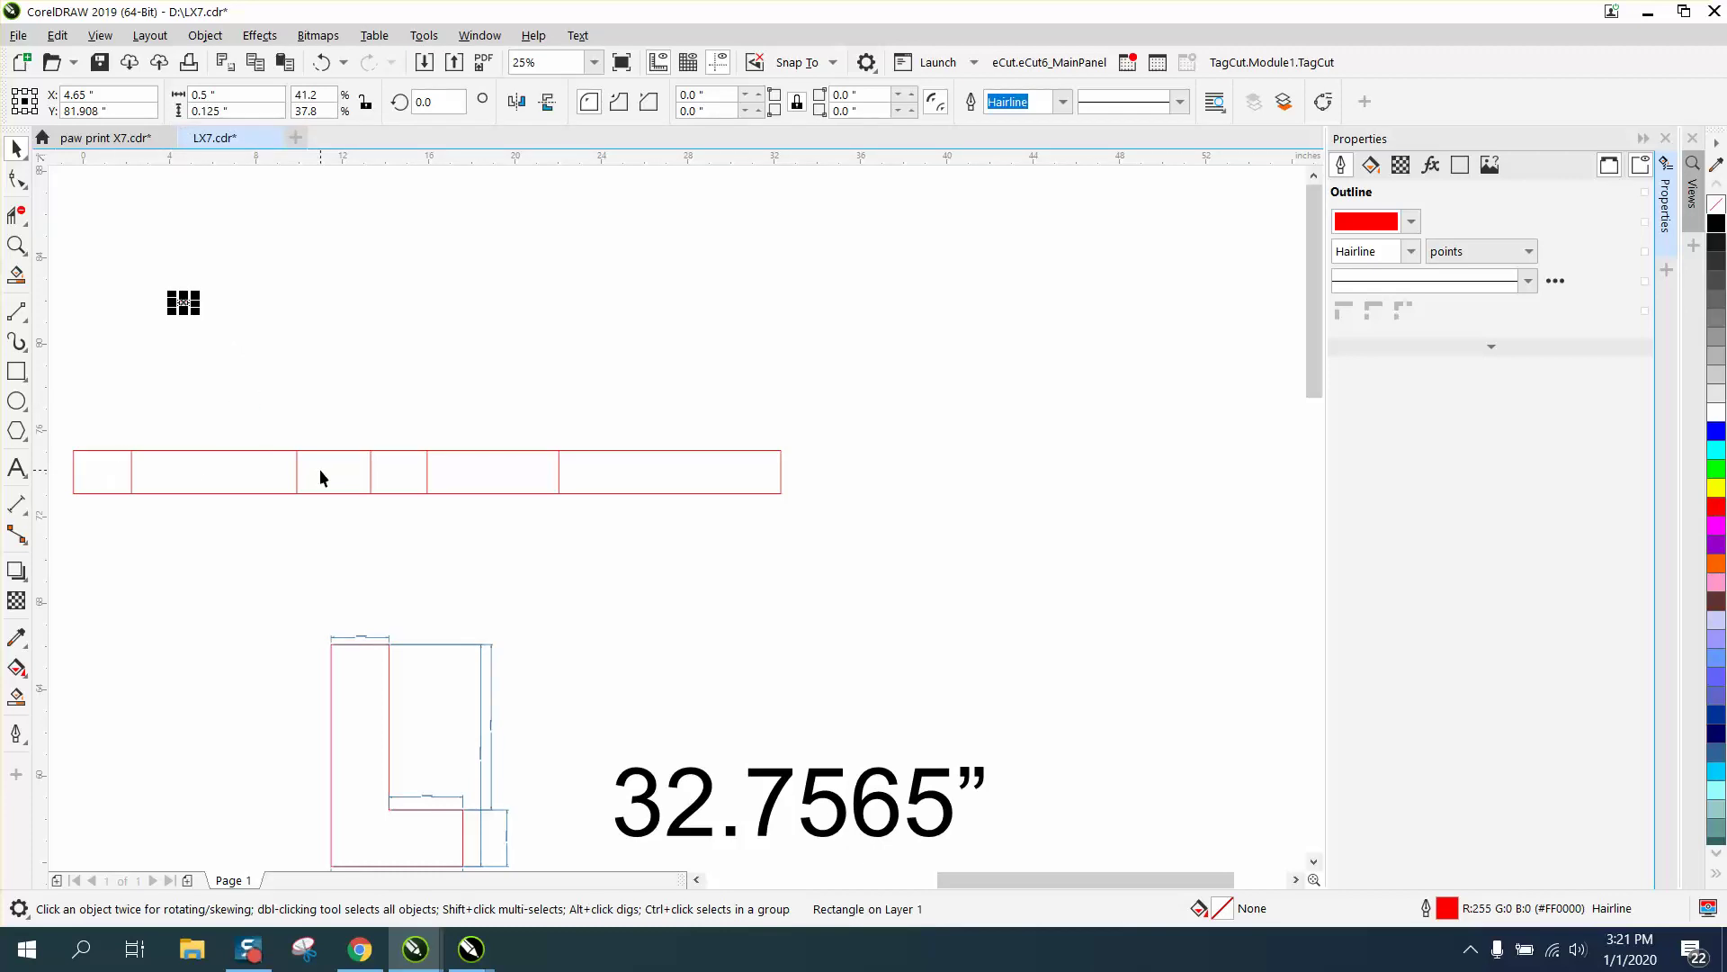
- Smart-fill the strip's third segment, nudge the new shape above the strip, and give it no fill and a red outline
left_click(16, 697)
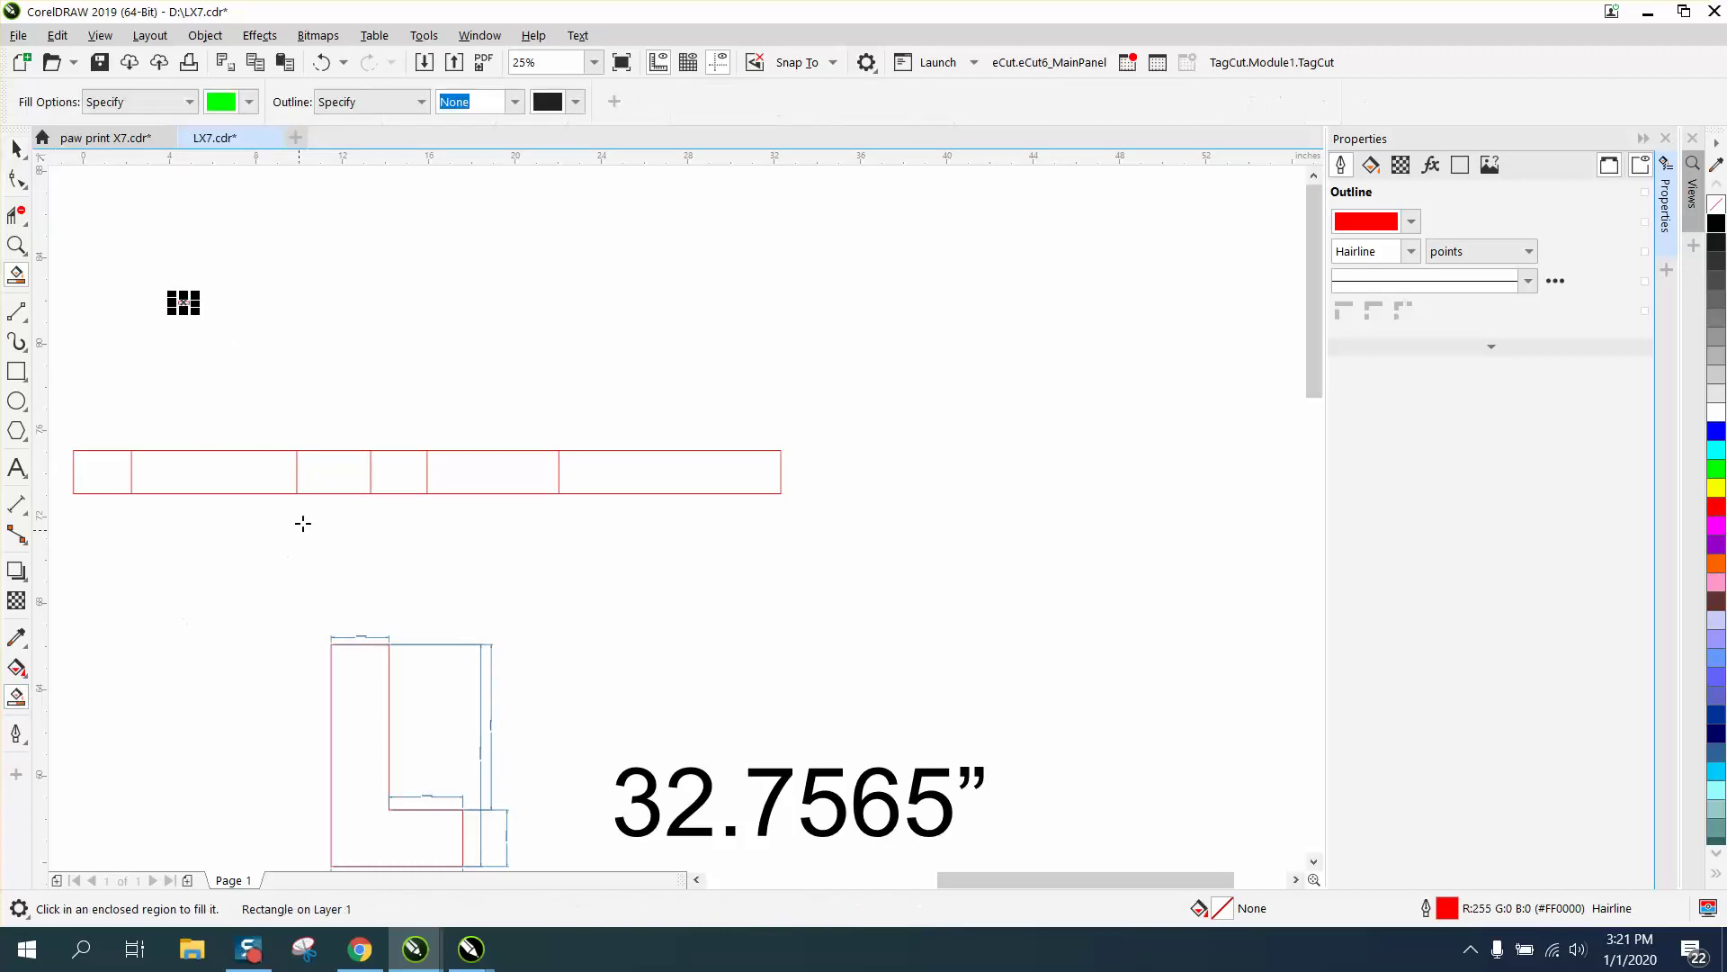
left_click(333, 485)
key("Up")
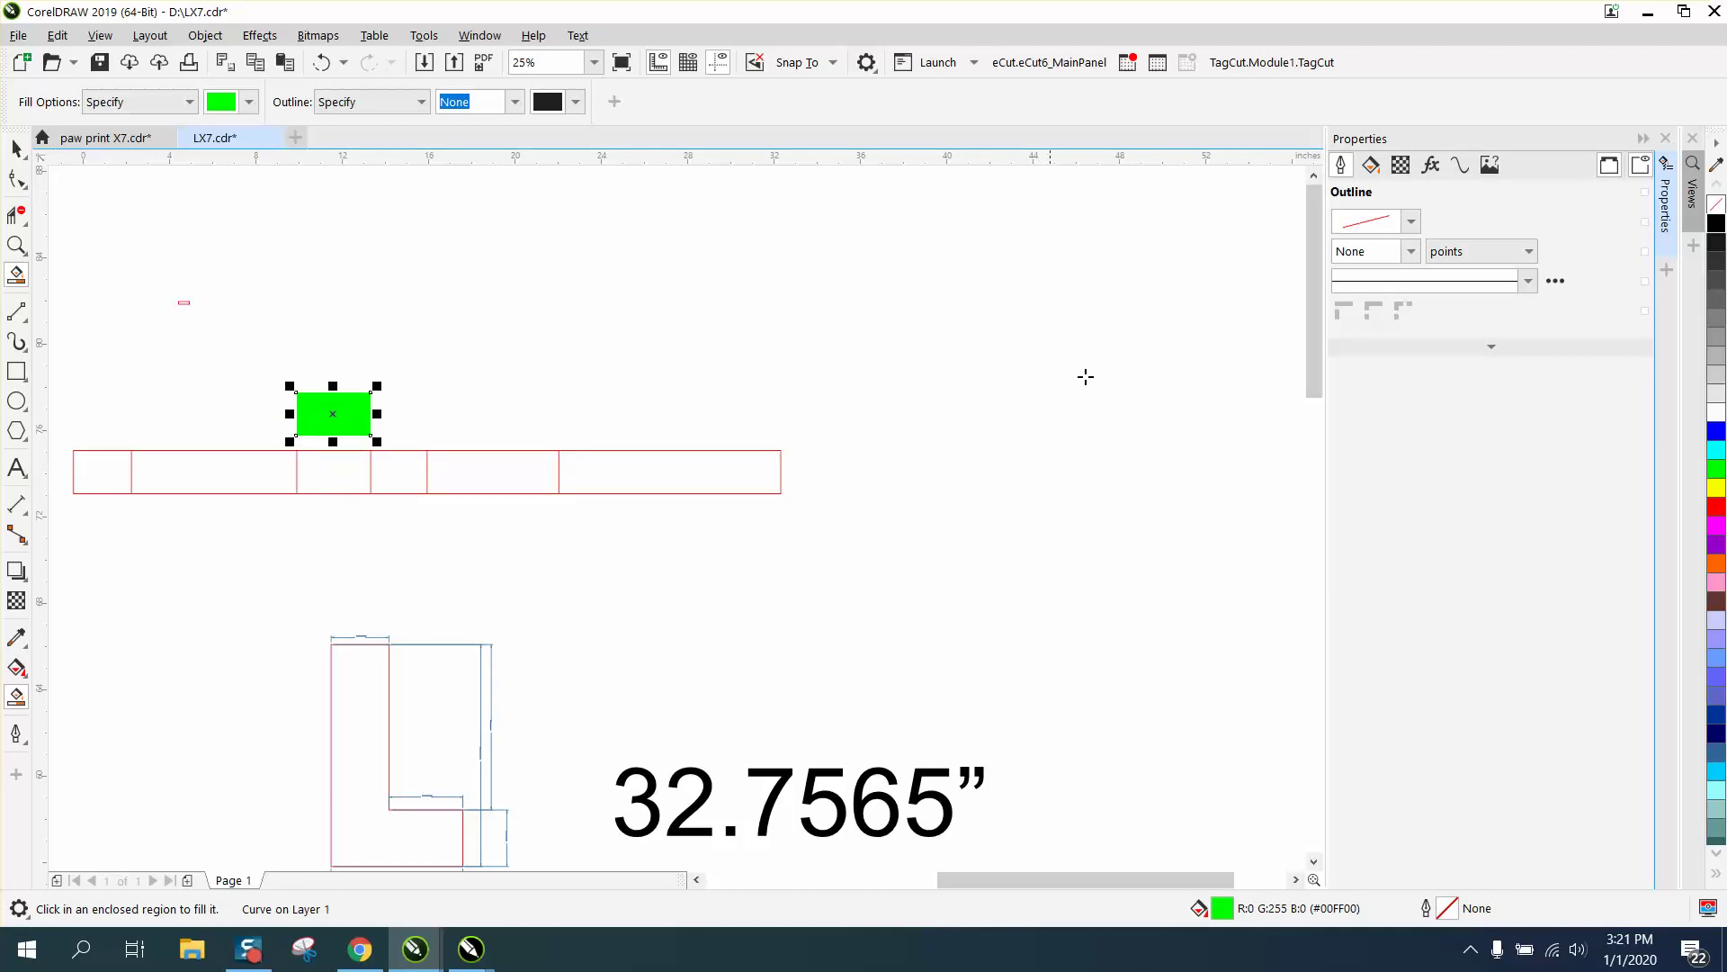
left_click(1716, 205)
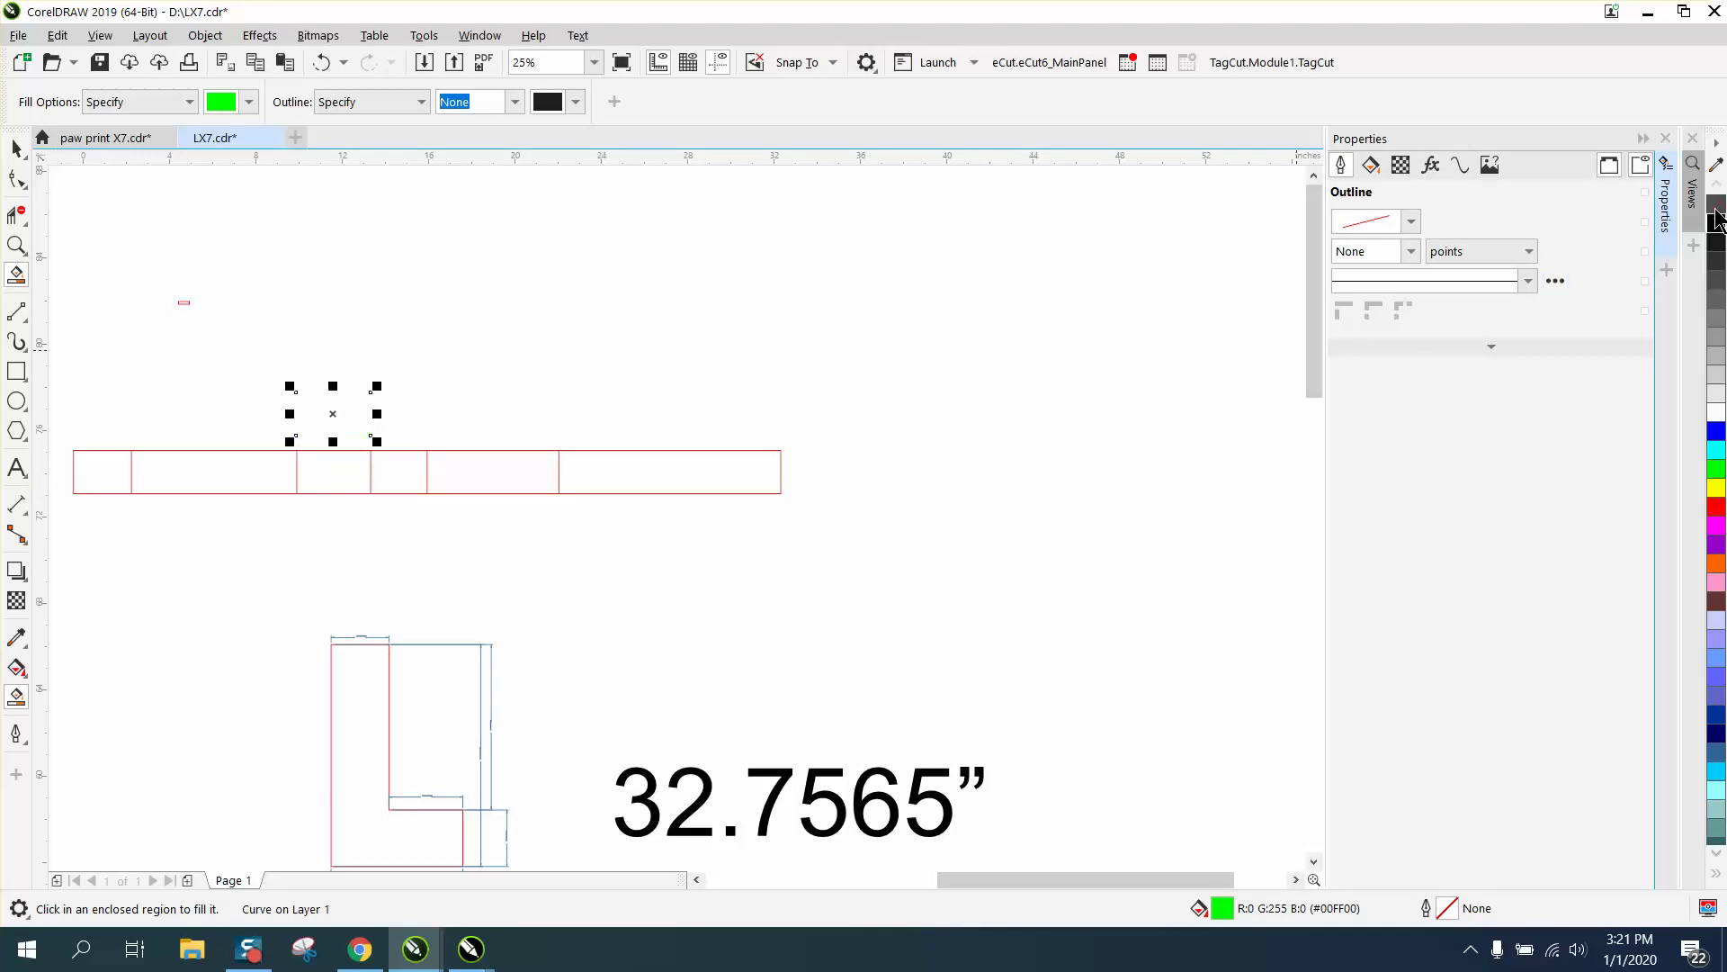
right_click(1716, 506)
left_click(683, 436)
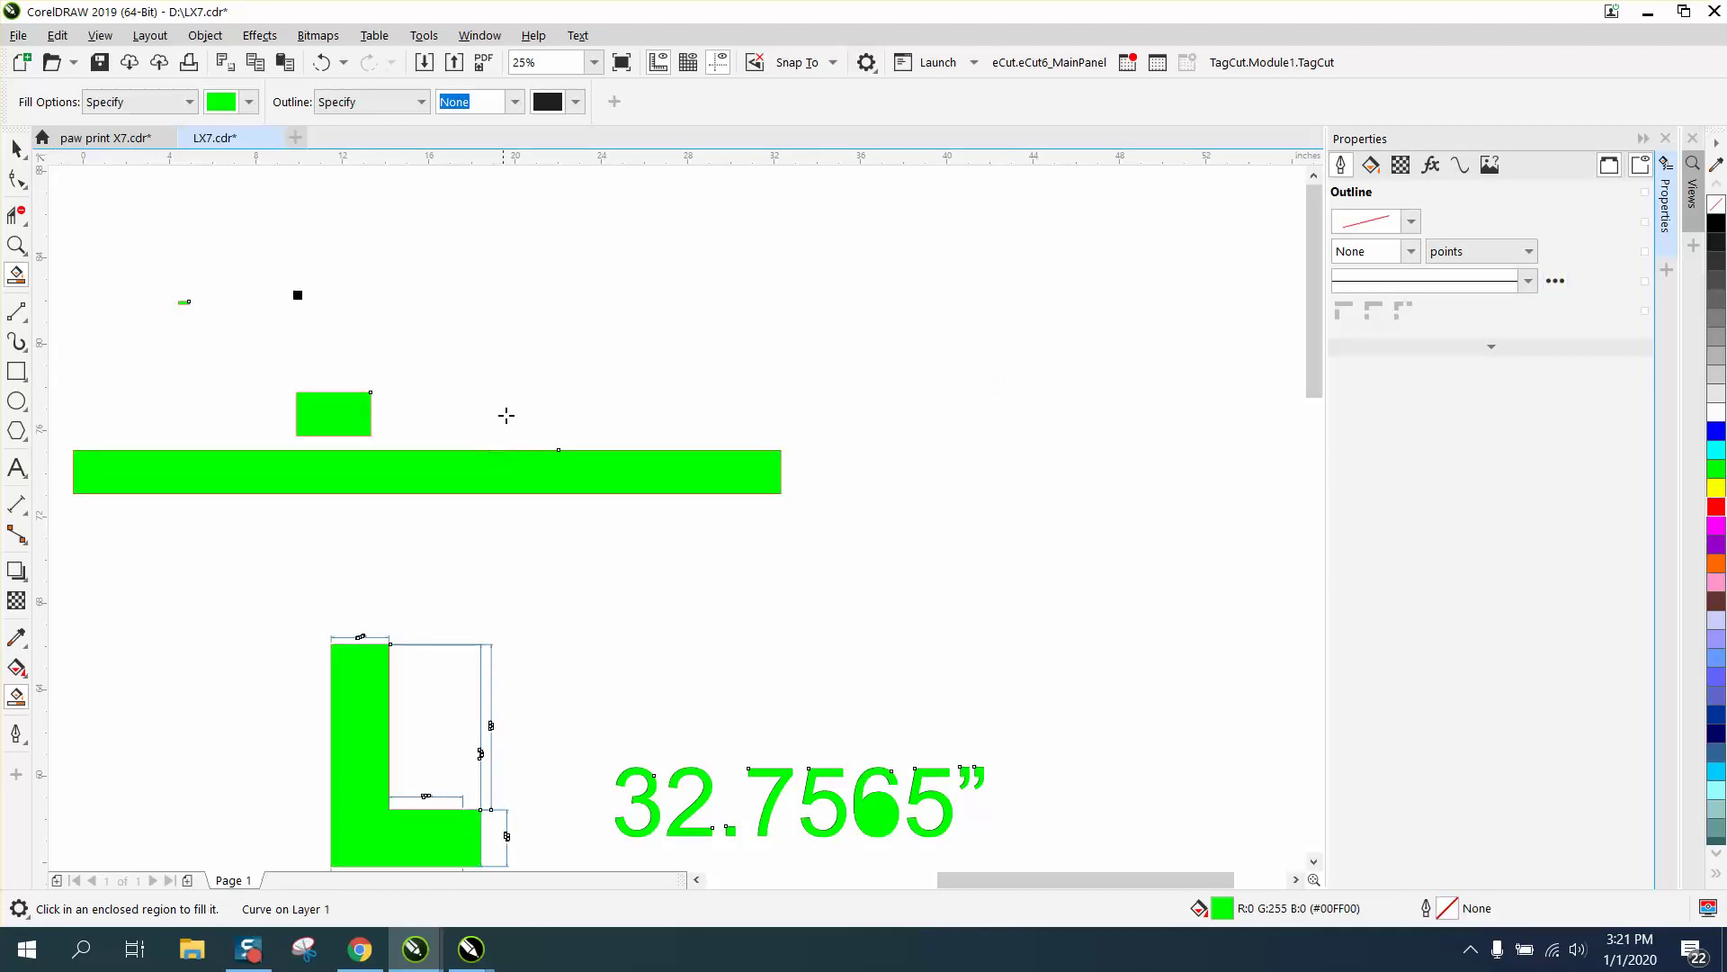
left_click(311, 63)
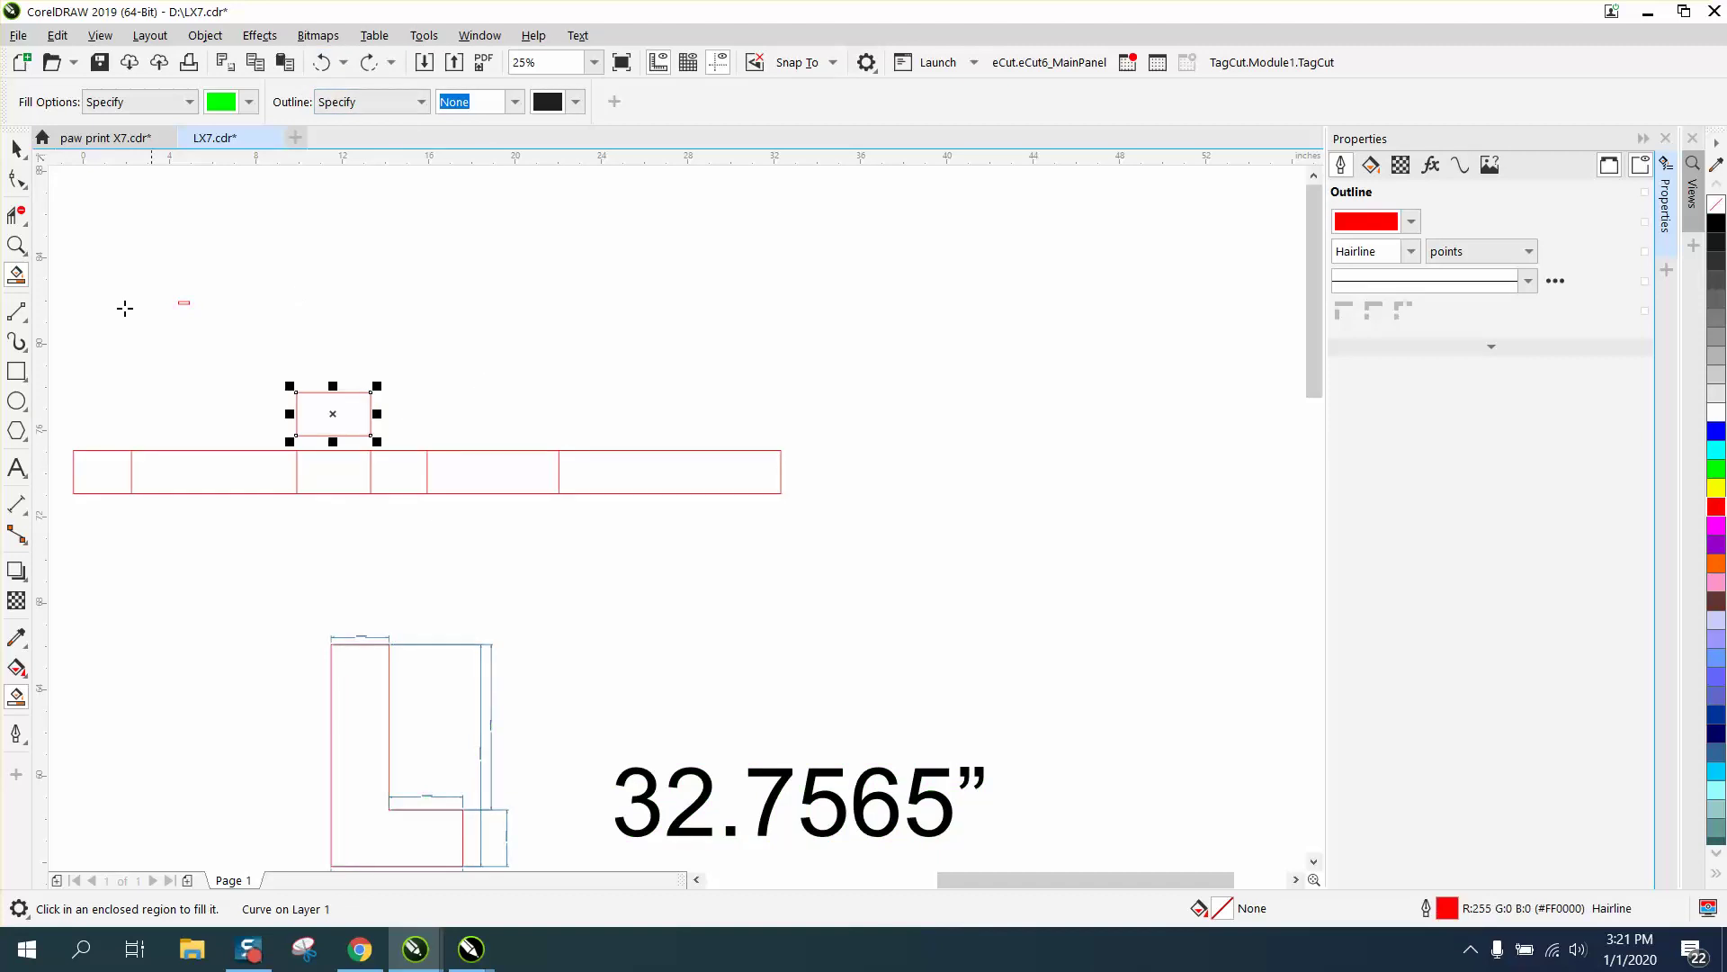
- Try moving the divider line at the third segment's right end out of place and undo the move
left_click(21, 153)
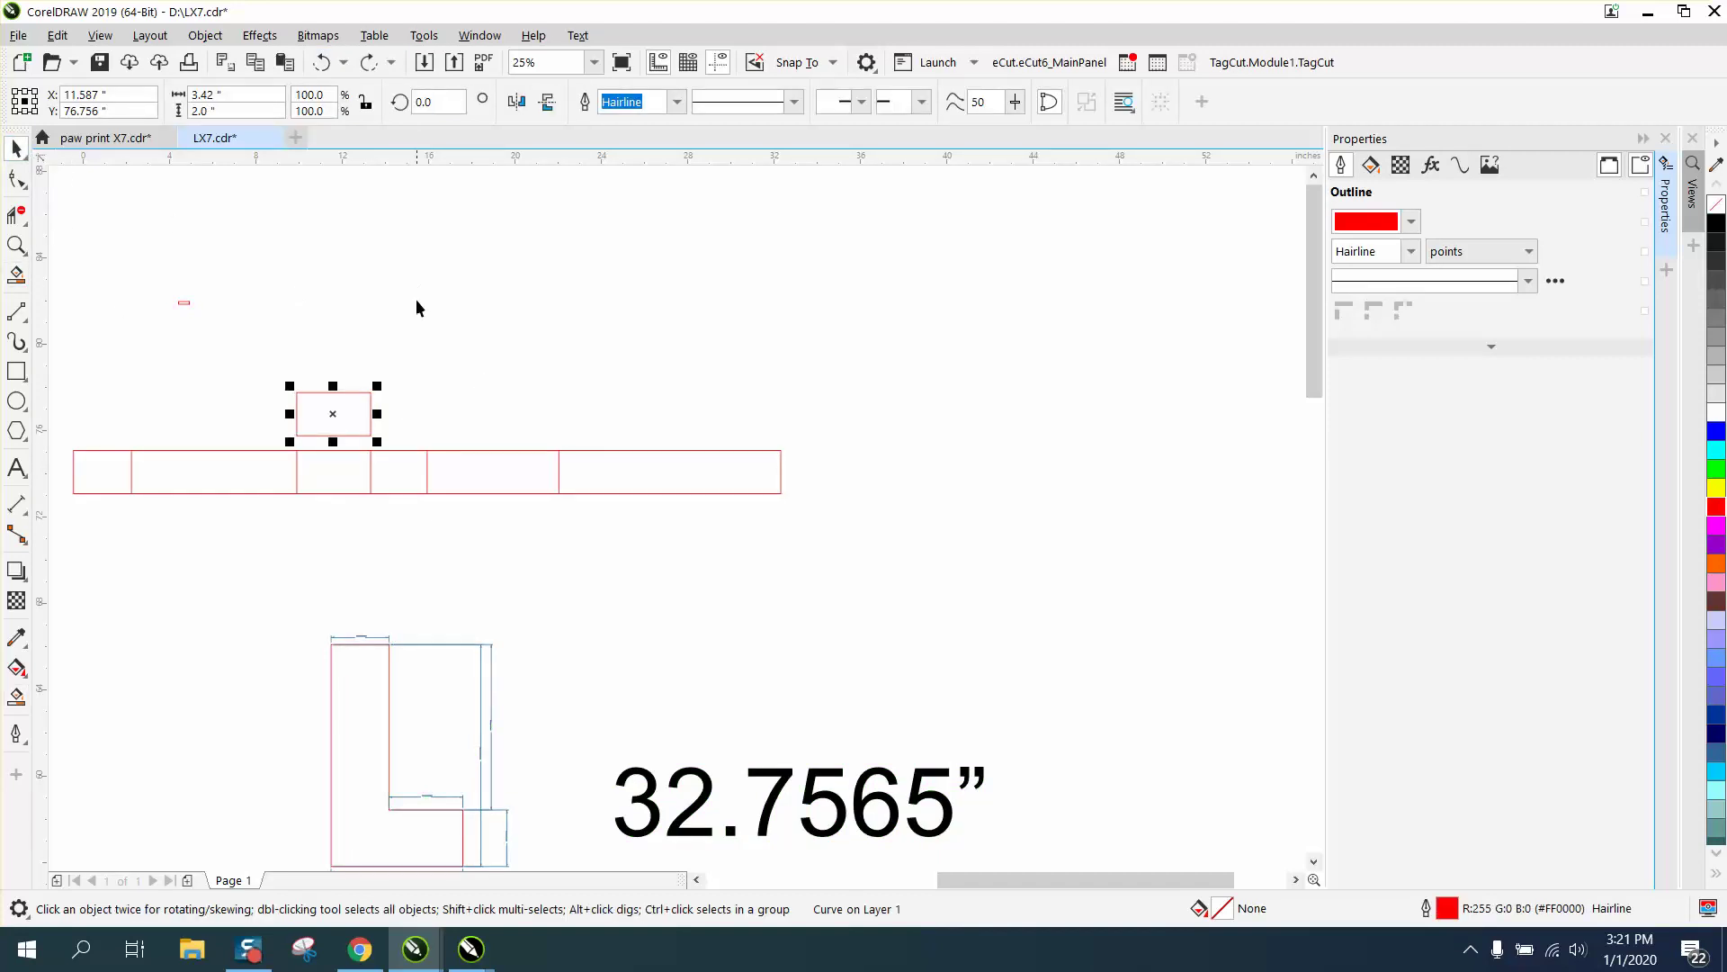
left_click(396, 378)
left_click_drag(371, 468, 434, 447)
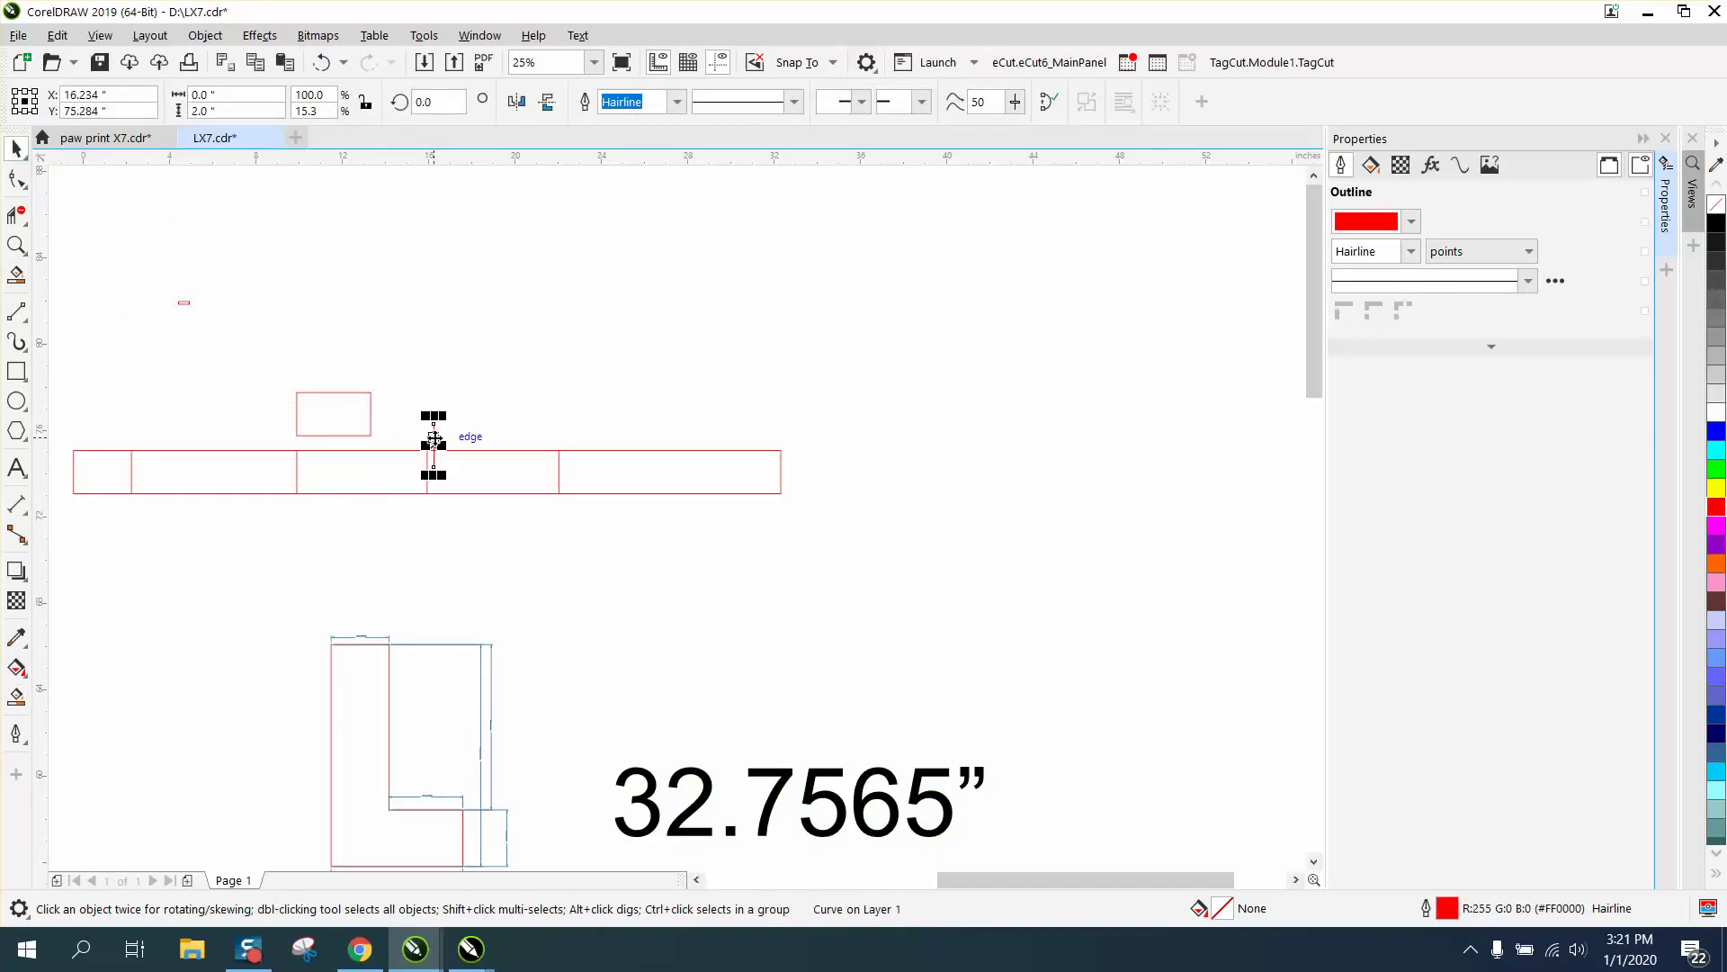
left_click(319, 63)
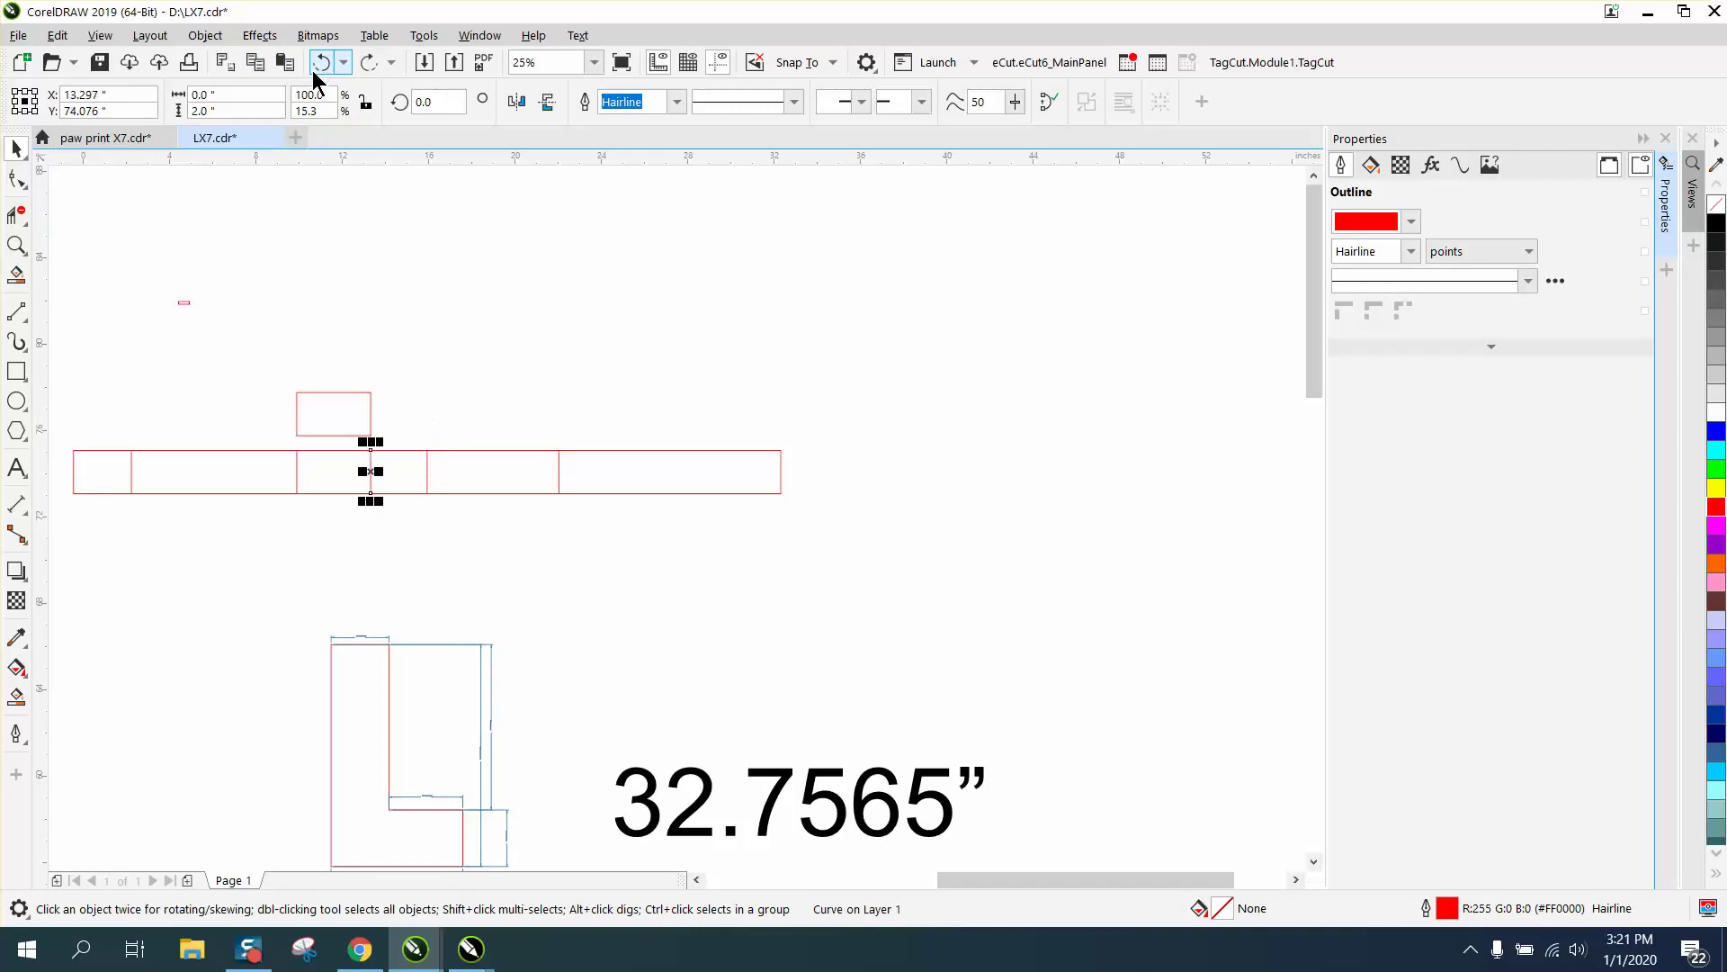
- Move the small tab rectangle onto the midpoint of the separated panel's top edge
left_click_drag(184, 306, 567, 509)
left_click(18, 245)
key("space")
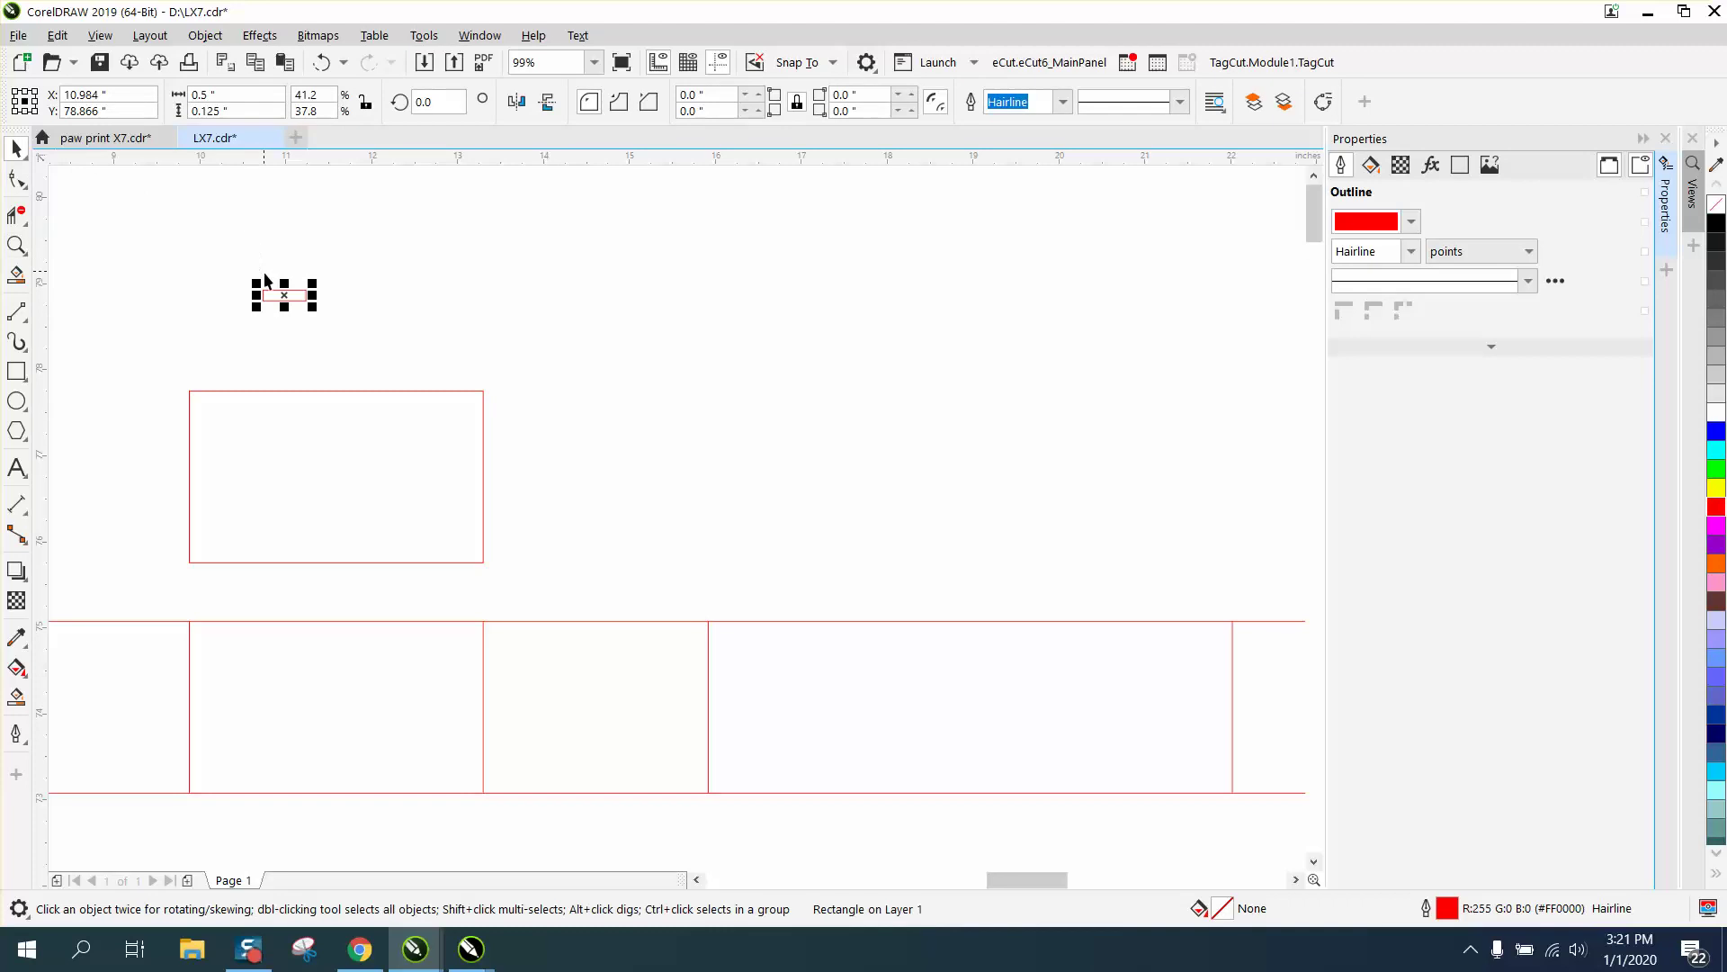
left_click_drag(284, 297, 337, 384)
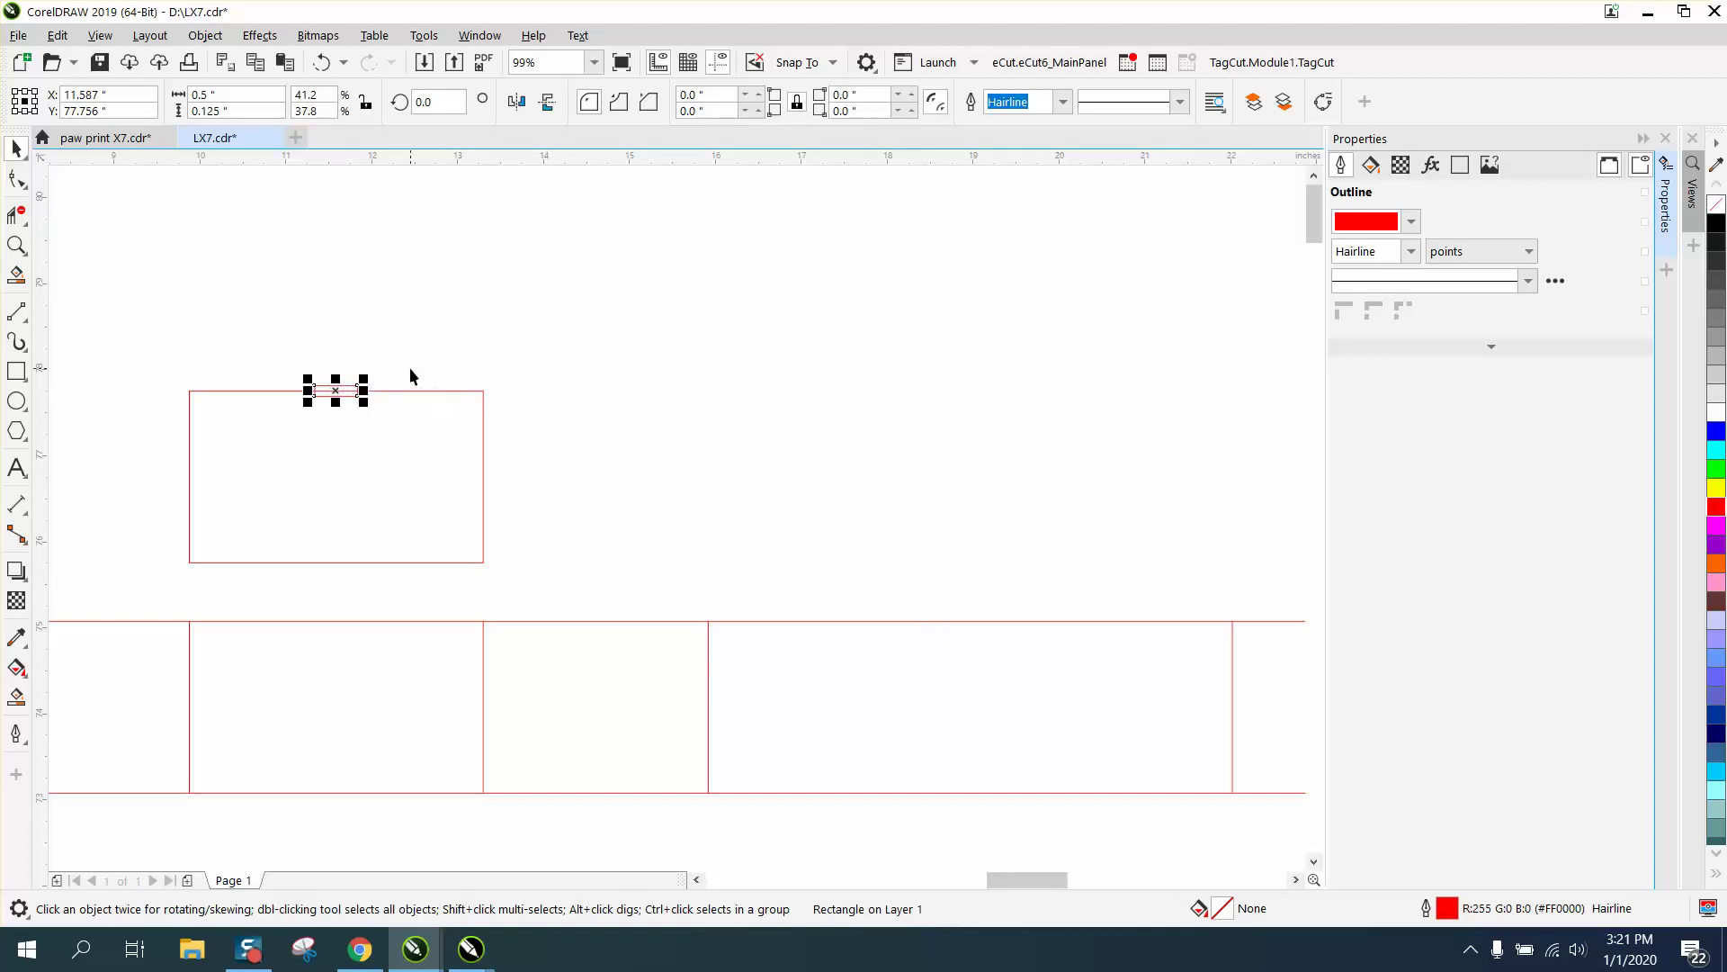
- Set the nudge distance to .0625 inches and nudge the tab rectangle up once so it sits on the panel's top edge
left_click(16, 245)
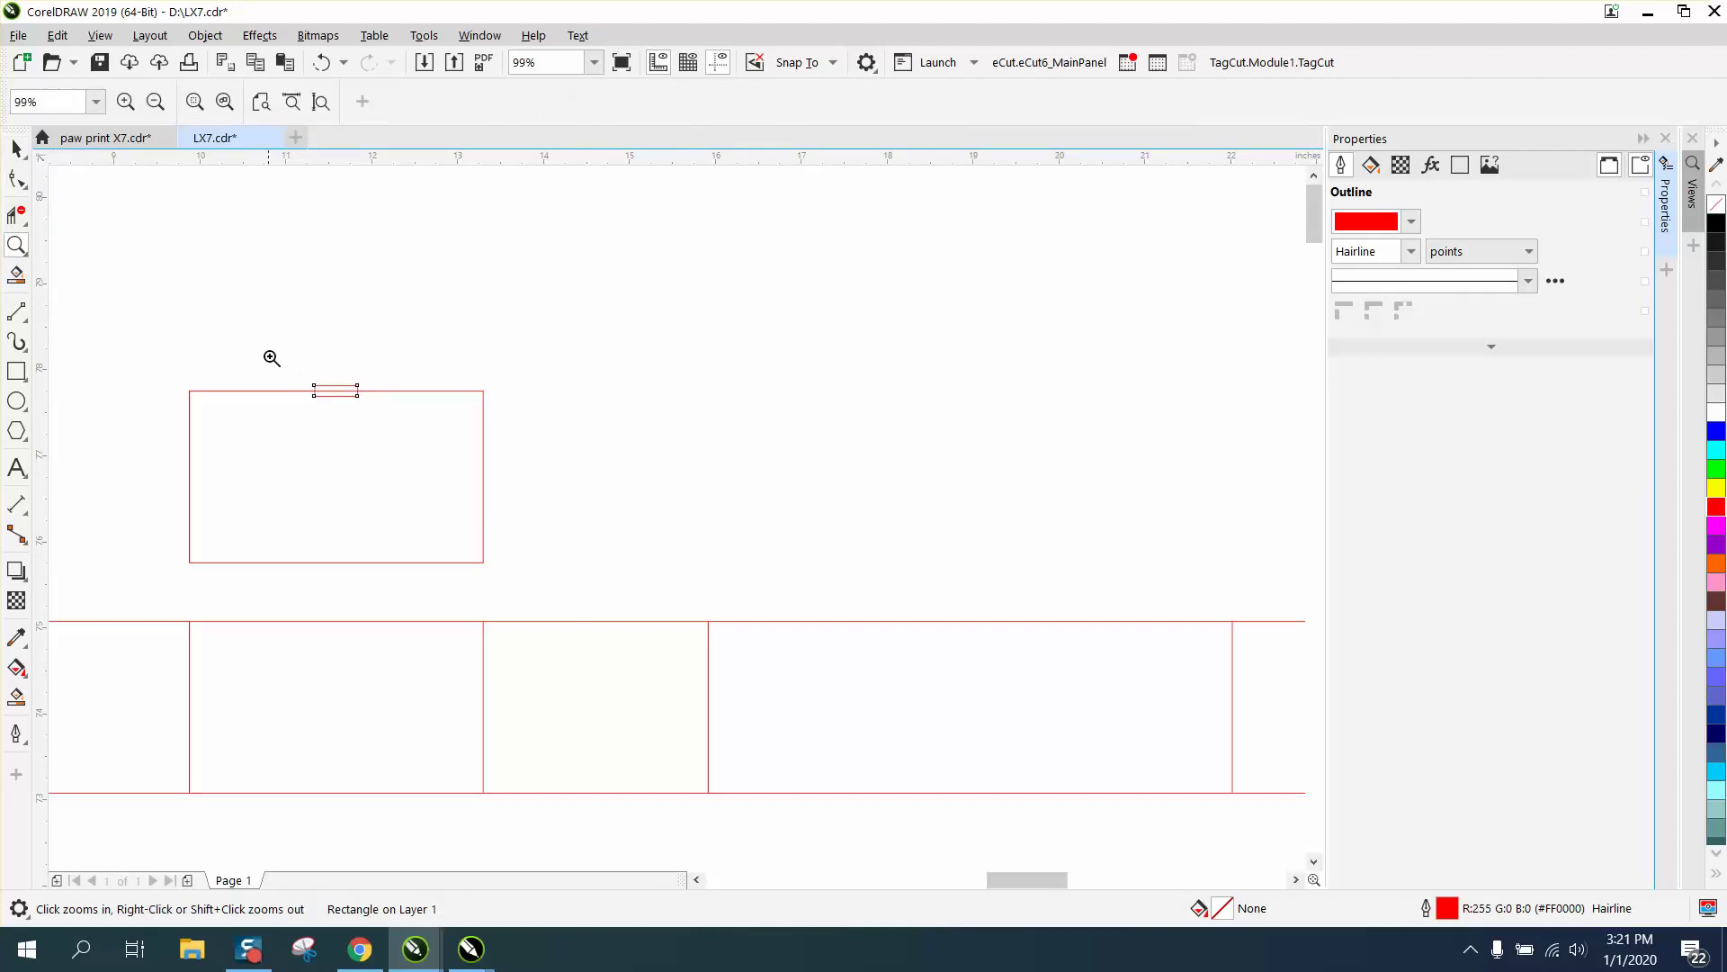
left_click_drag(270, 359, 532, 431)
left_click(16, 147)
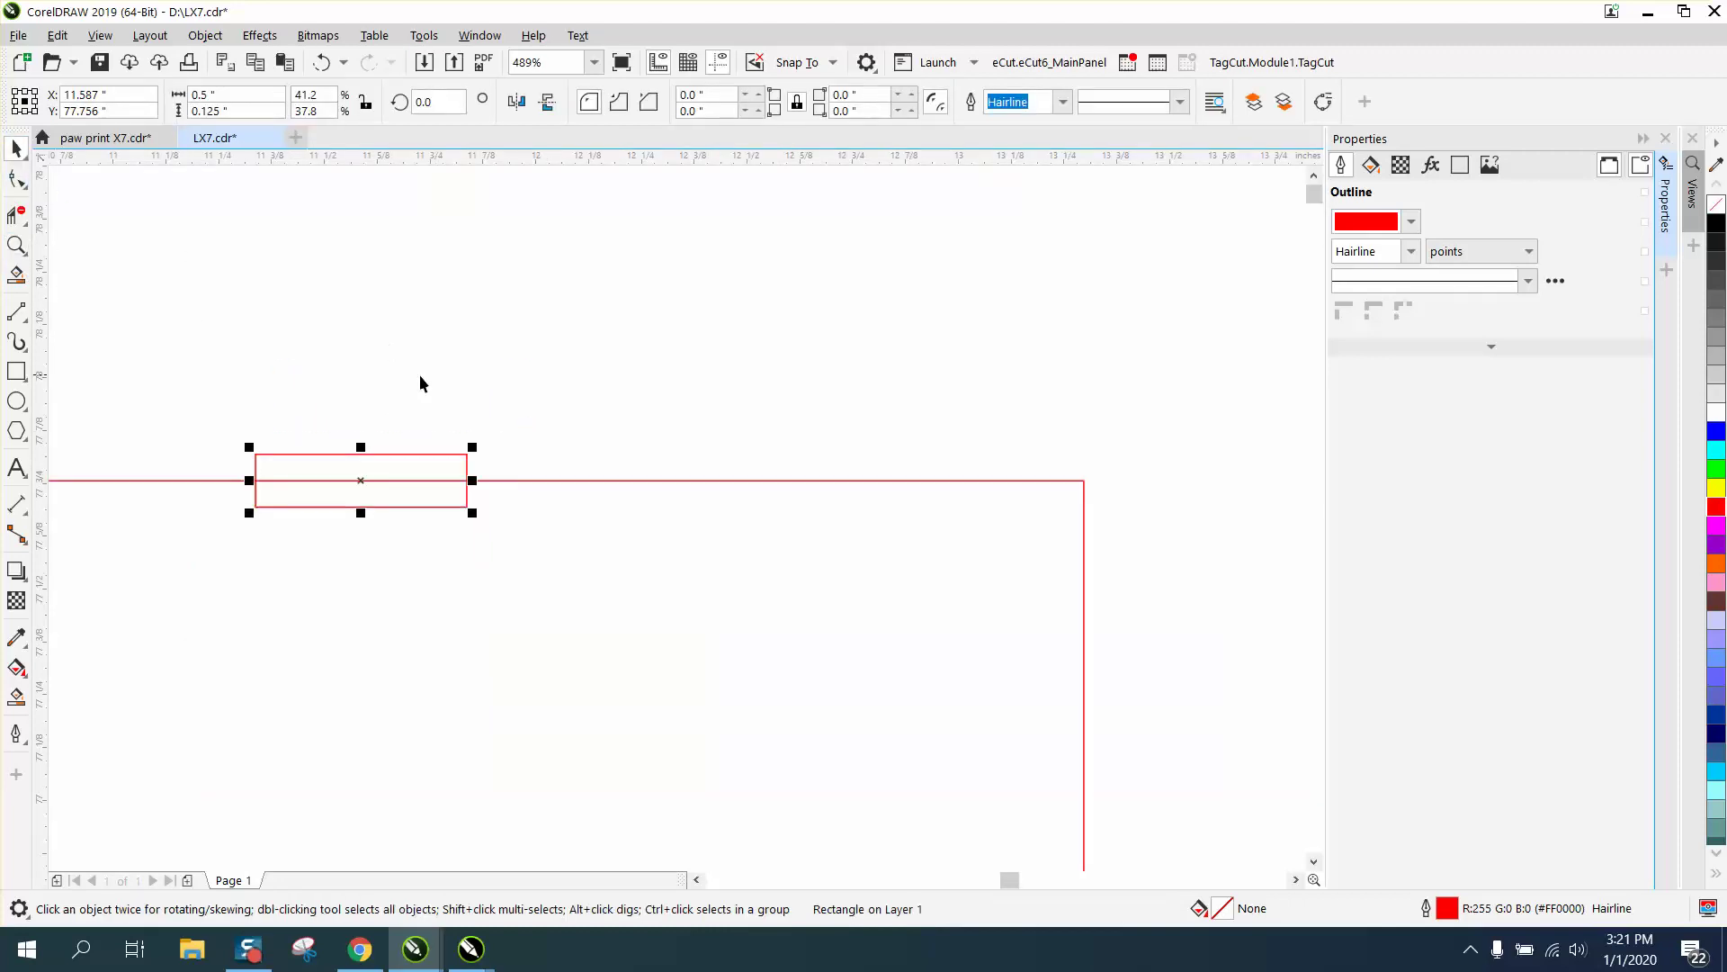
left_click(419, 430)
left_click(704, 101)
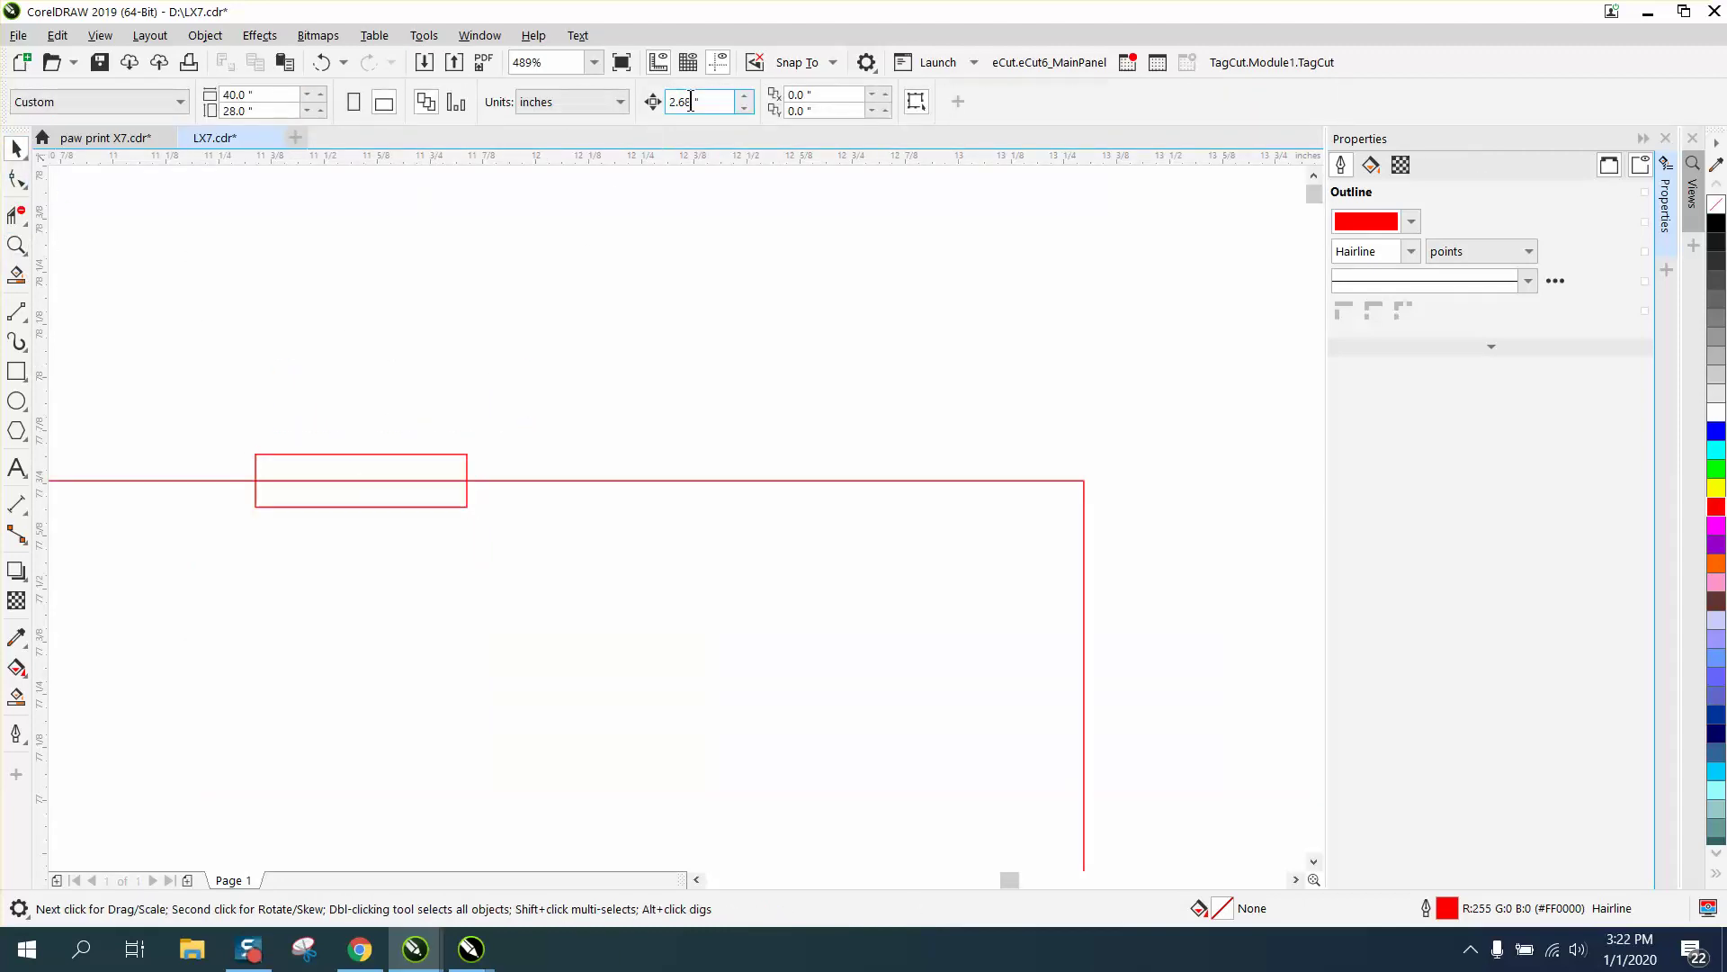
double_click(704, 102)
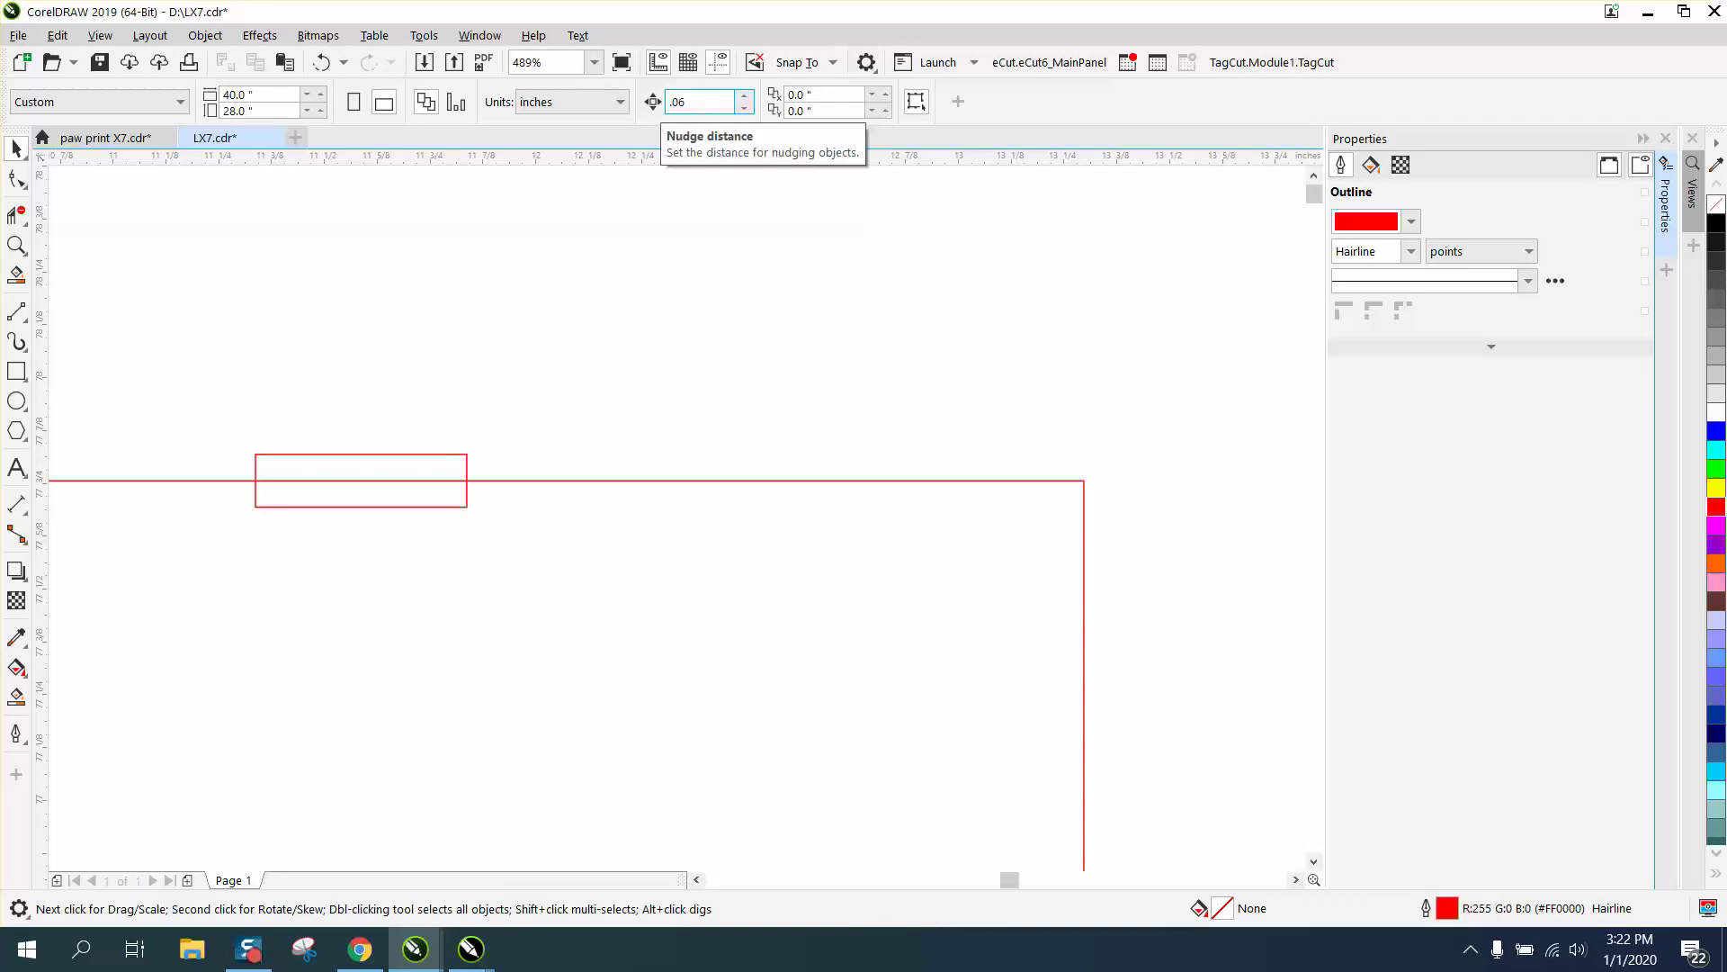
type(".0625")
left_click(466, 454)
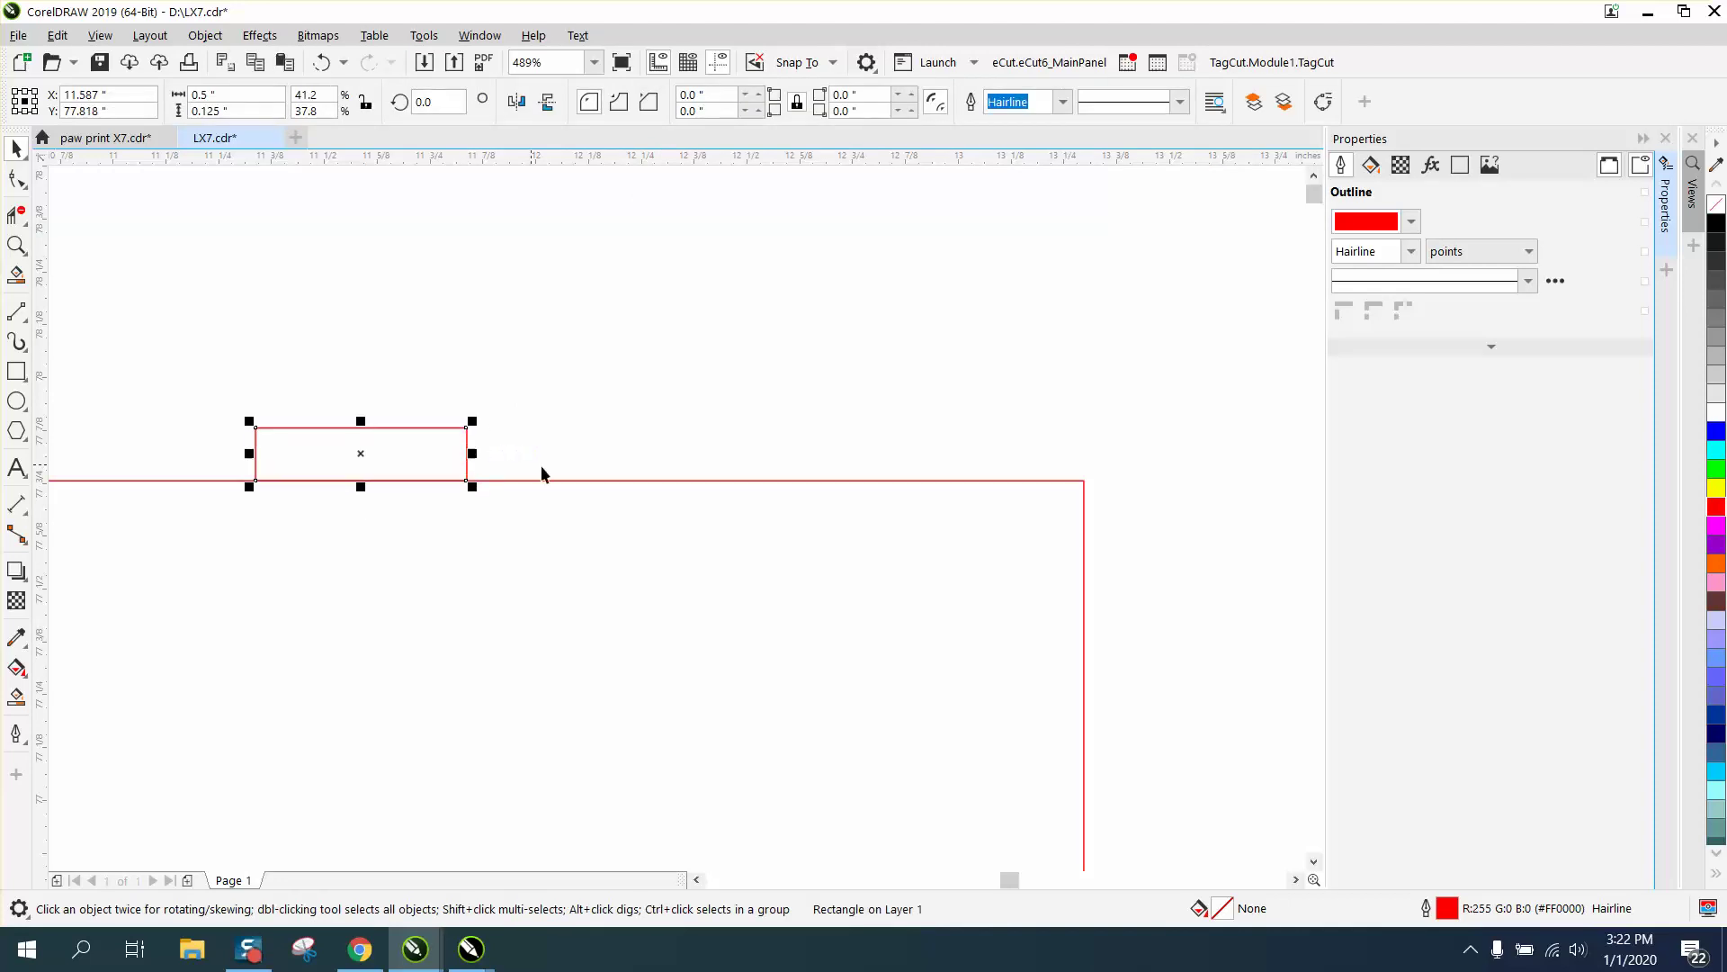
- Place a spare copy of the tab rectangle above the panel and delete the line segments between the top tab and the panel
scroll(532, 466, "down", 4)
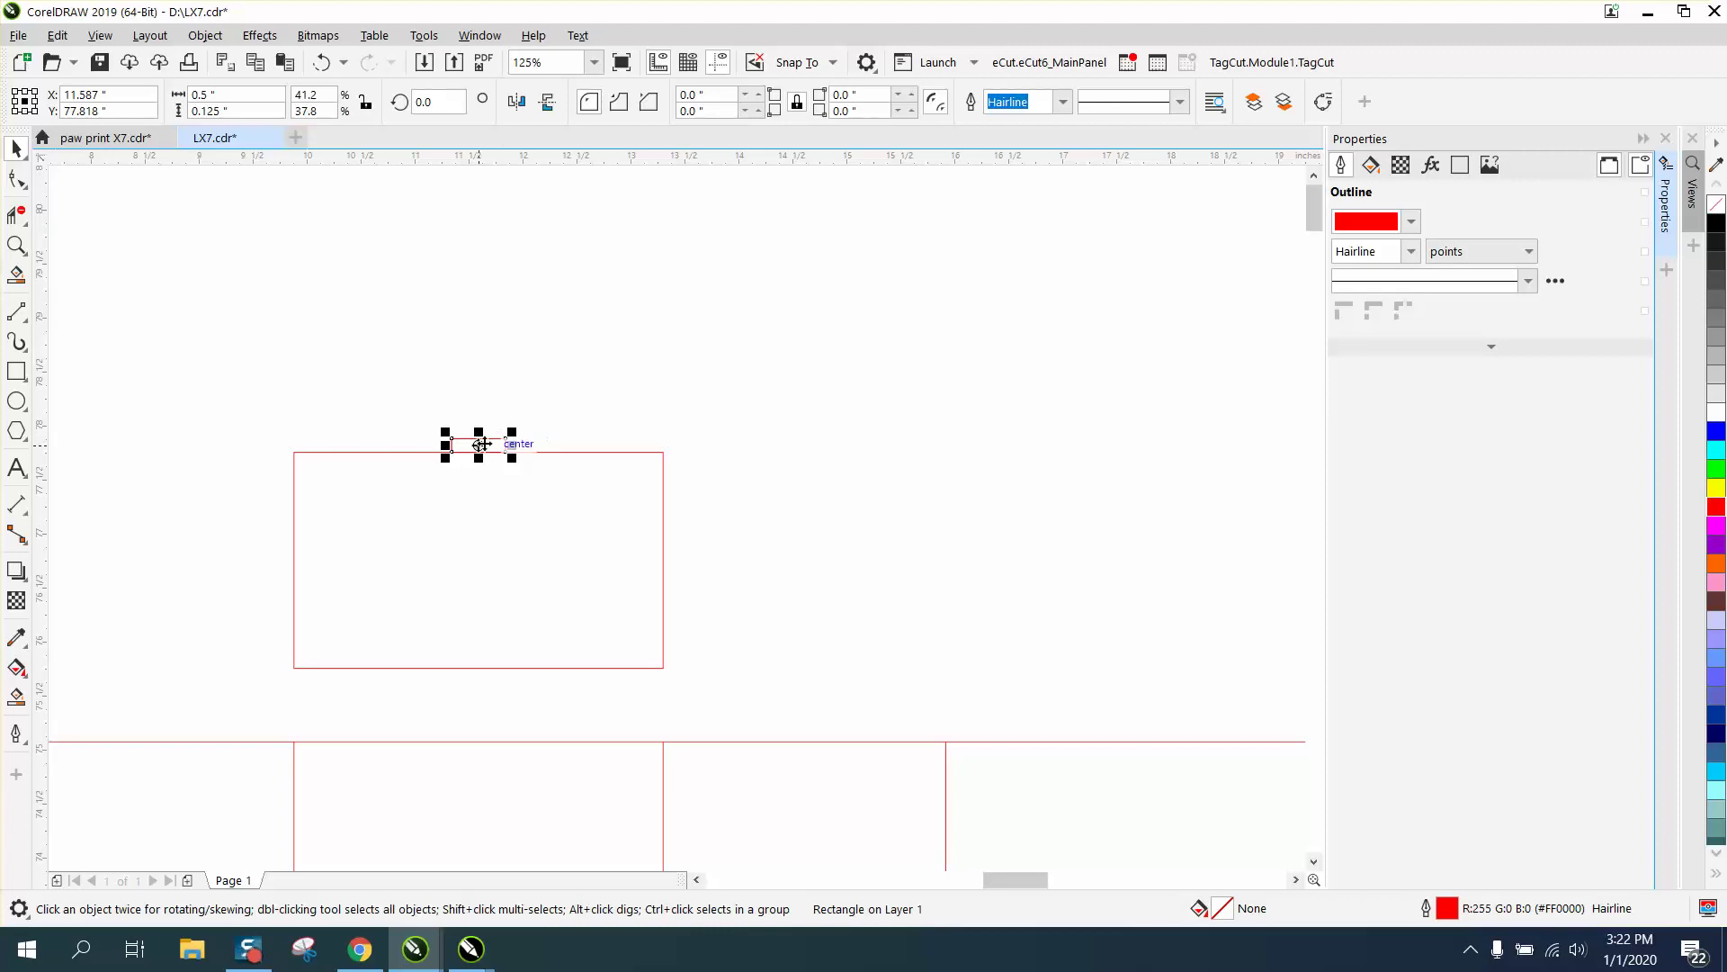
left_click_drag(480, 452, 572, 331)
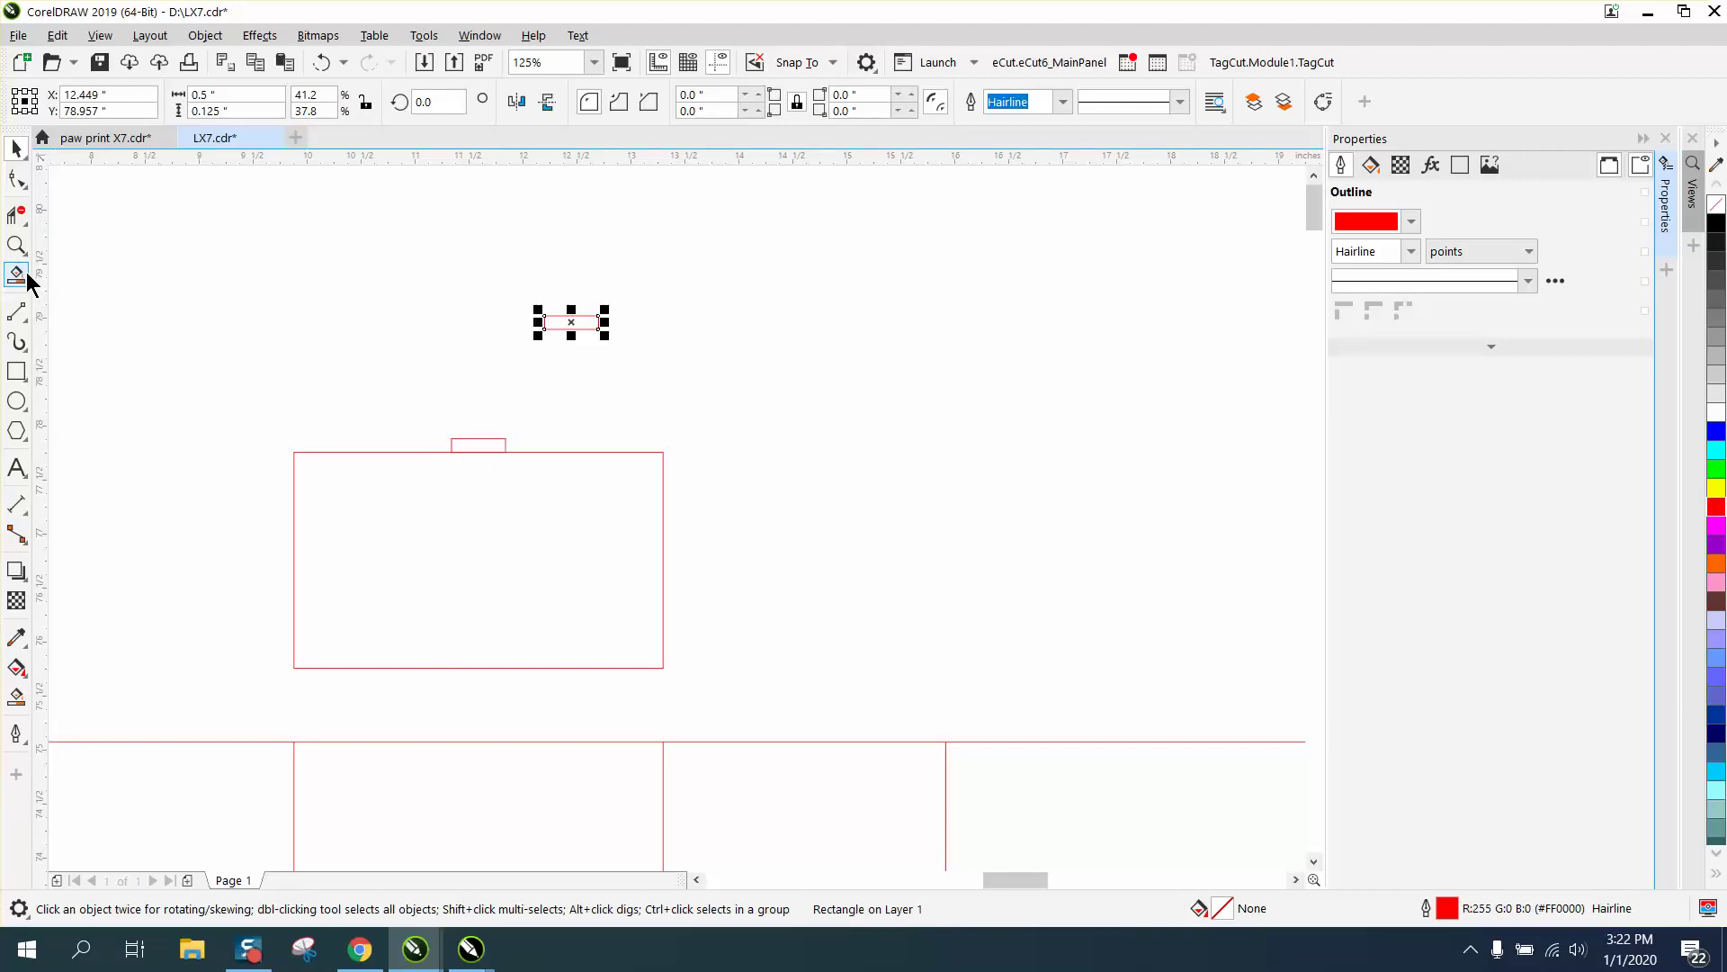
left_click(17, 215)
left_click(479, 449)
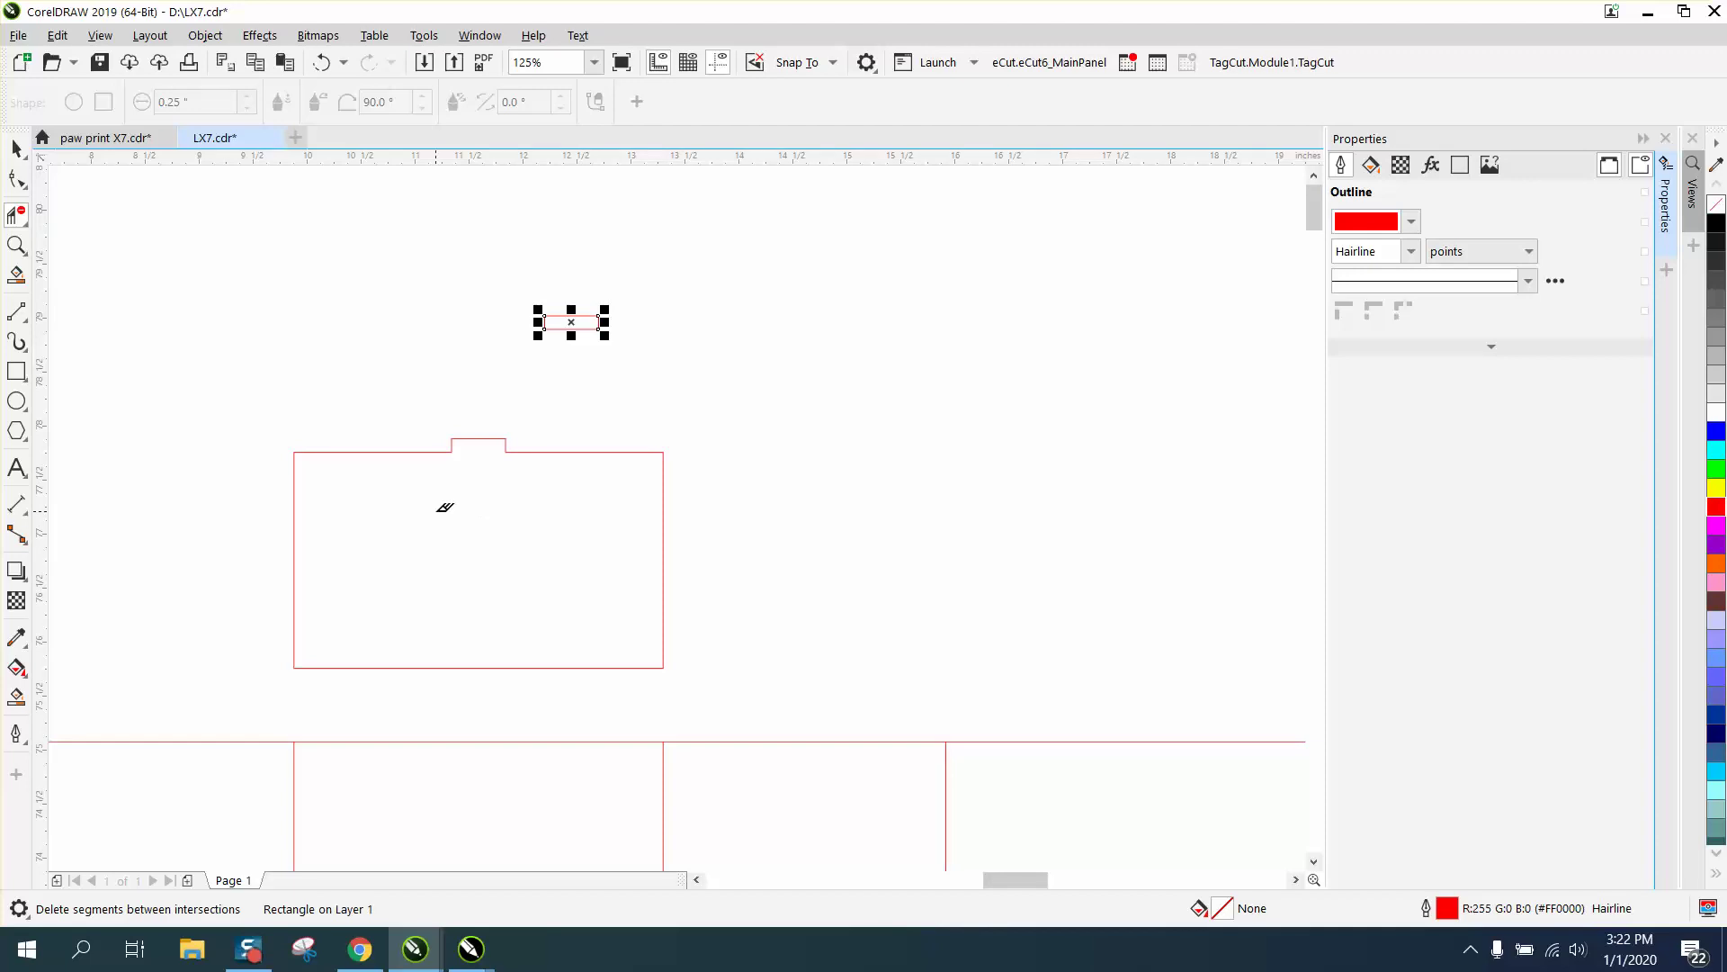
- Centre the spare tab rectangle on the panel's bottom edge and nudge it down once to sit outside the panel
left_click(20, 150)
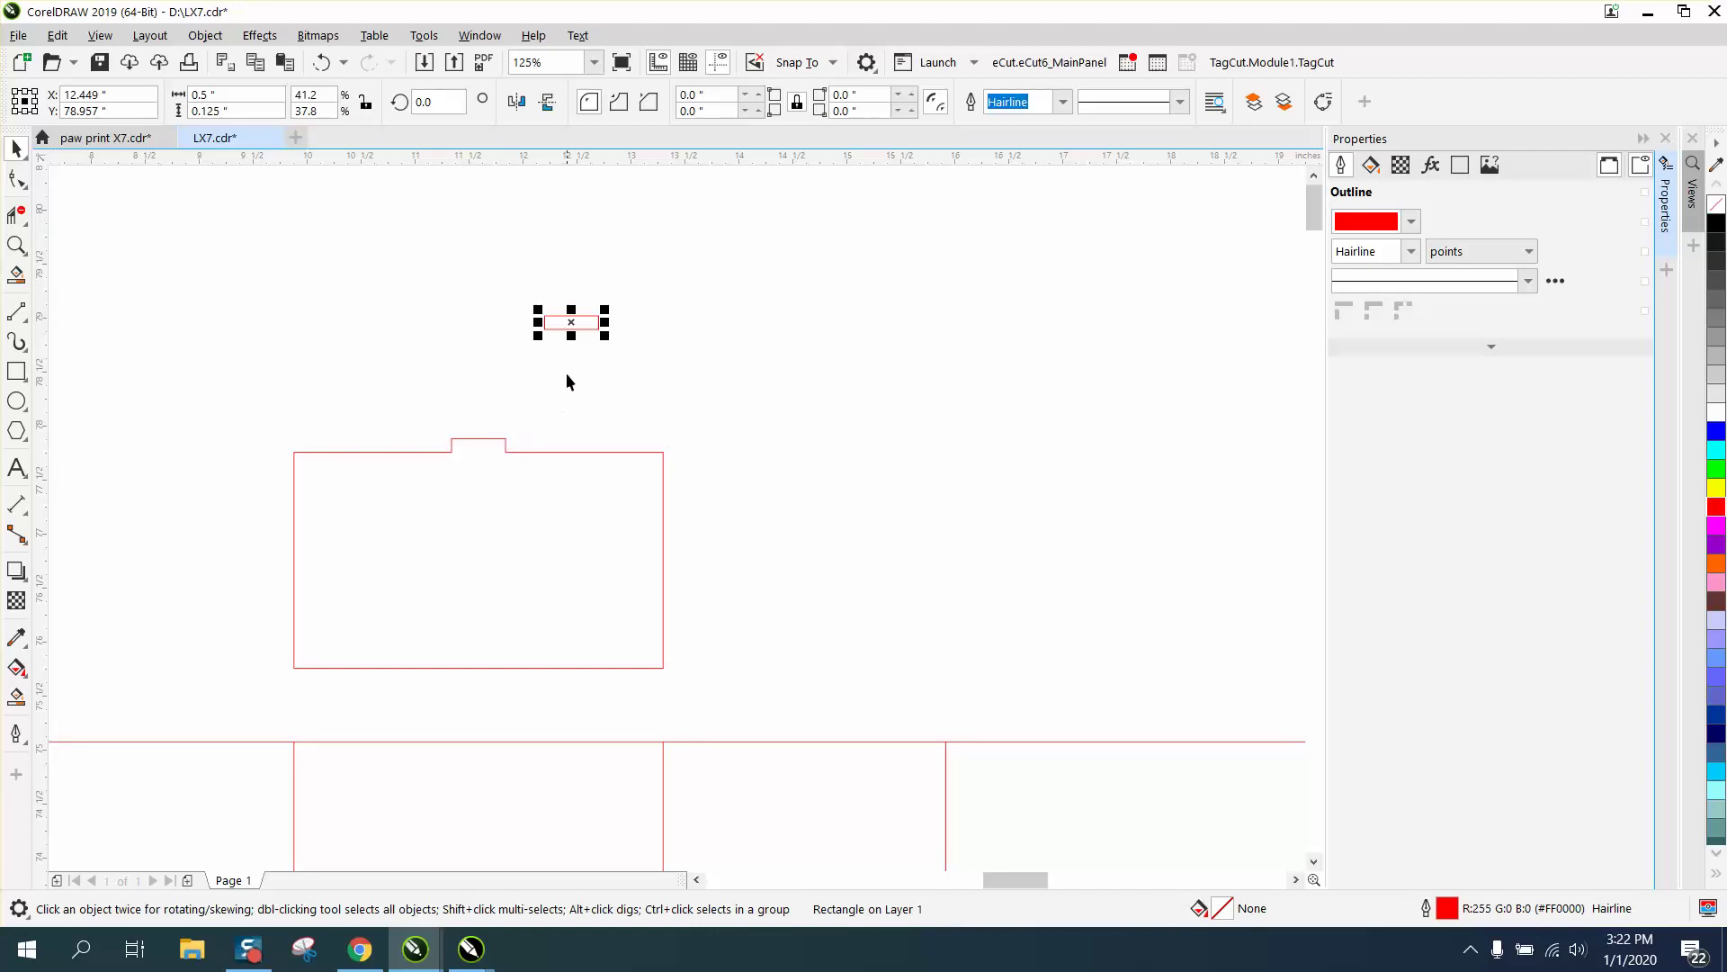
left_click_drag(573, 330, 483, 667)
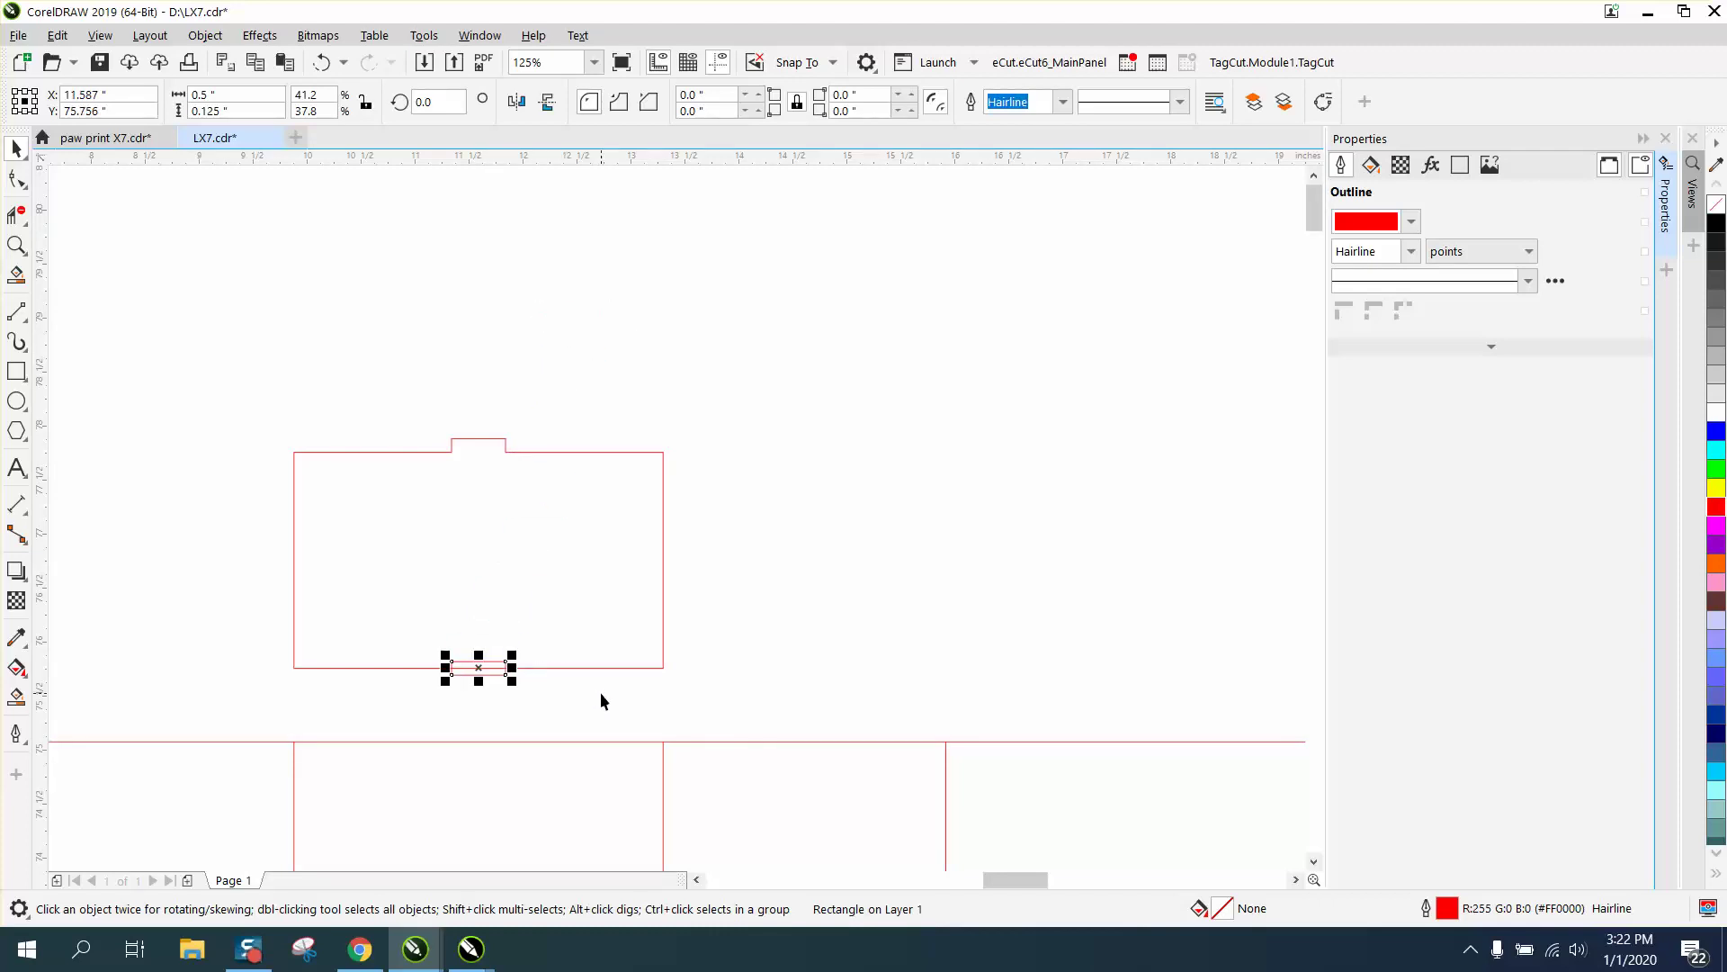
key("Down")
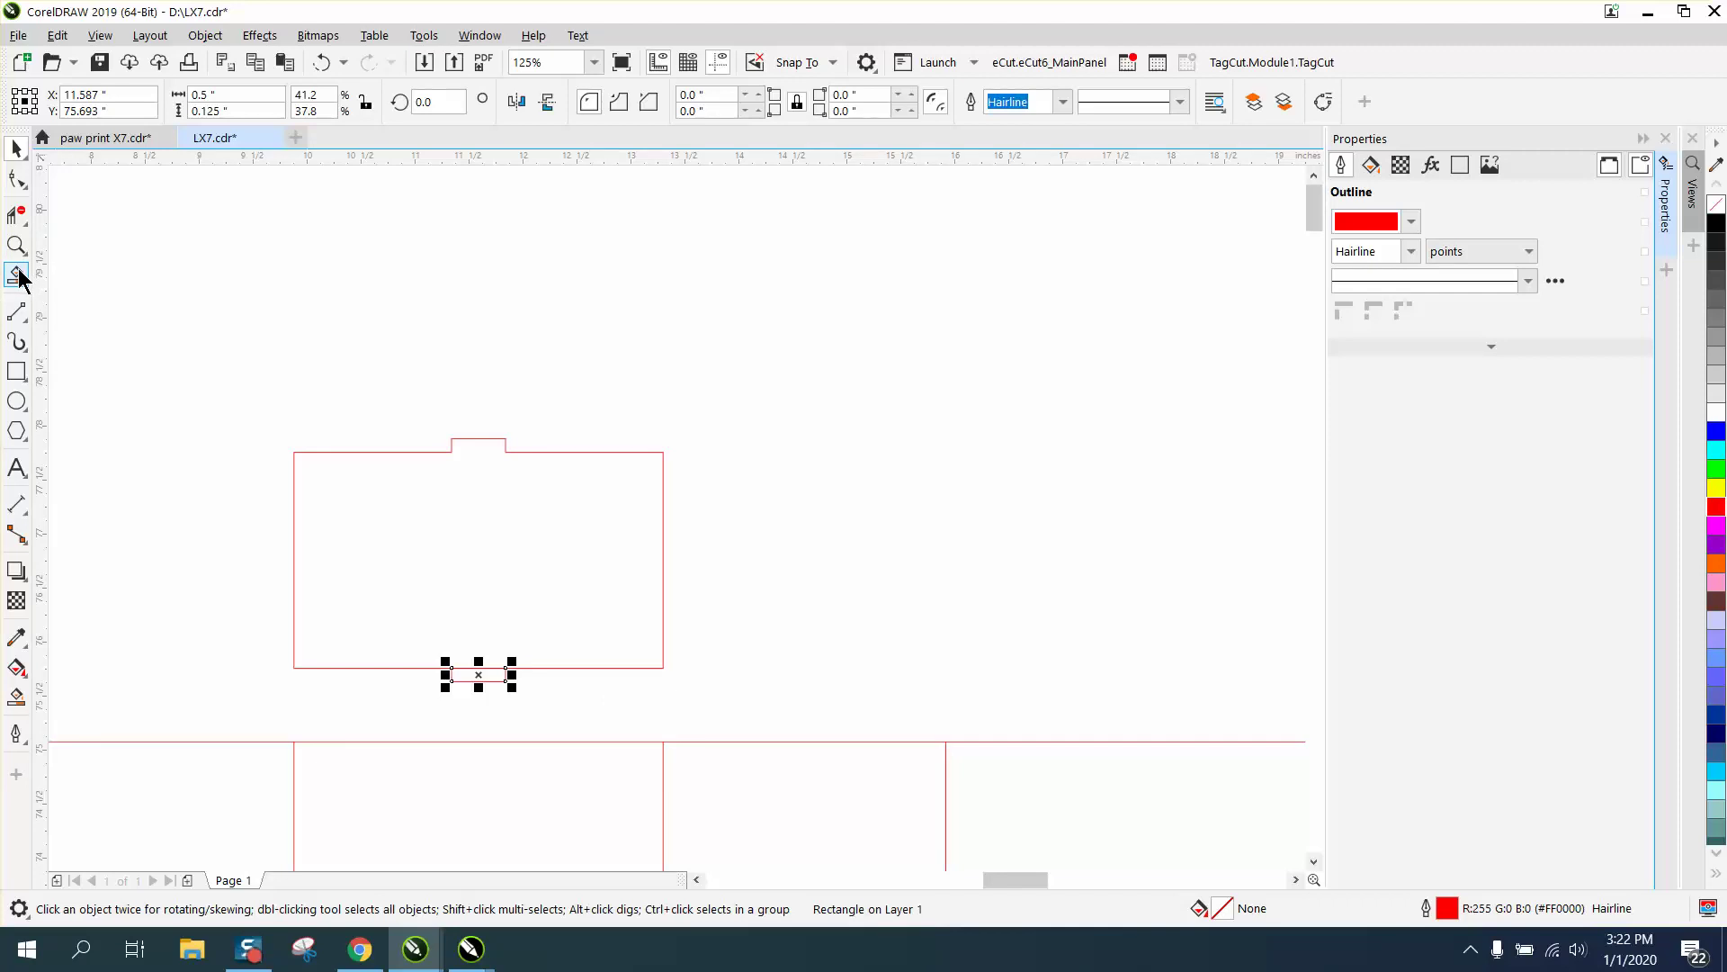
- Make two spare copies of the bottom tab rectangle and arrange them side by side to the right of the panel
left_click(16, 215)
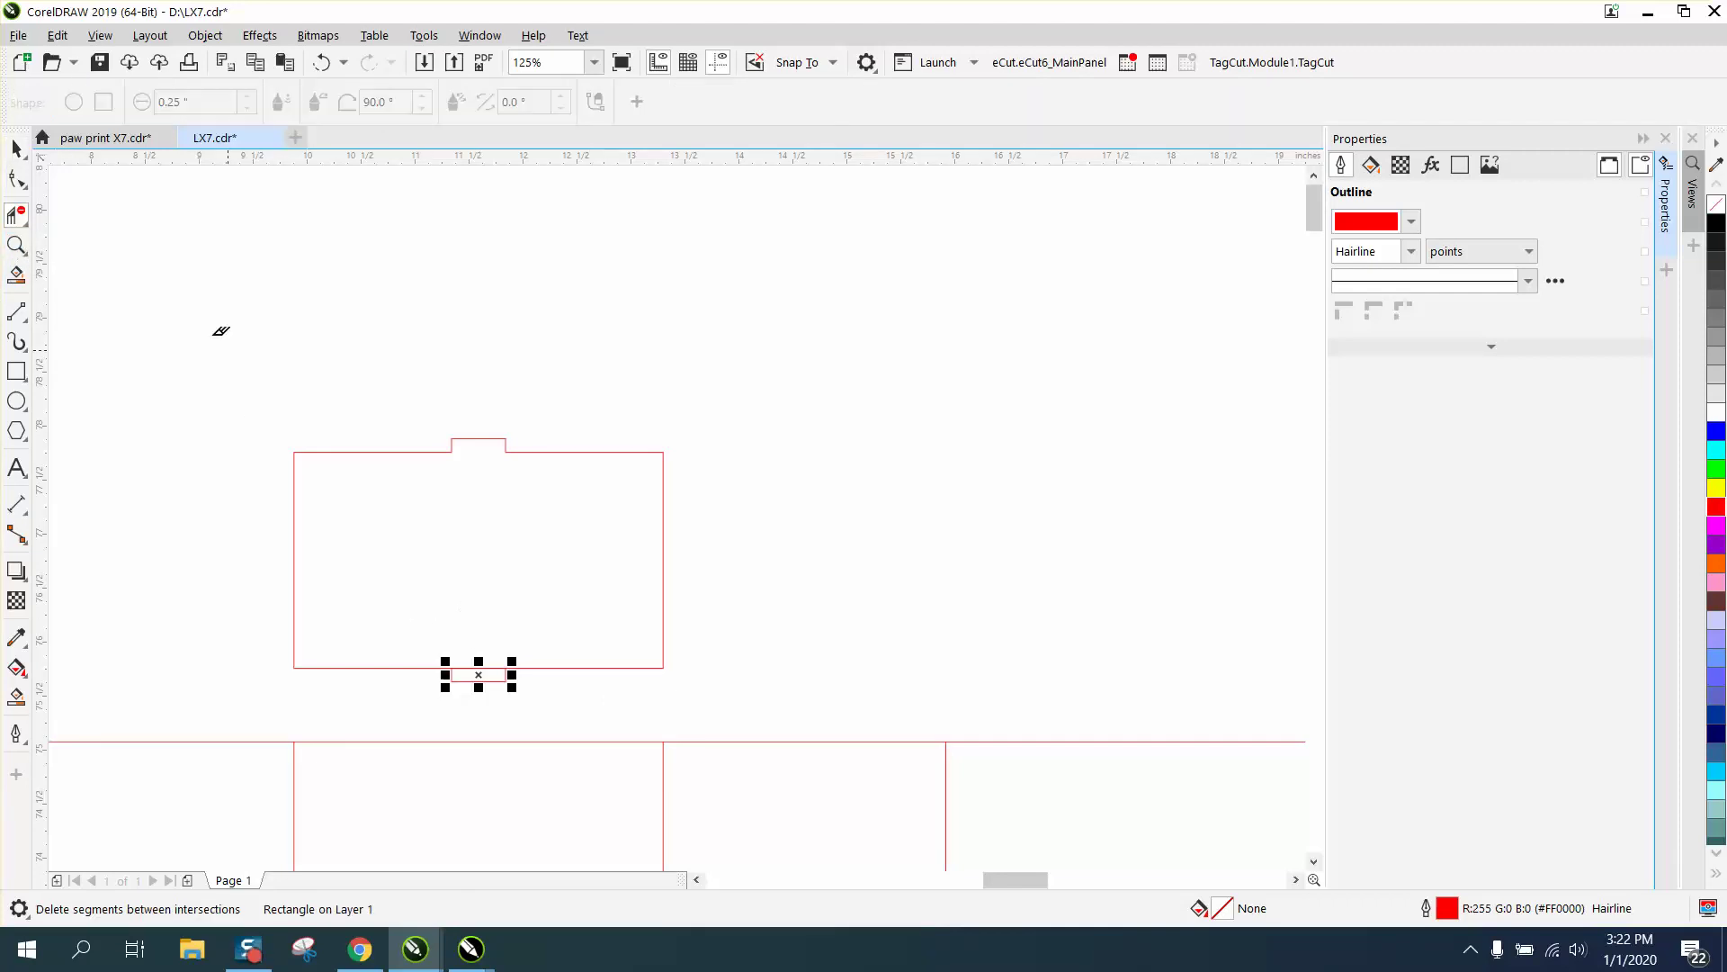
left_click(16, 147)
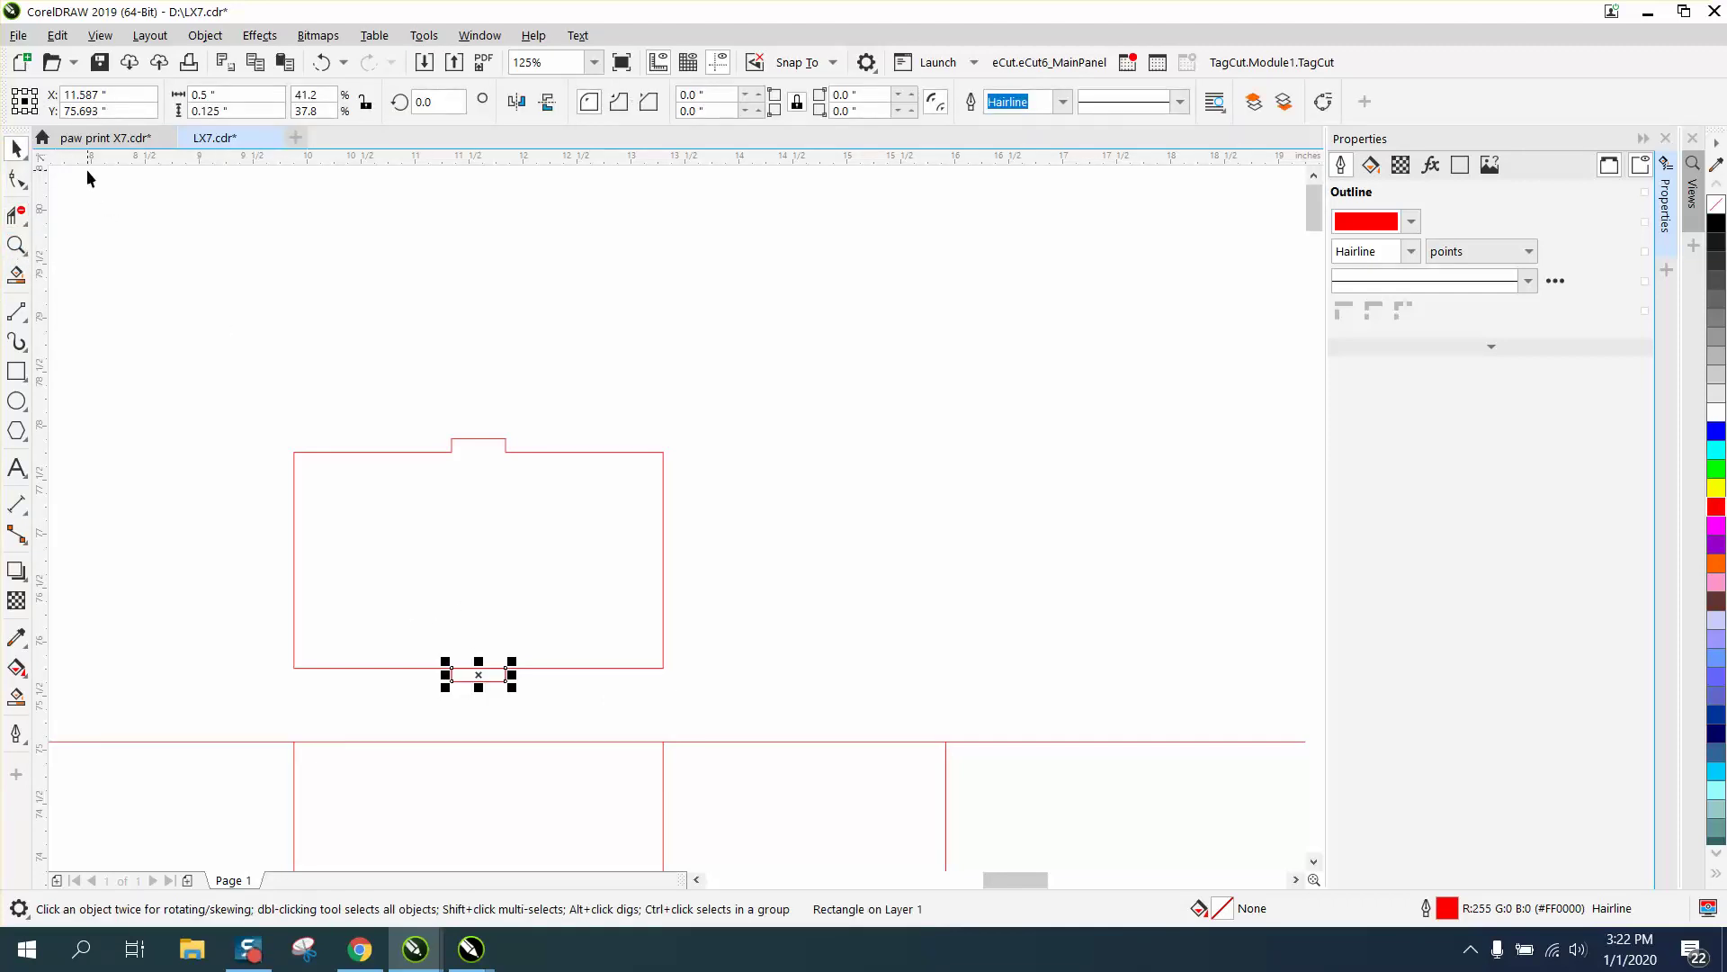
left_click_drag(482, 668, 765, 475)
key("ctrl+r")
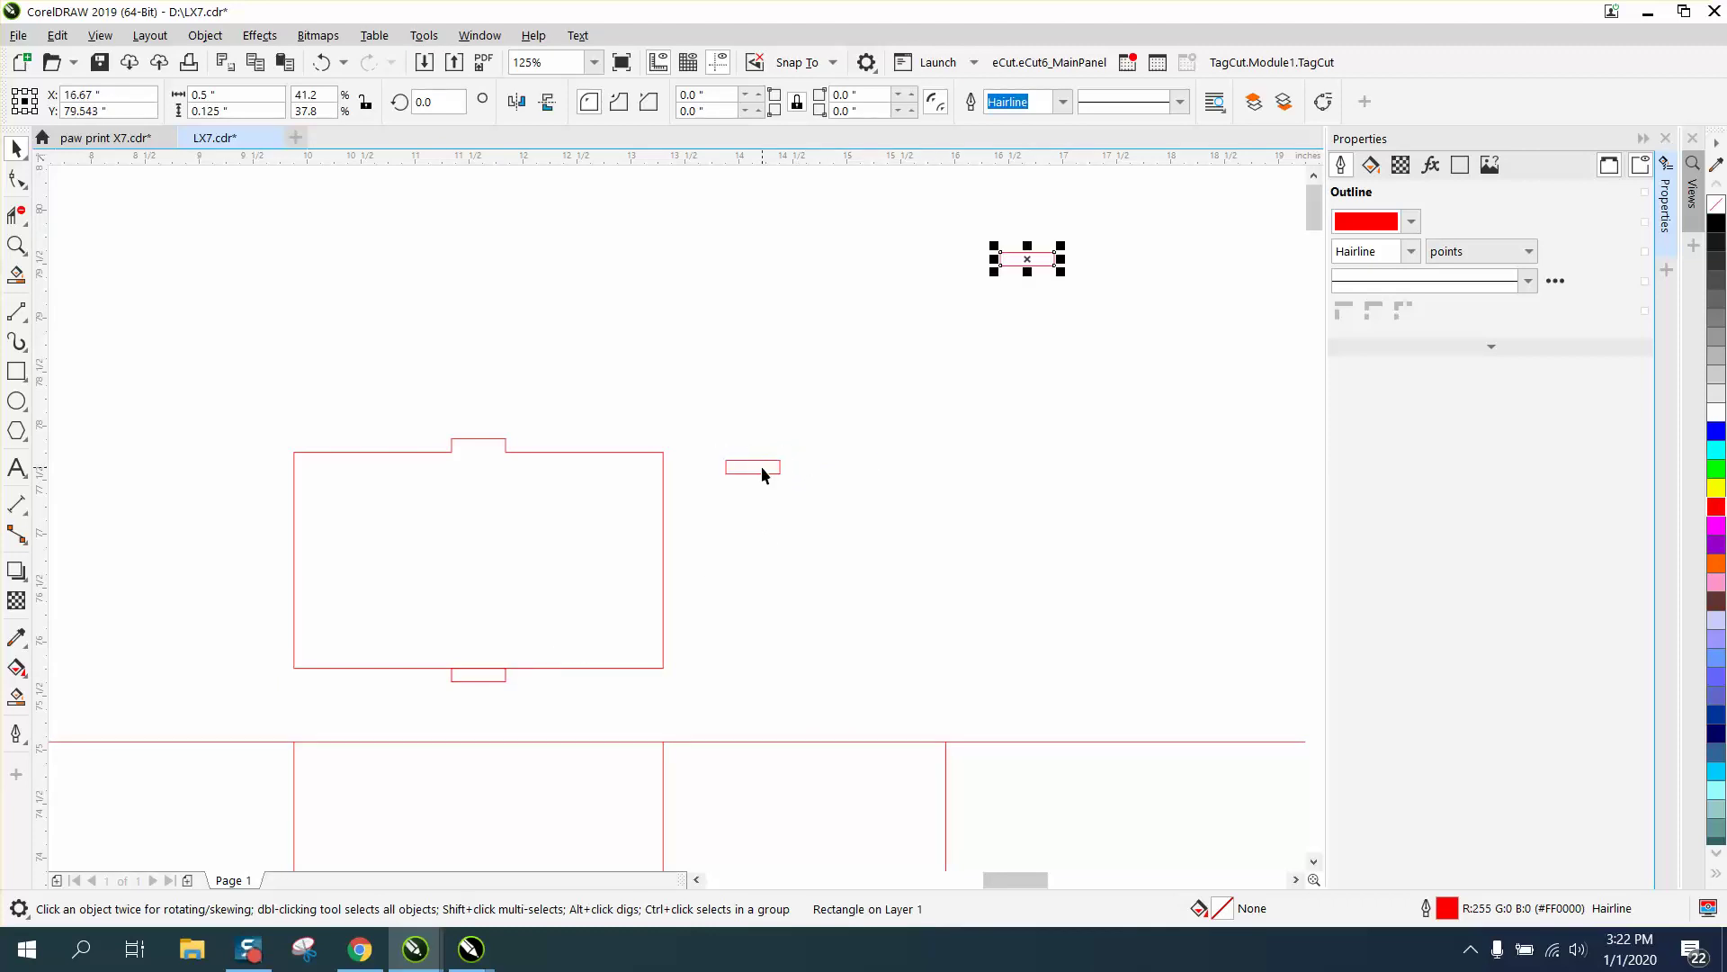
left_click_drag(1027, 271, 841, 456)
left_click(322, 63)
left_click_drag(1000, 261, 818, 478)
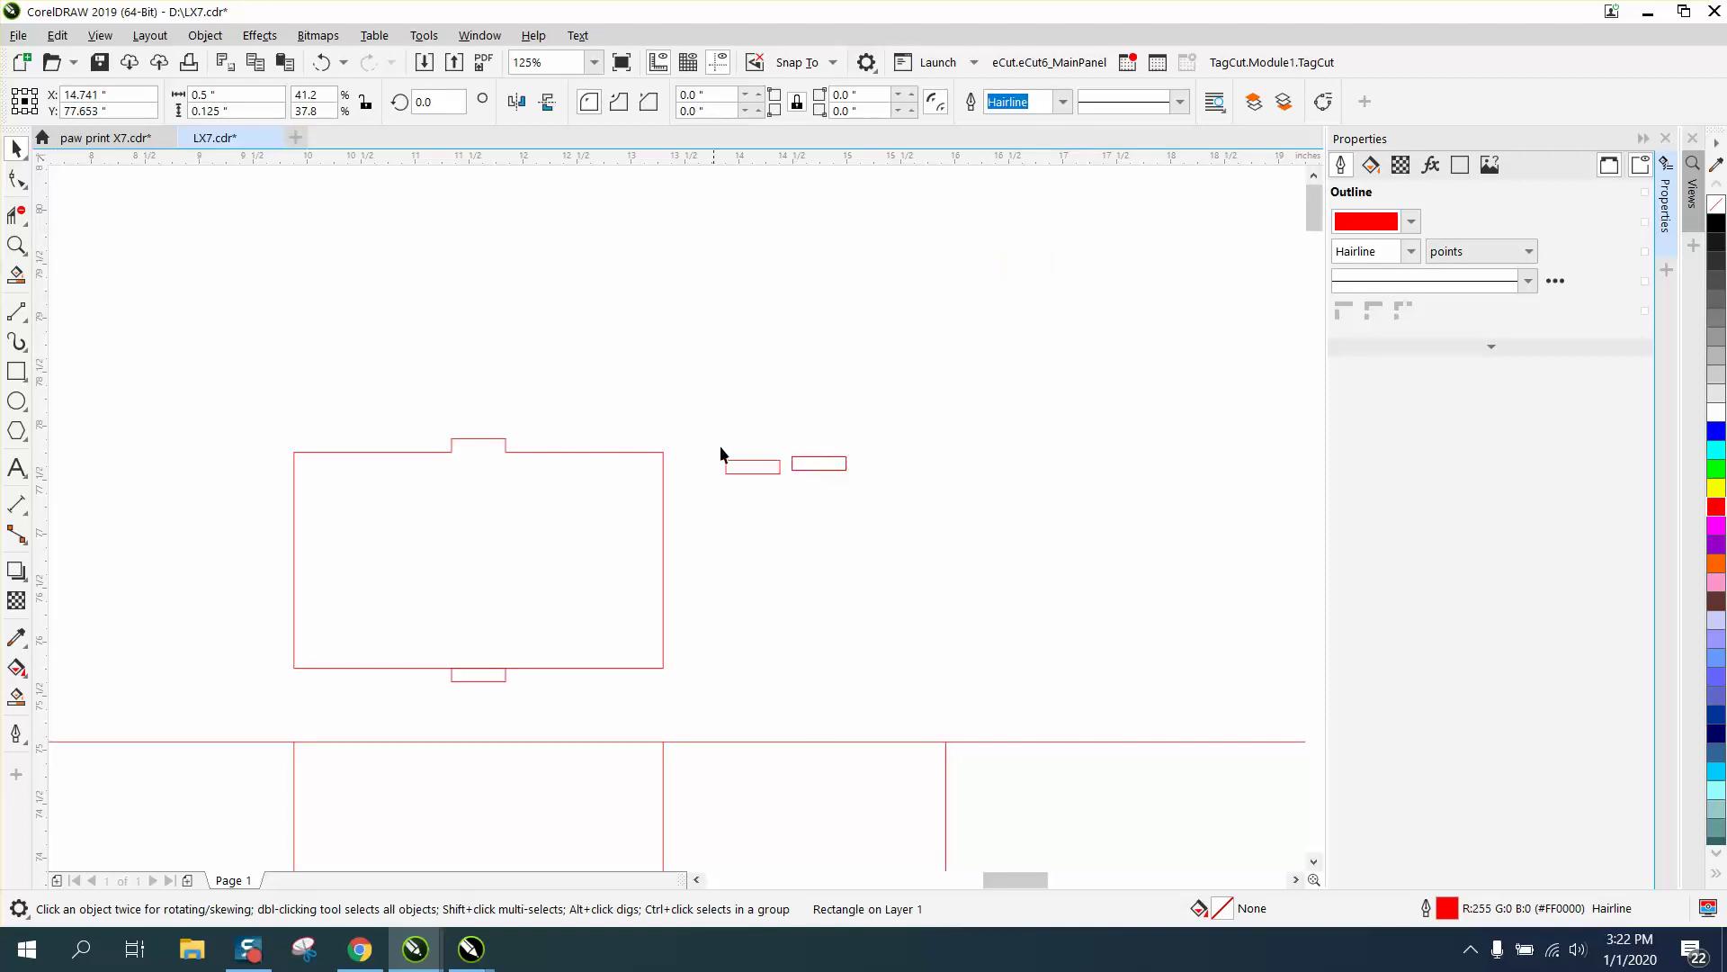
- Duplicate the pair of spare tab rectangles three times downward to build a stack of four pairs
left_click_drag(720, 450, 917, 517)
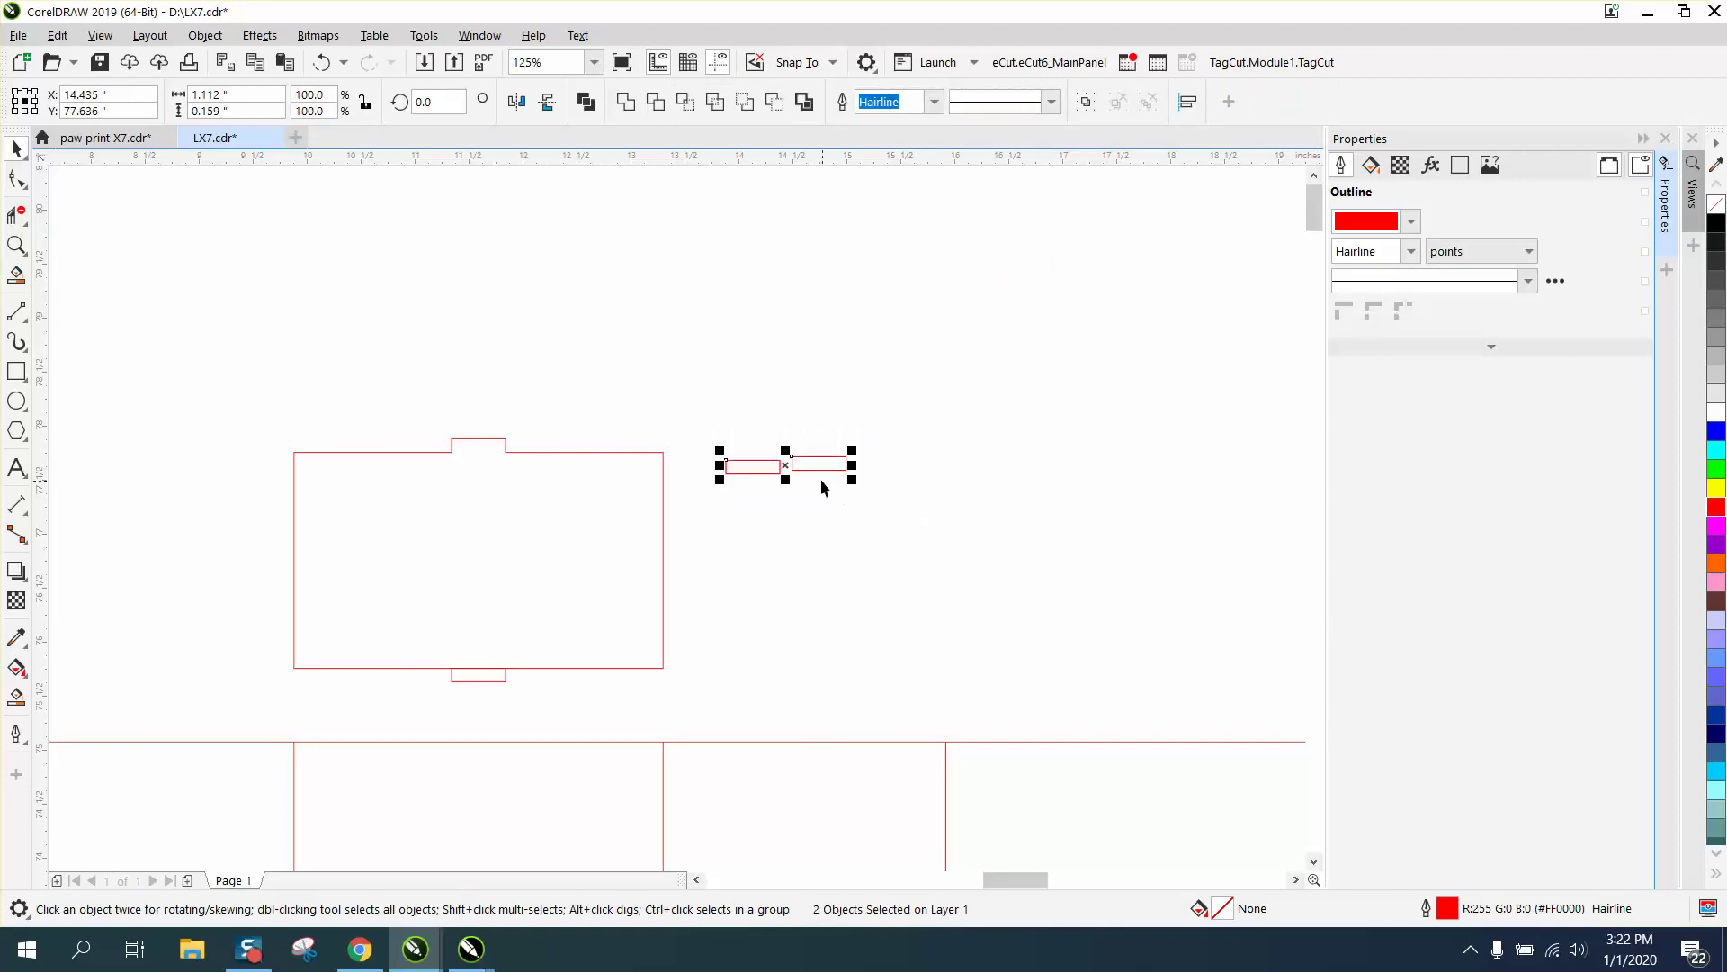
left_click_drag(791, 470, 785, 501)
key("ctrl+r")
key("ctrl+r")
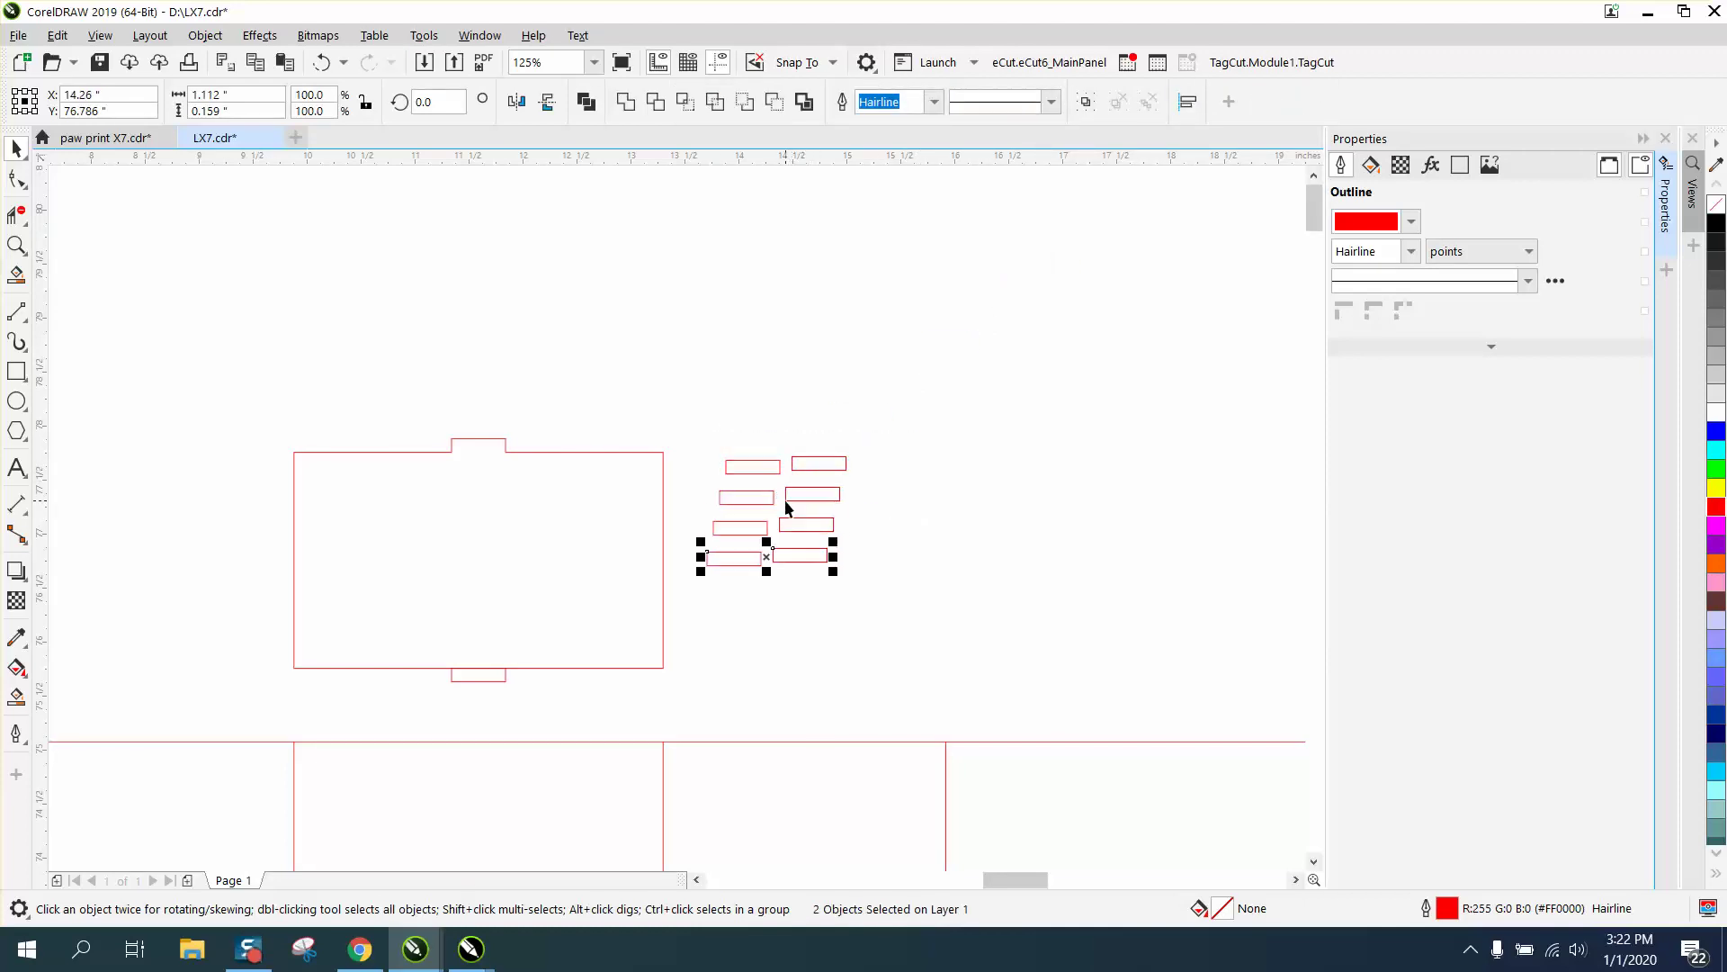
- Delete the line segments between the bottom tab and the panel to merge their outlines
left_click(15, 215)
left_click(490, 667)
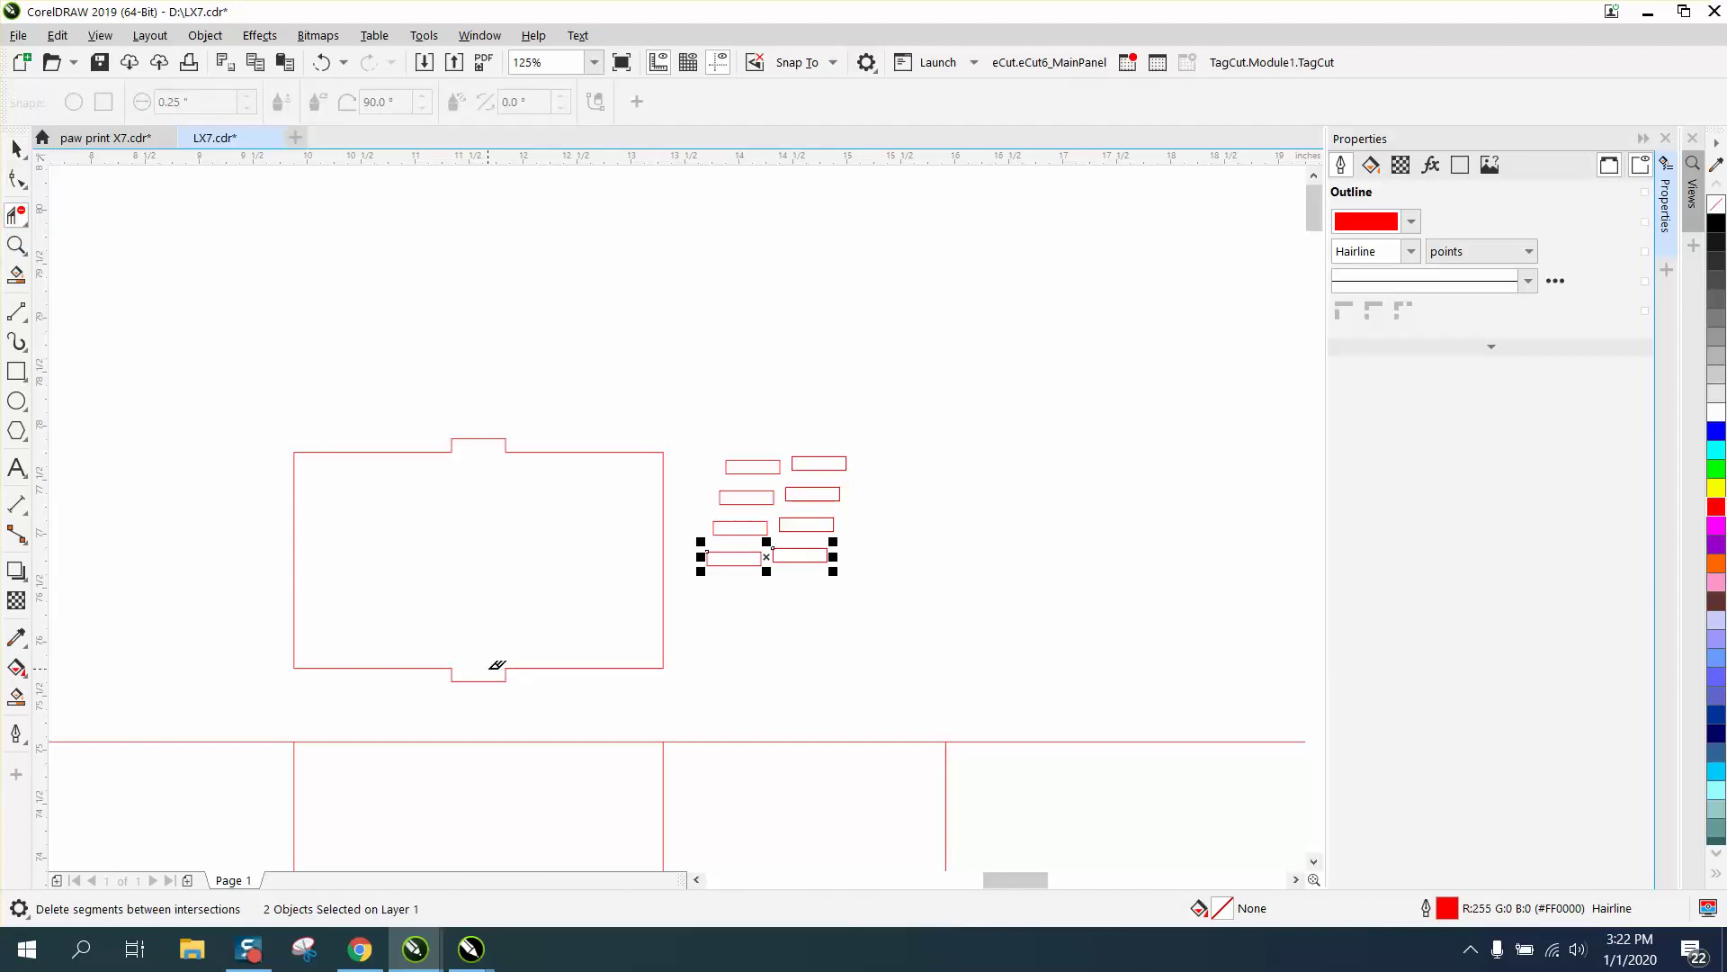
- Create a solid green shape from the tabbed panel's outline with Smart Fill, keeping it aligned over the panel
left_click(17, 148)
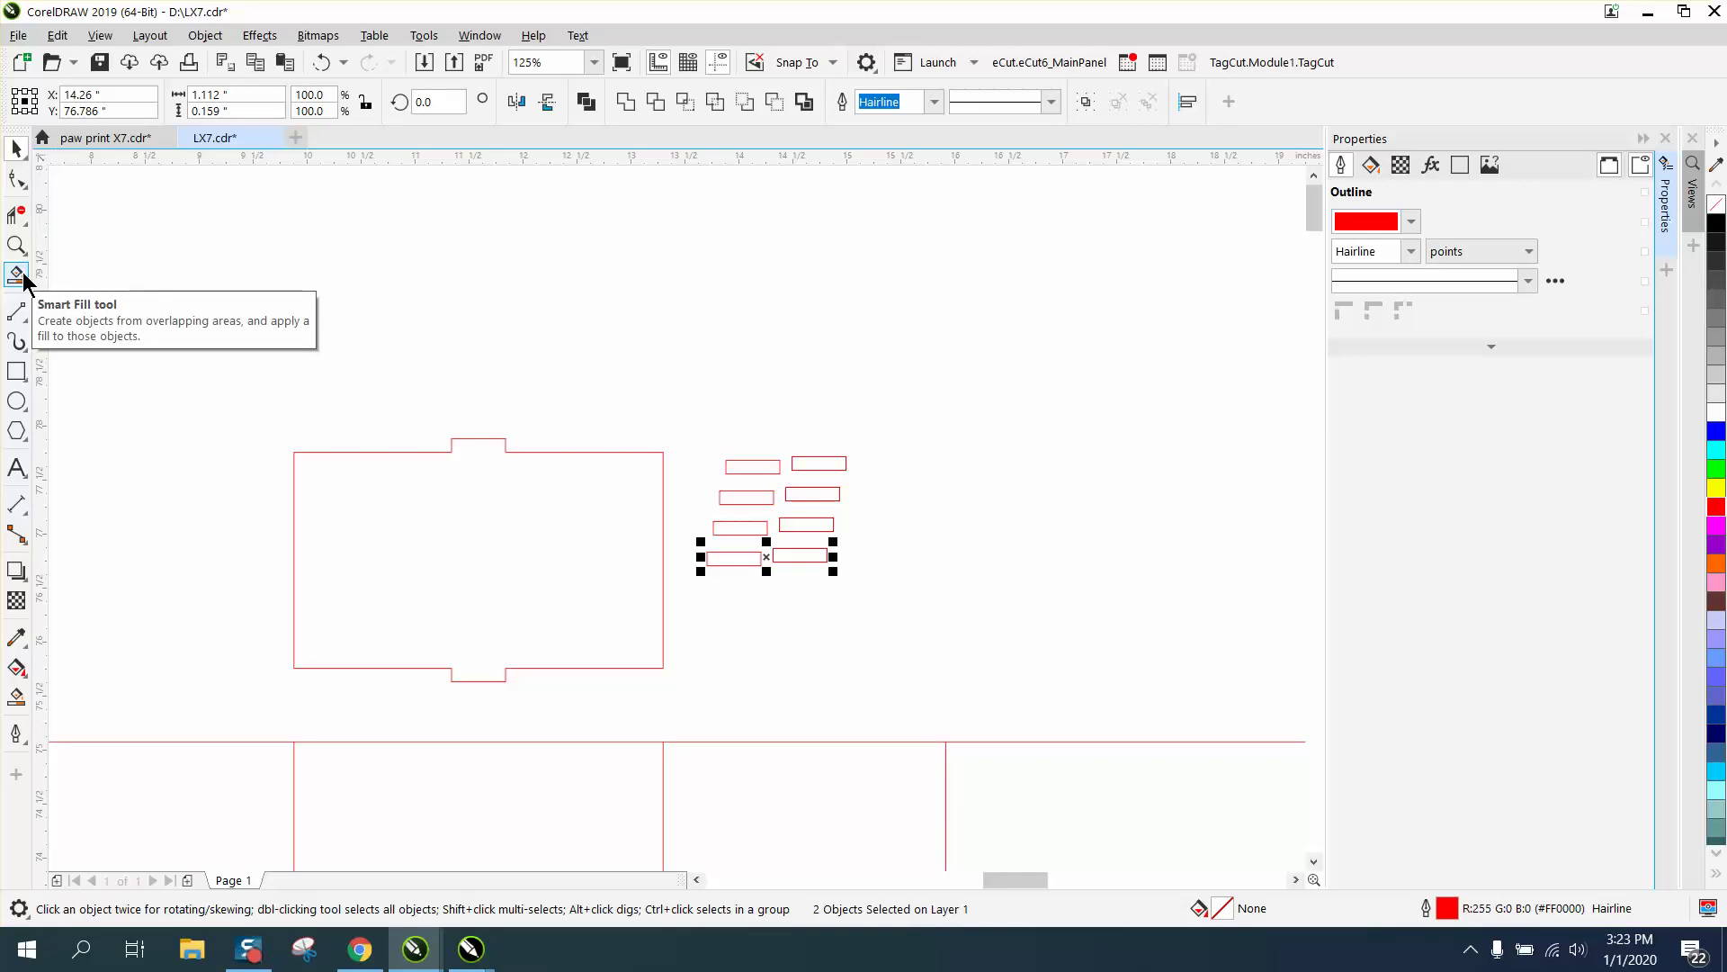
left_click(16, 697)
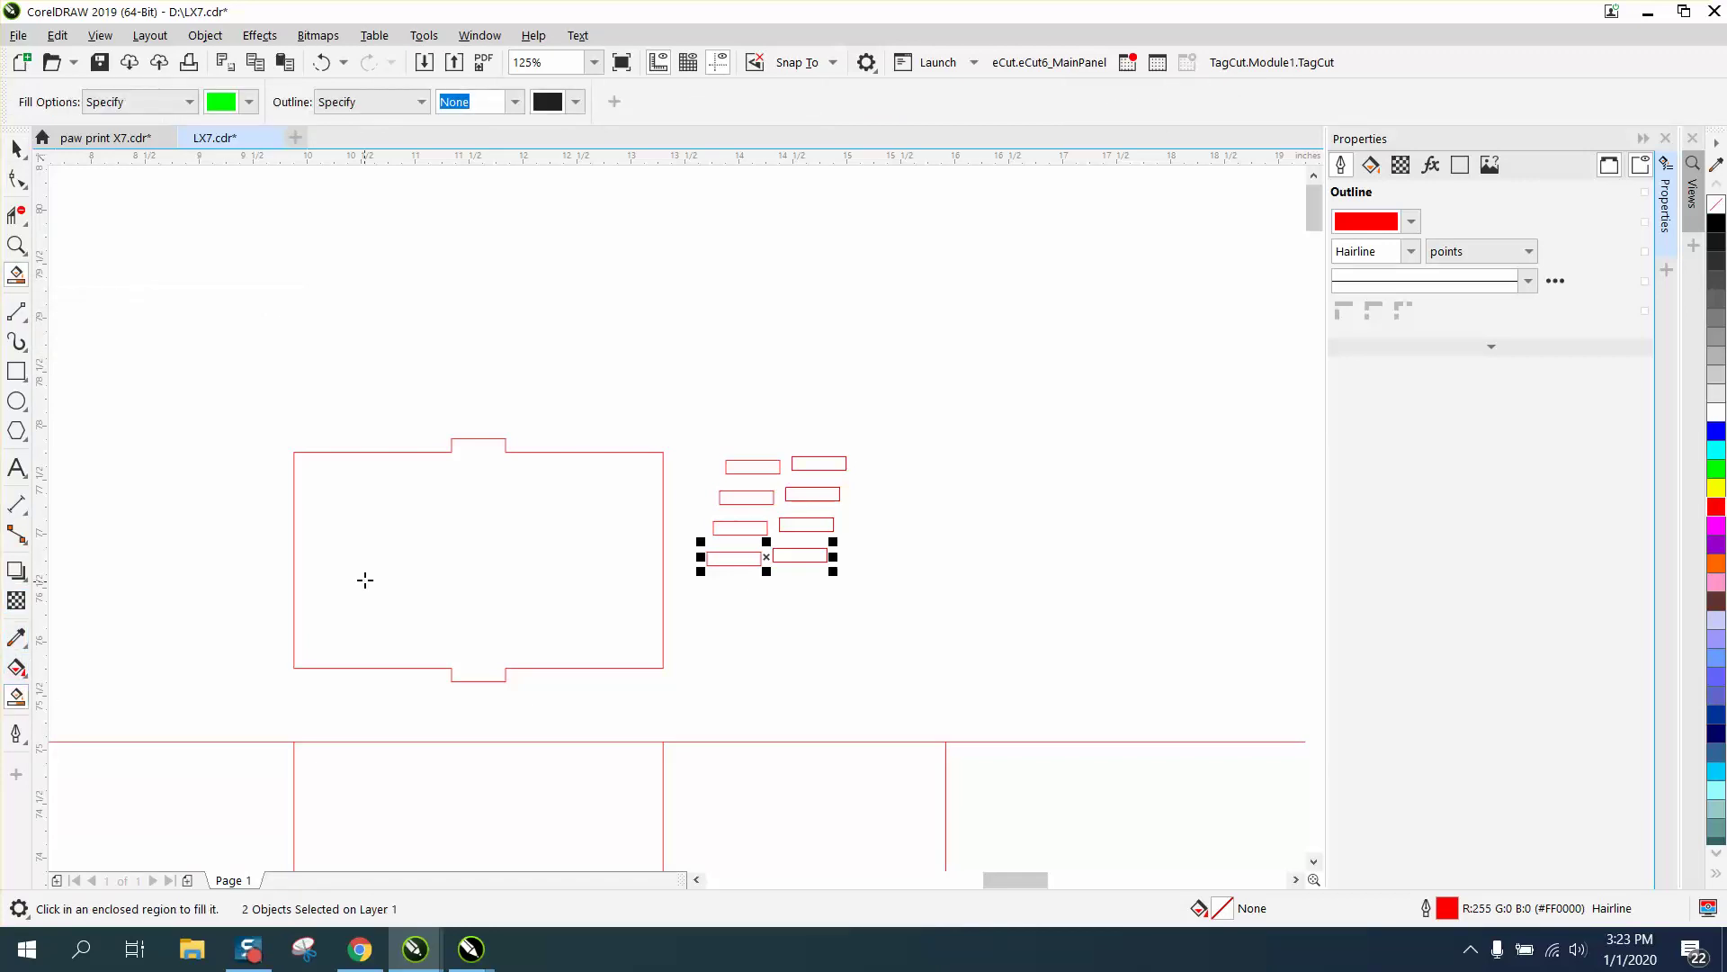
left_click(367, 568)
key("Up")
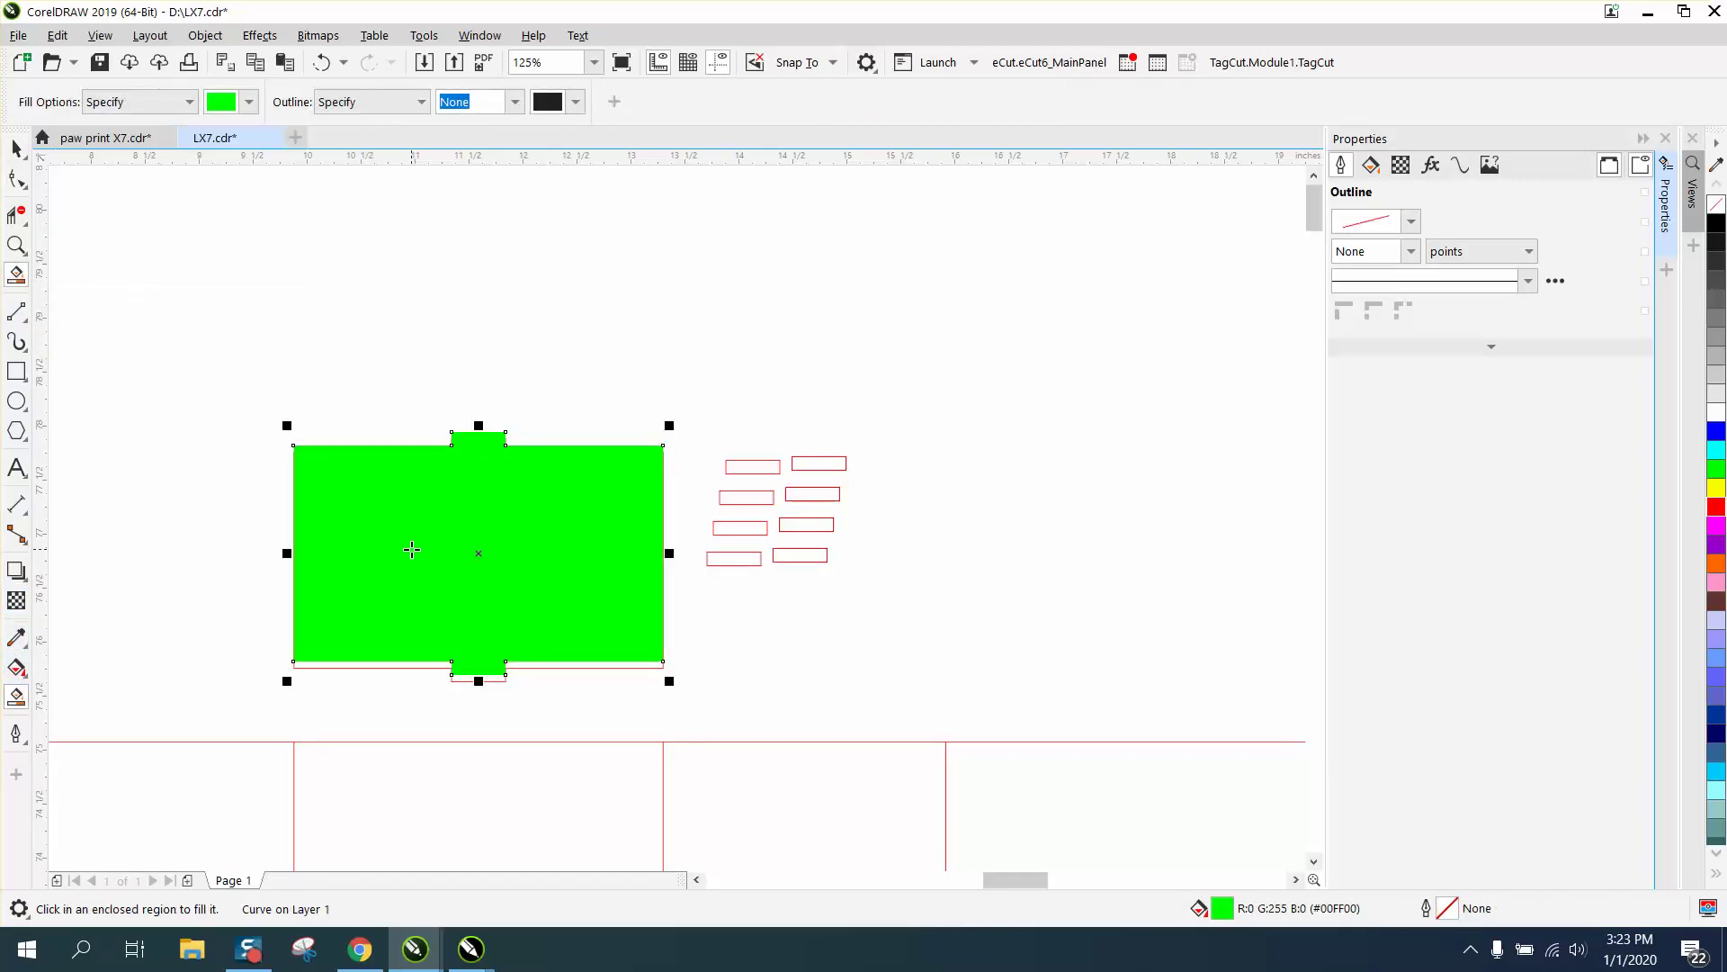
key("Down")
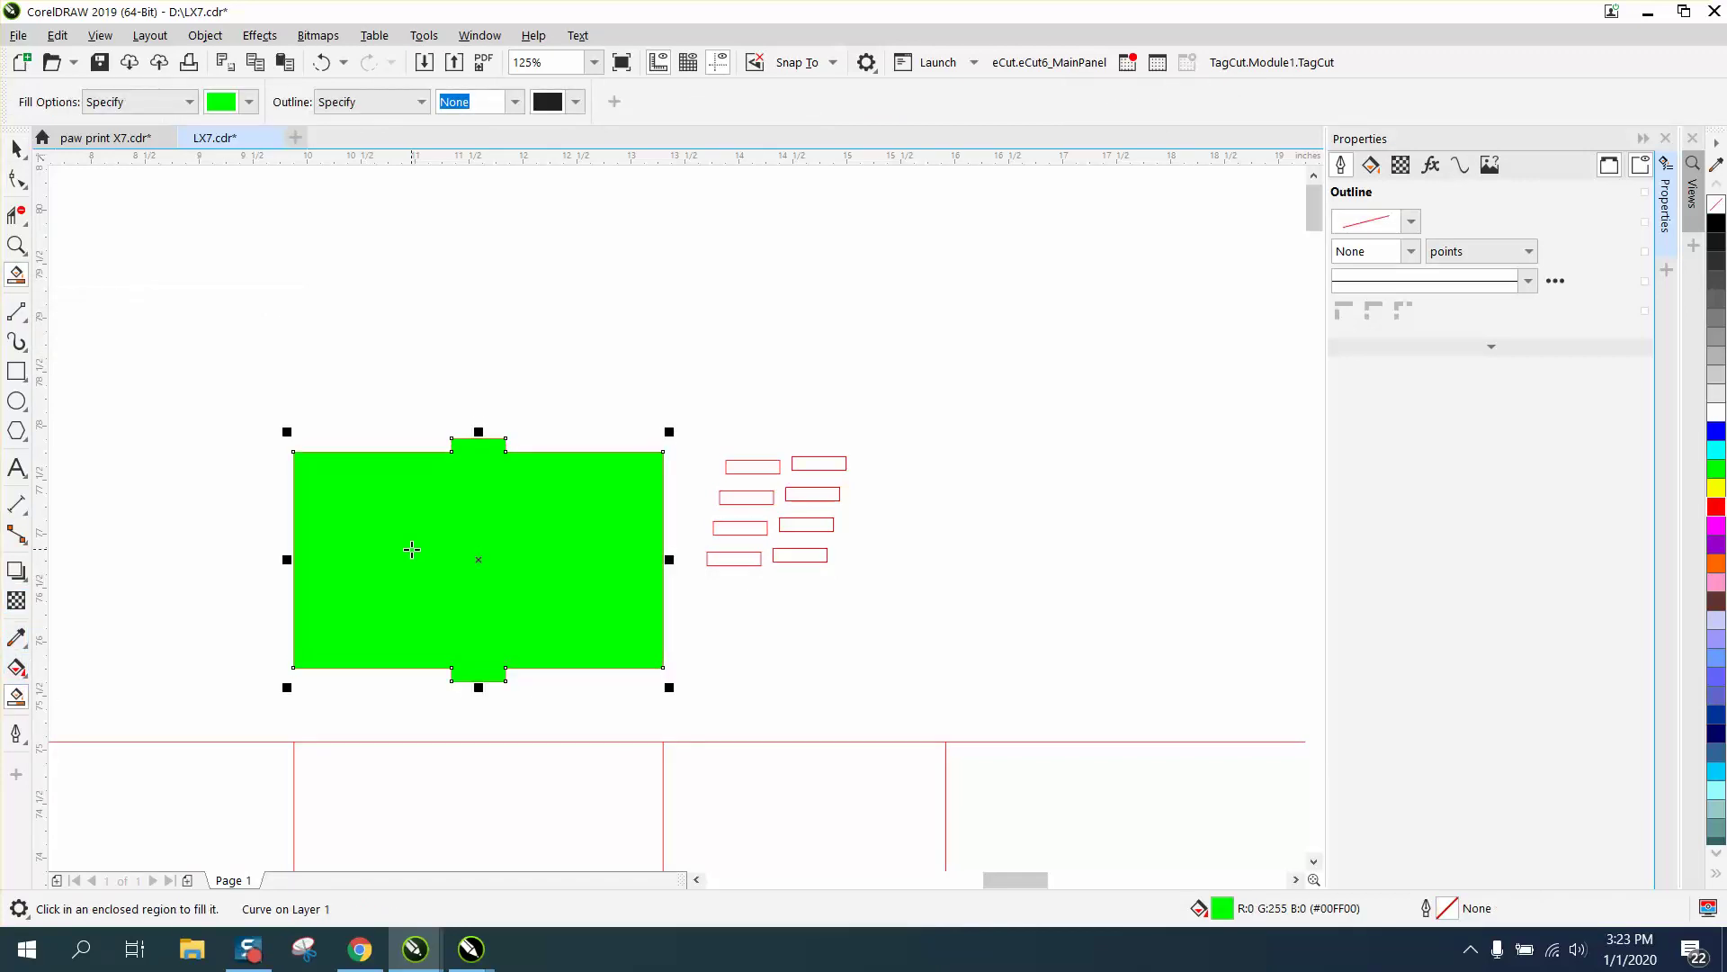
- Set the nudge distance to 2 inches and nudge the green tabbed panel up twice, away from the red outline
left_click(13, 151)
left_click(272, 221)
left_click_drag(705, 101, 643, 108)
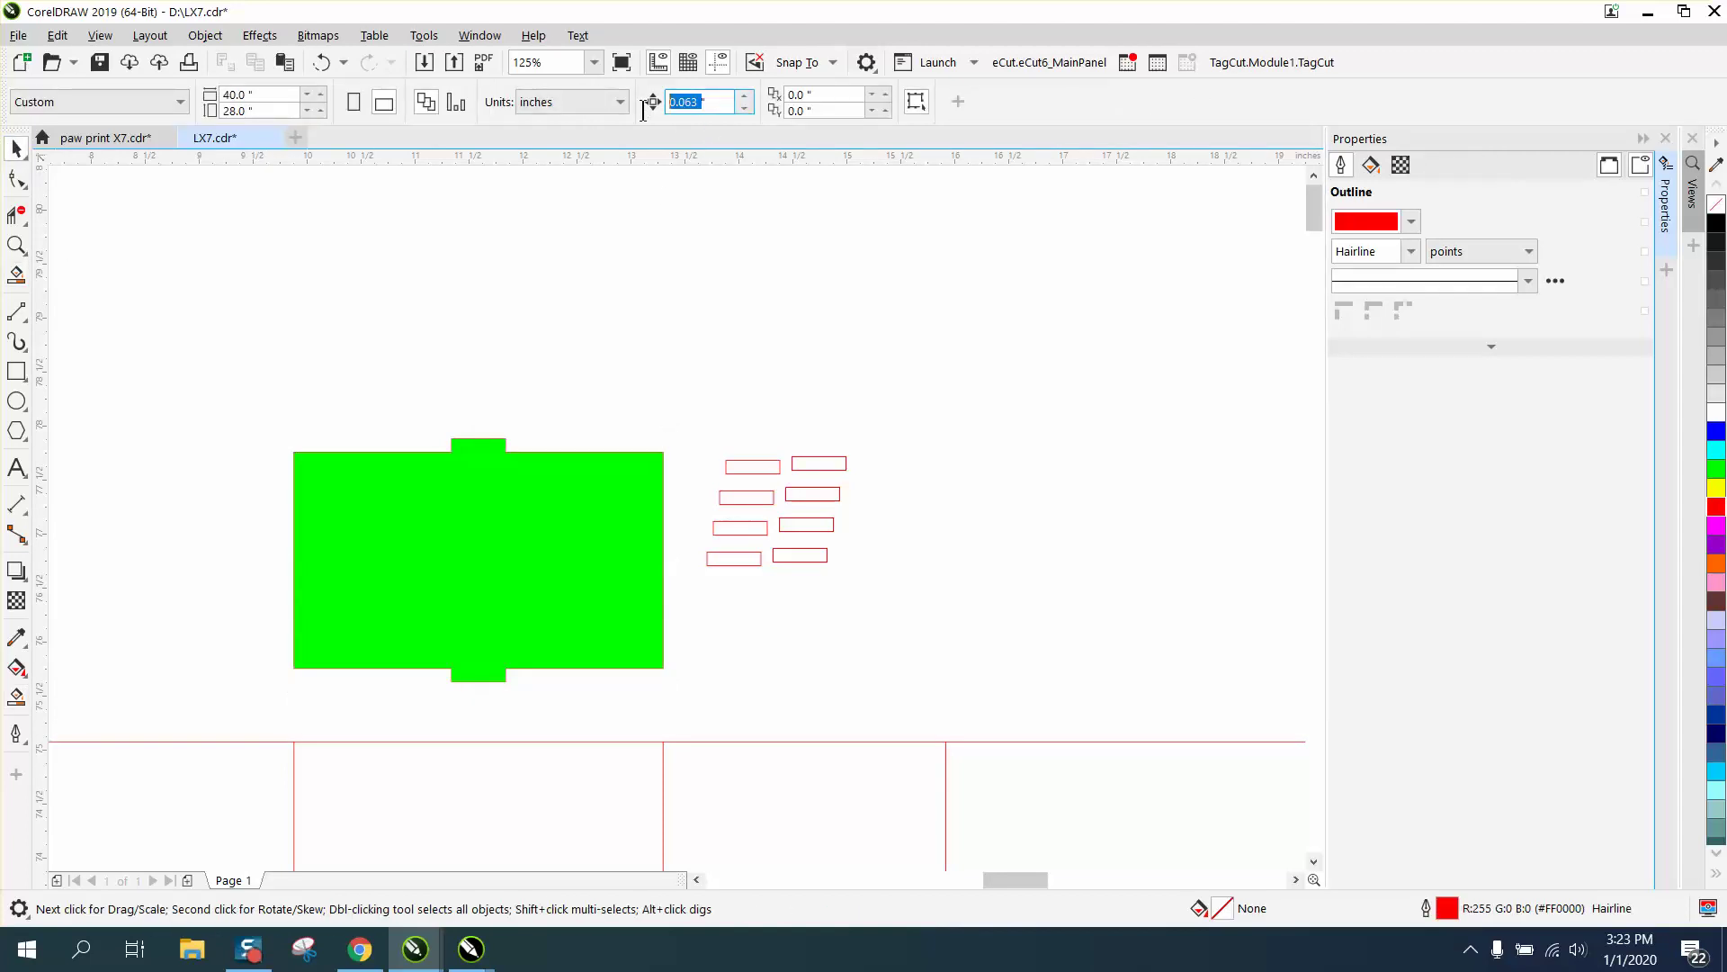
type("2")
key("Return")
left_click(553, 506)
key("Up")
key("Up")
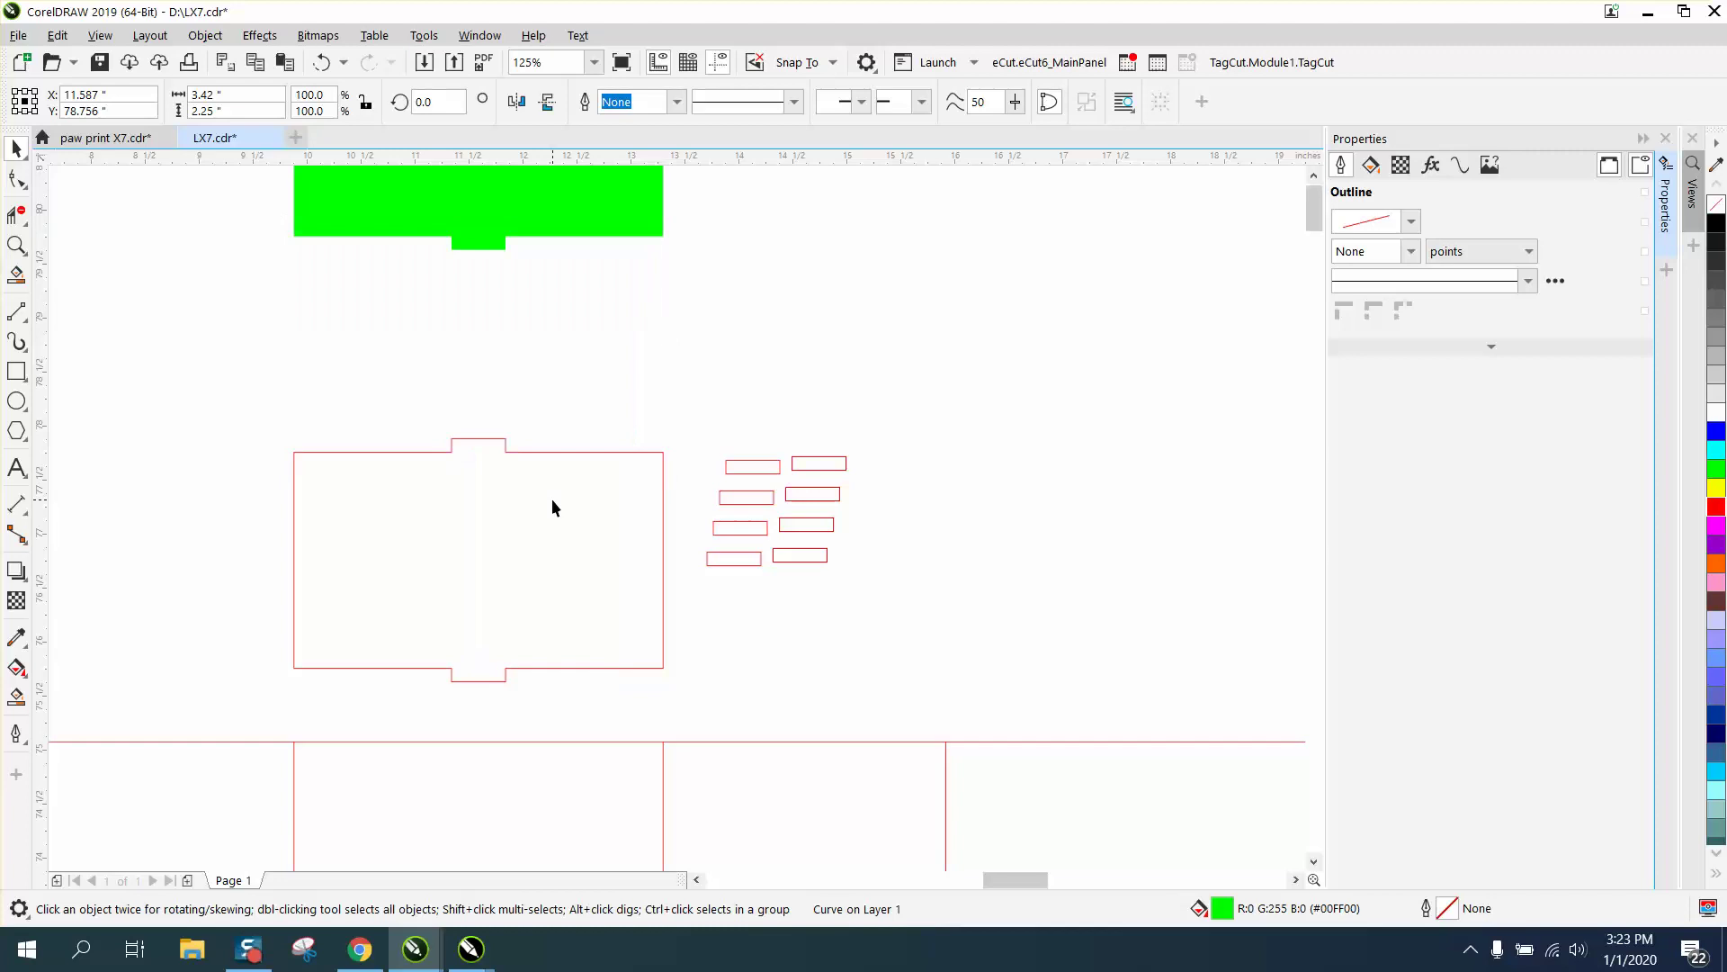
- Replace the green panel's fill with a black outline only, and nudge it down three times toward the strip
left_click(1716, 203)
right_click(1716, 223)
key("Down")
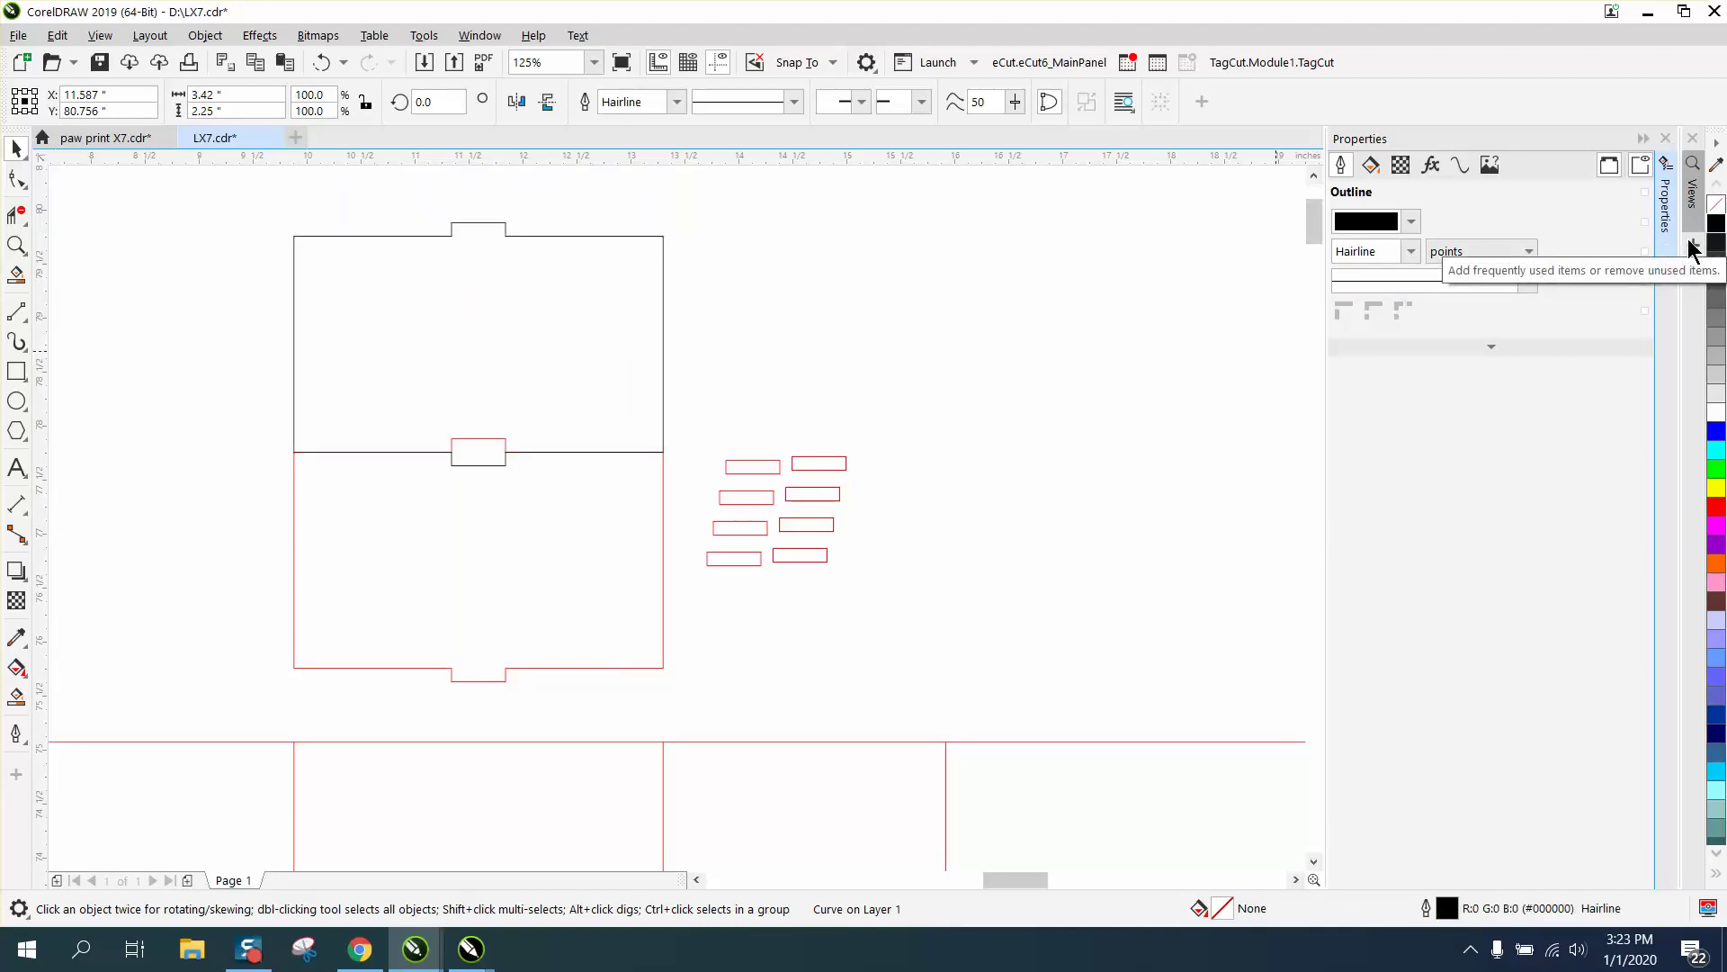
key("Down")
key("Down")
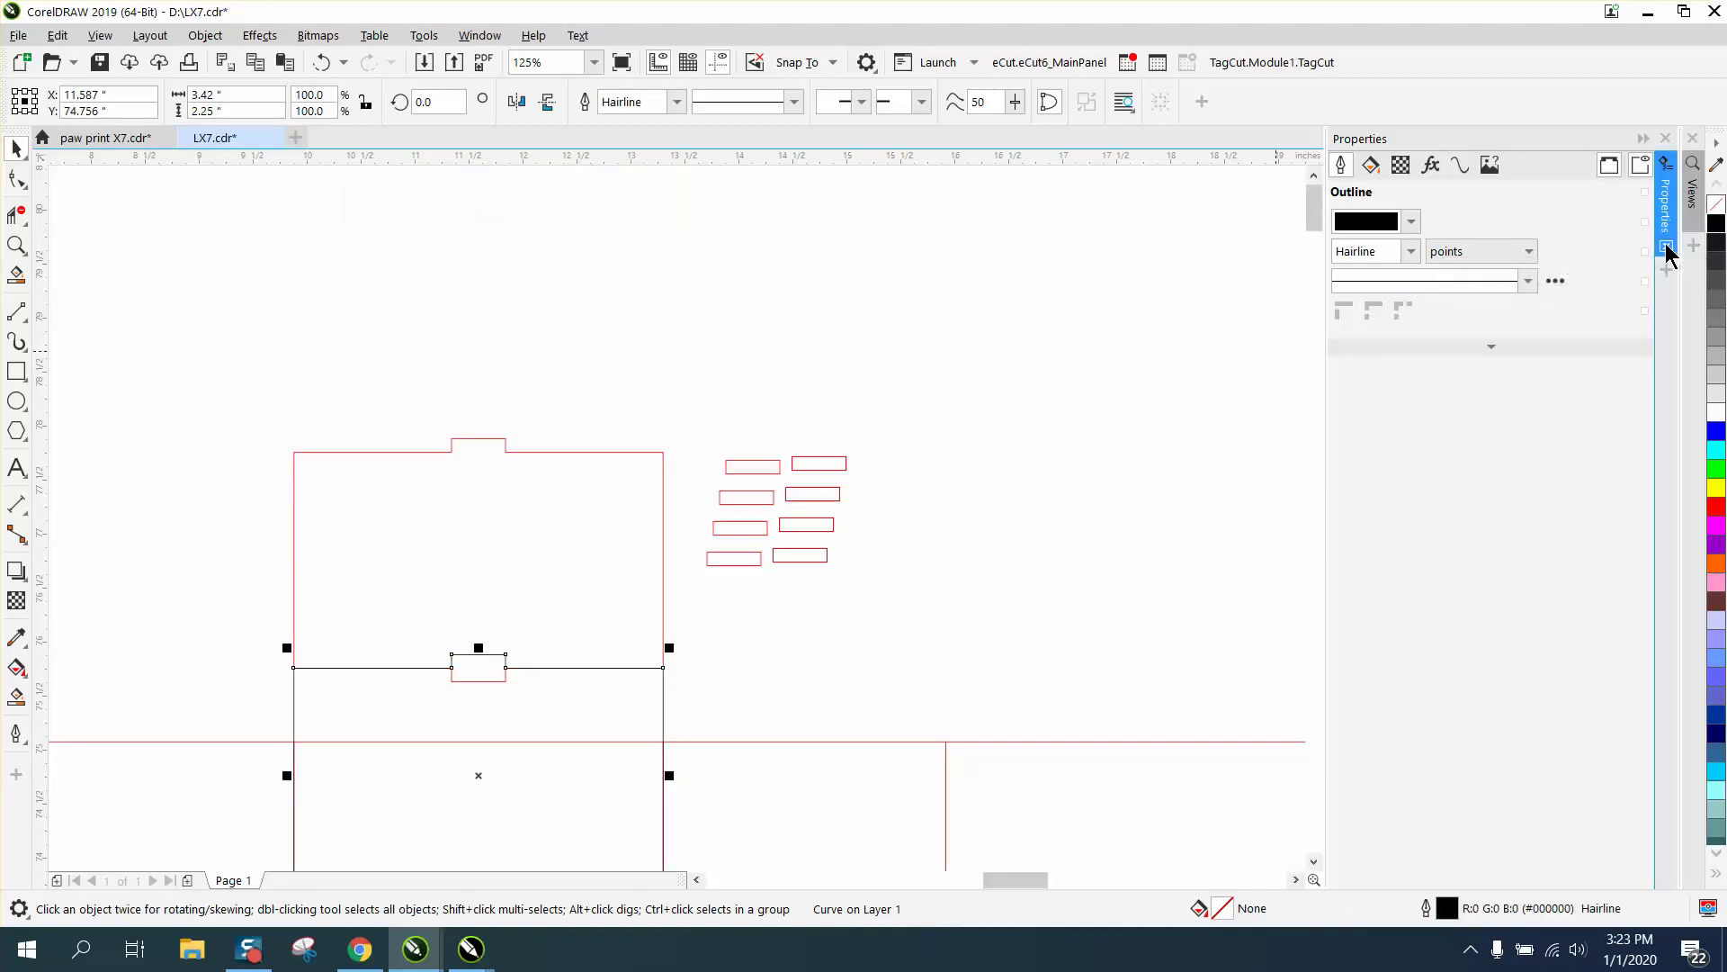
- Move the black tabbed panel straight down onto its matching strip segment, aligning its corners with the segment's corners
scroll(980, 475, "down", 2)
scroll(972, 473, "down", 3)
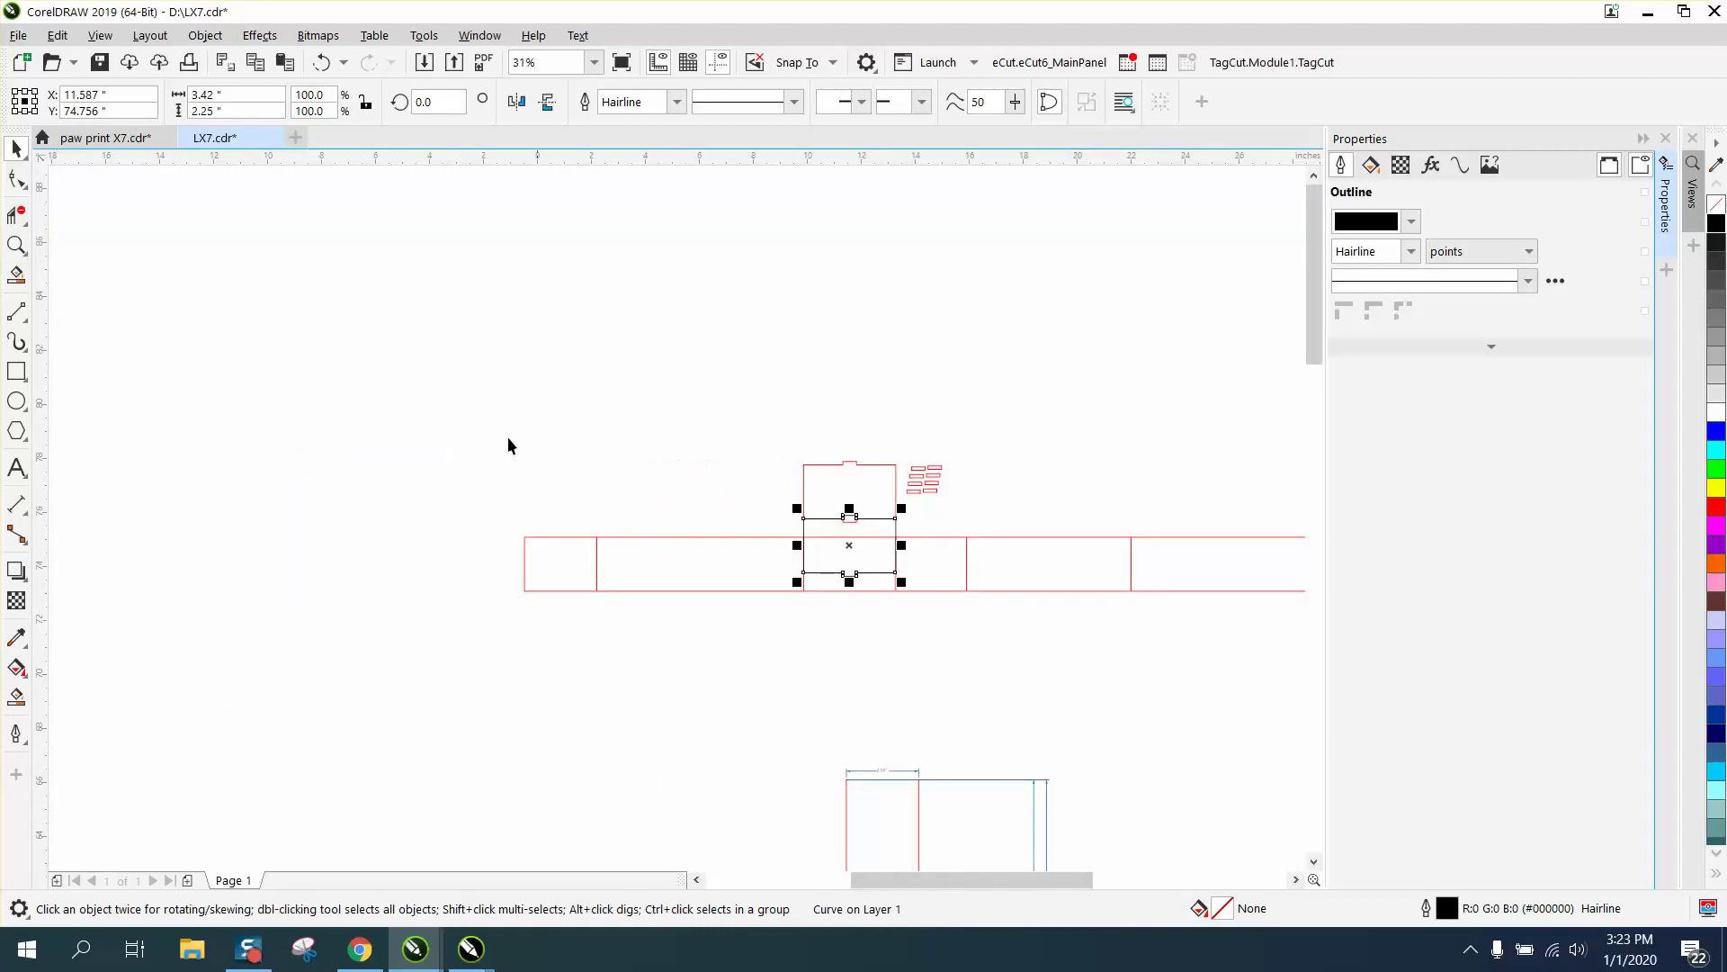
left_click(16, 244)
left_click_drag(751, 492, 1165, 719)
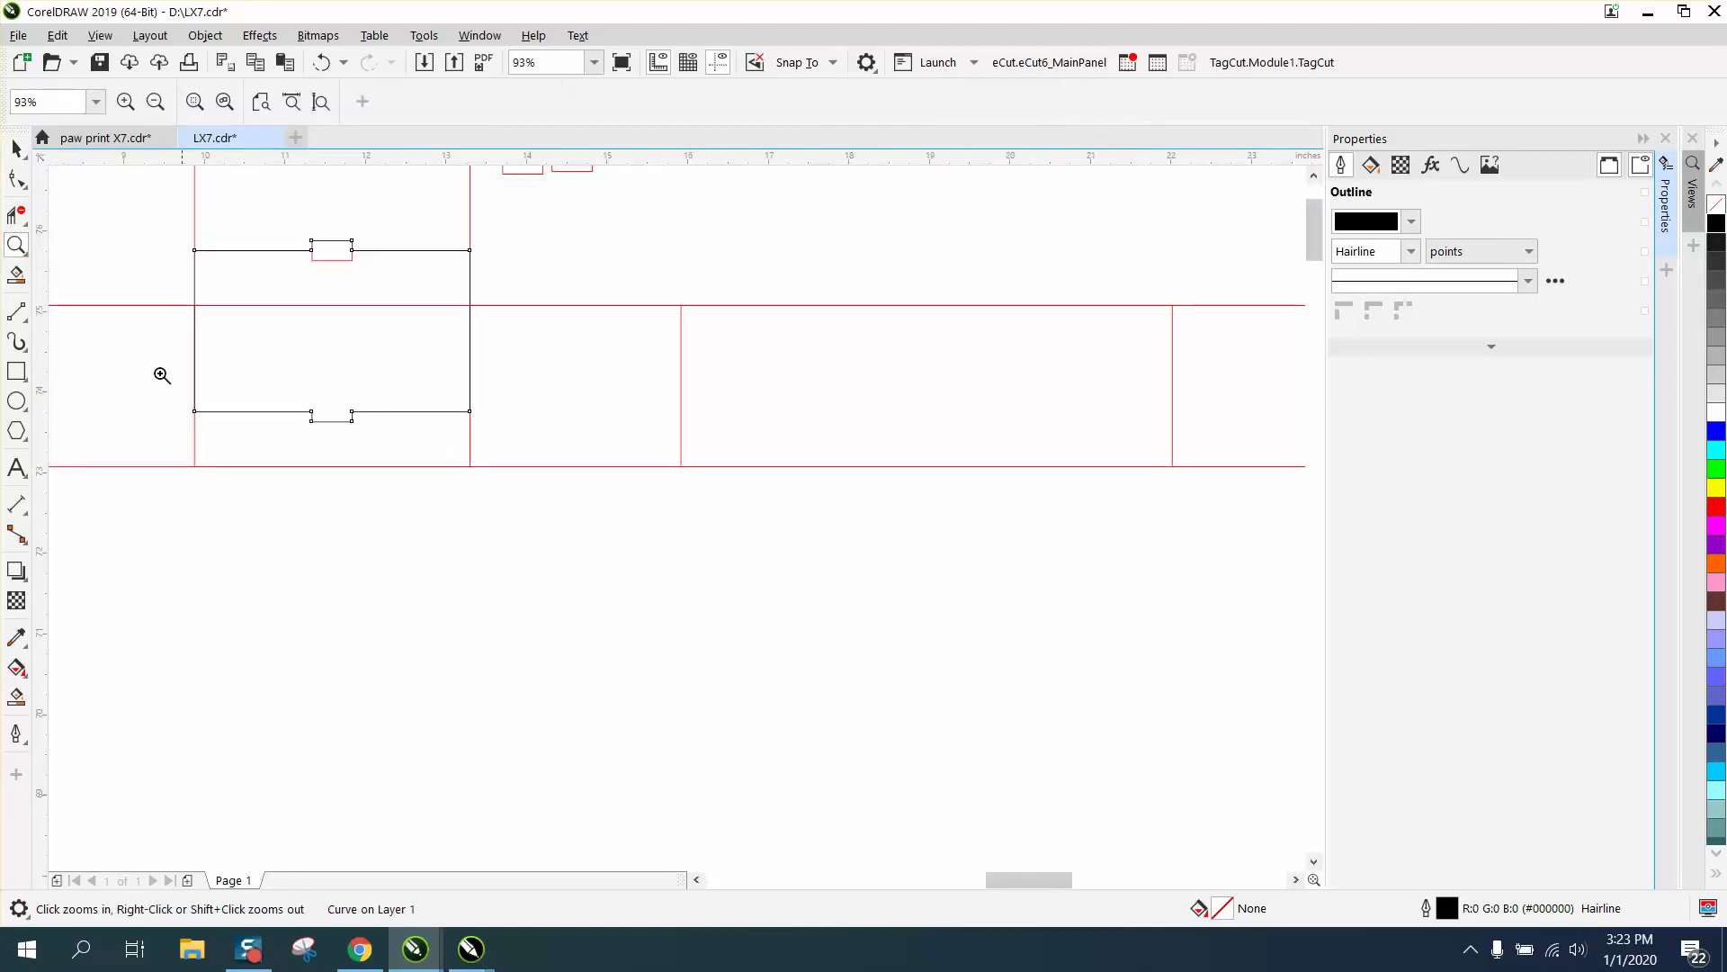
left_click(16, 148)
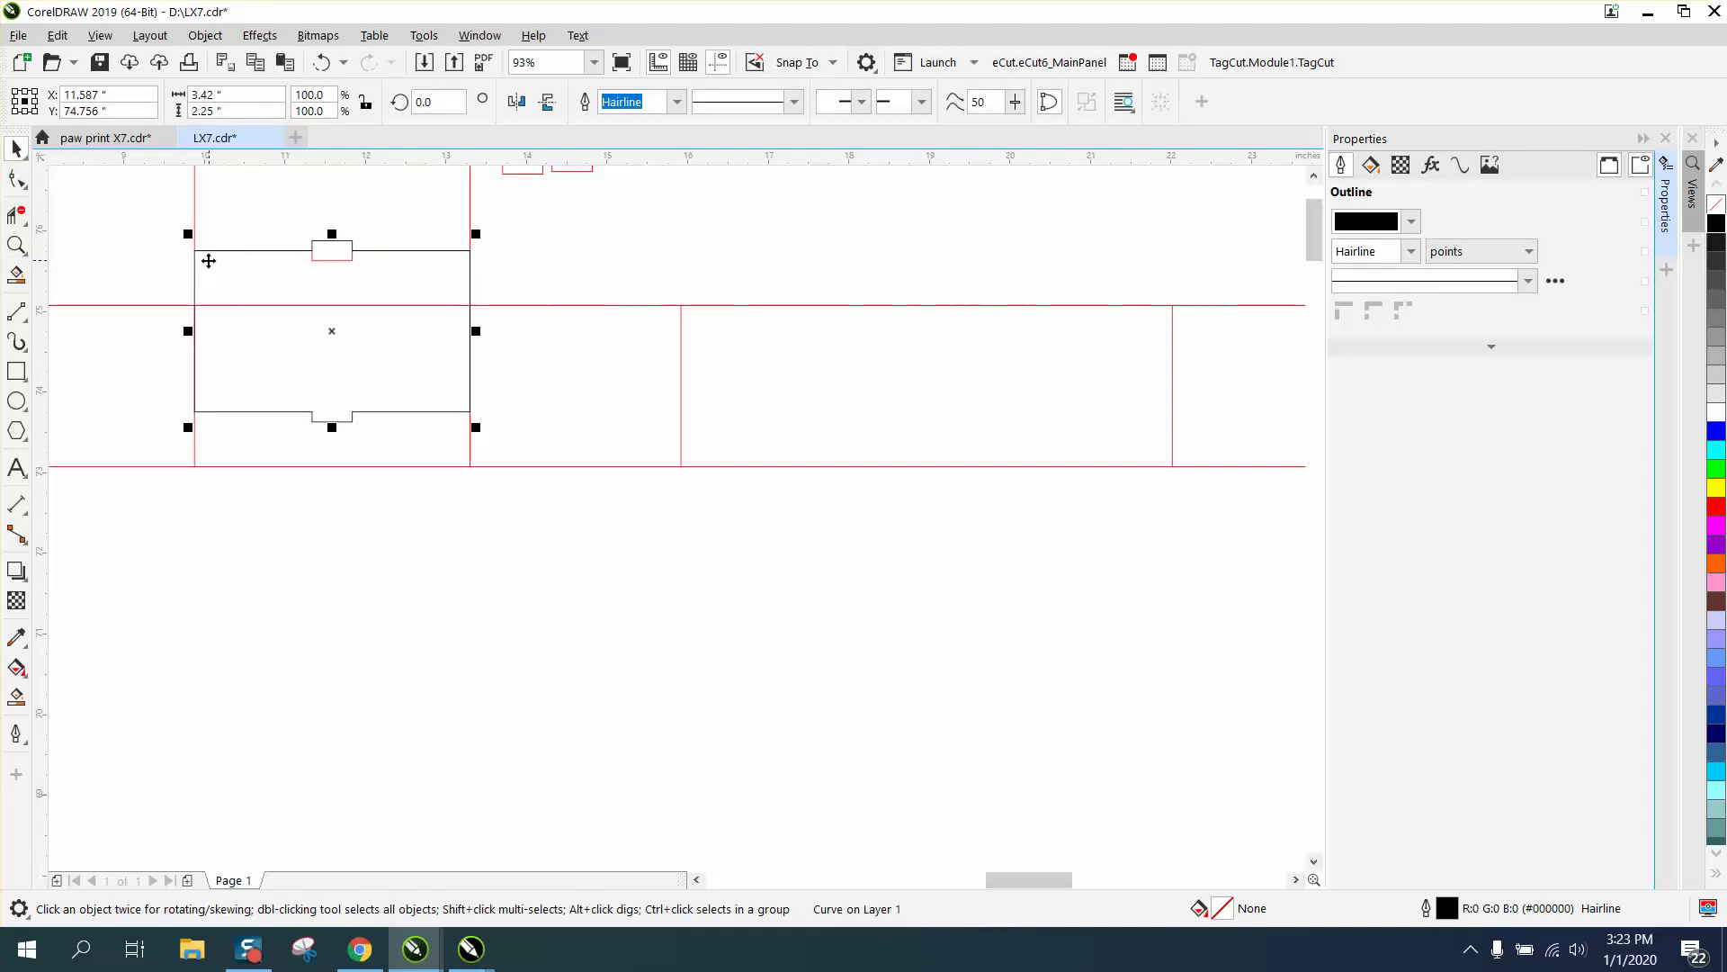
scroll(200, 256, "up", 2)
left_click_drag(201, 262, 200, 371)
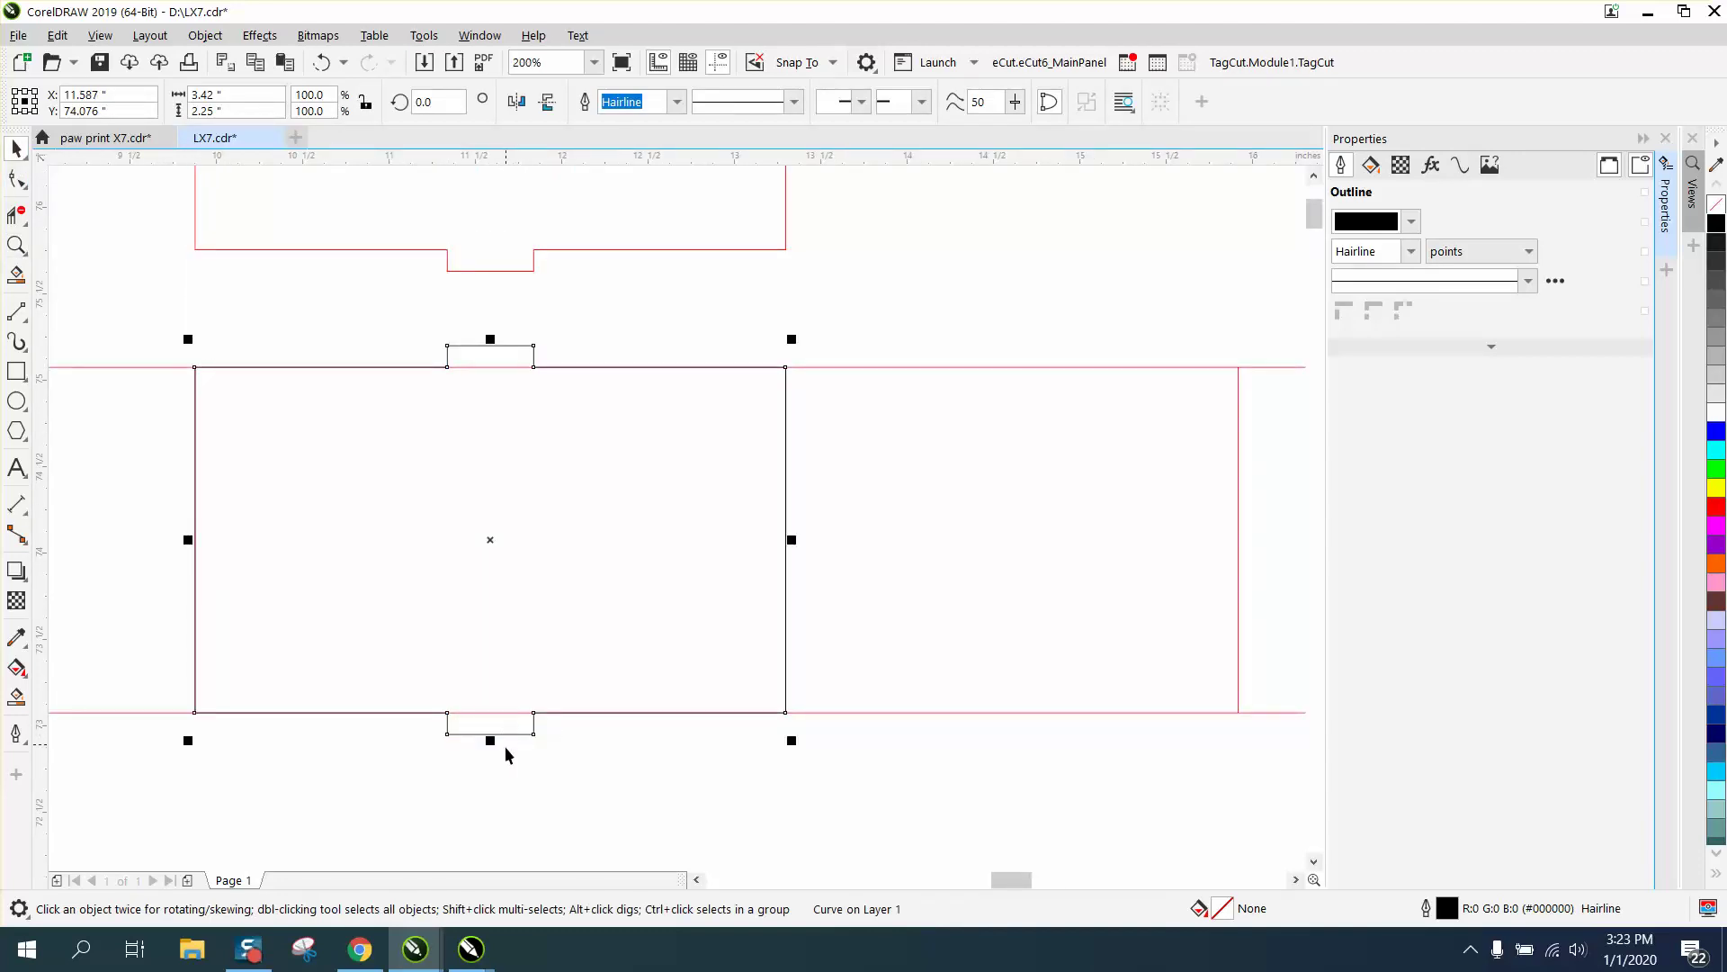
scroll(504, 755, "down", 2)
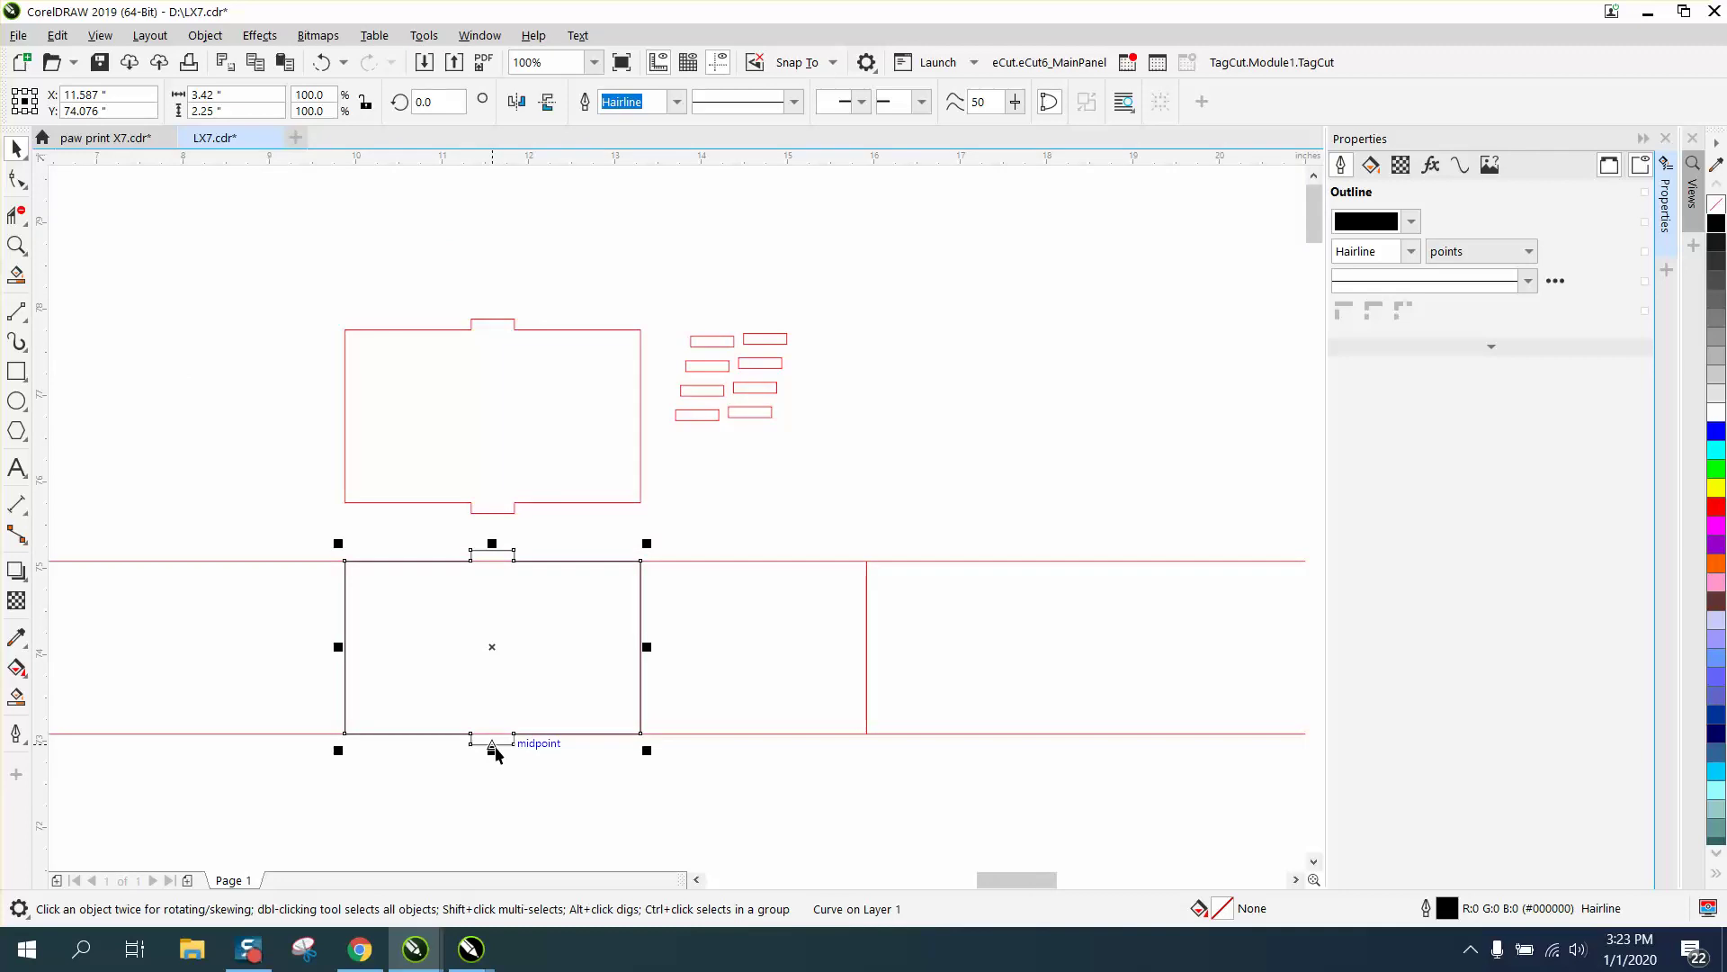